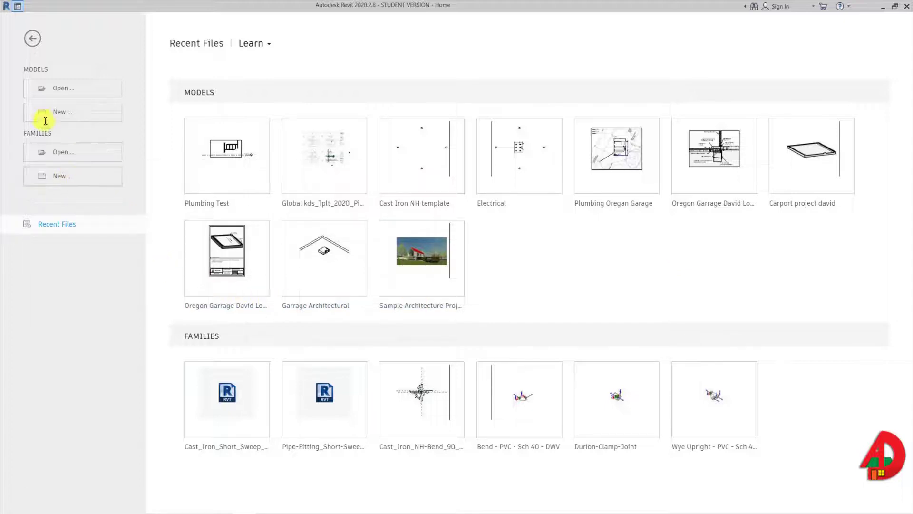
Create a new family from the Generic Annotation template in the Annotations folder
{"action": "left_click", "coordinate": [46, 174]}
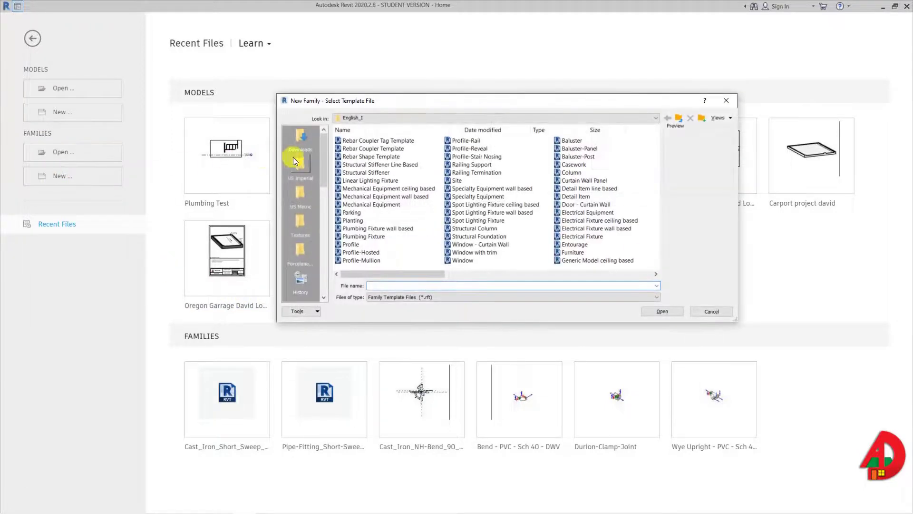
{"action": "left_click", "coordinate": [570, 181]}
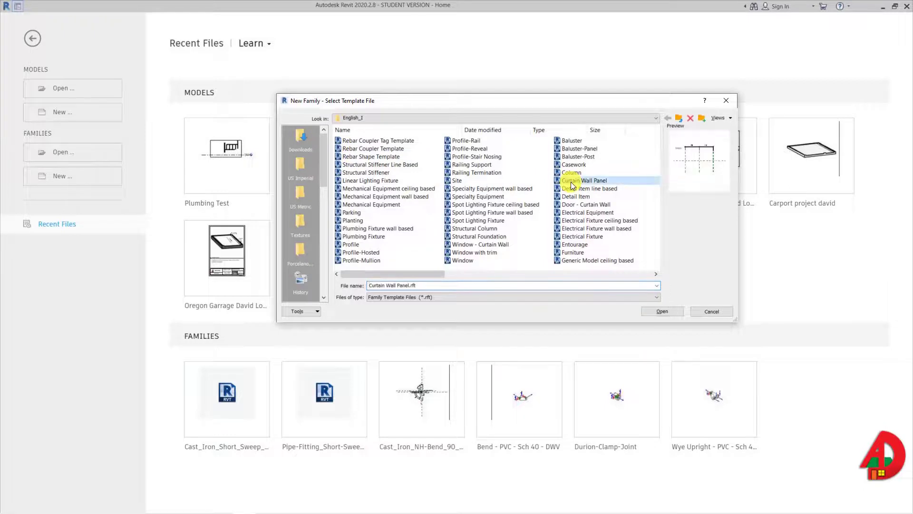
{"action": "key", "text": "Right"}
{"action": "key", "text": "Right"}
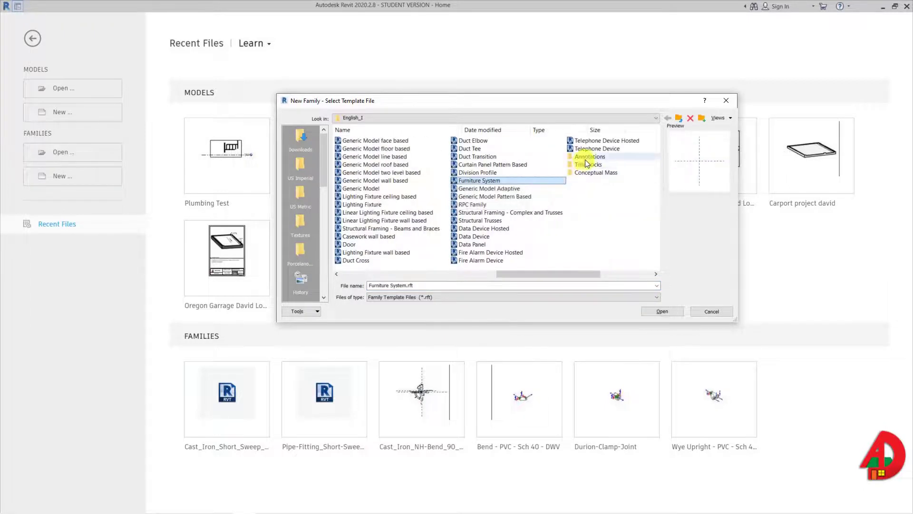
{"action": "double_click", "coordinate": [586, 158]}
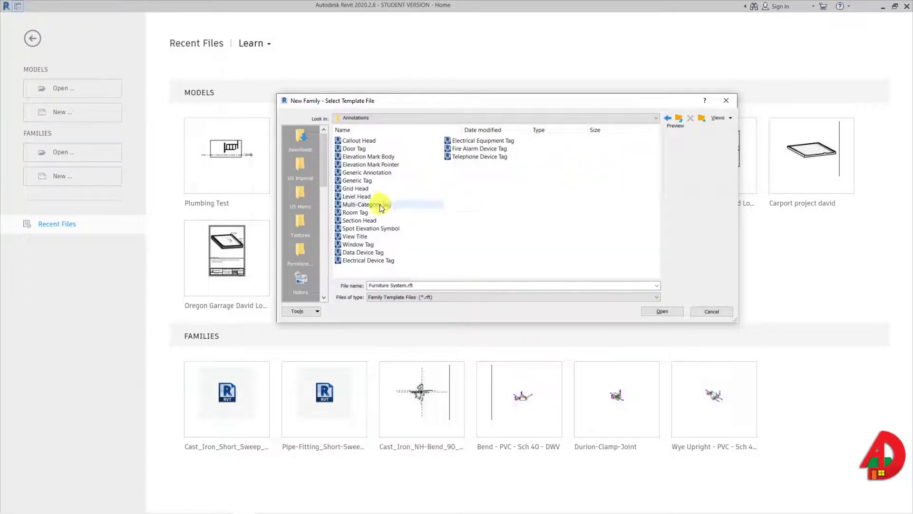
{"action": "double_click", "coordinate": [366, 172]}
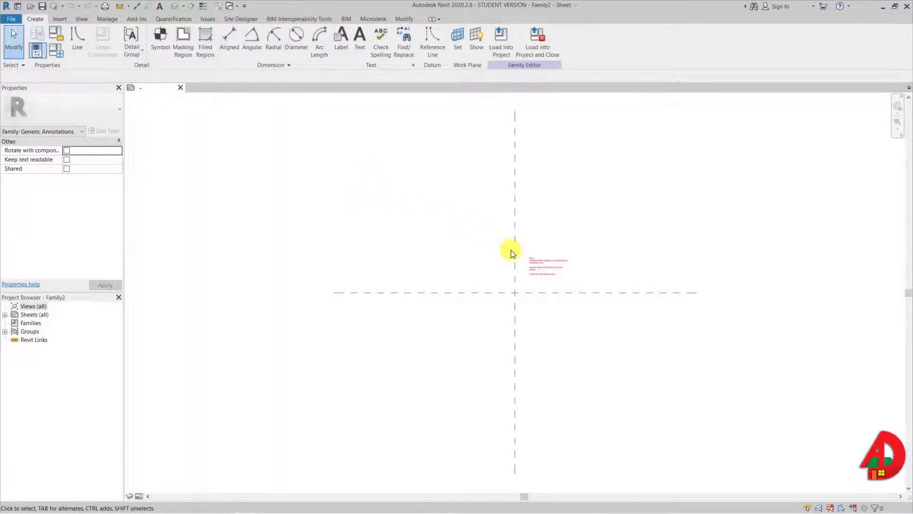
Delete the template's instruction note beside the reference plane intersection
{"action": "scroll", "coordinate": [550, 270], "scroll_direction": "up", "scroll_amount": 4}
{"action": "left_click", "coordinate": [549, 269]}
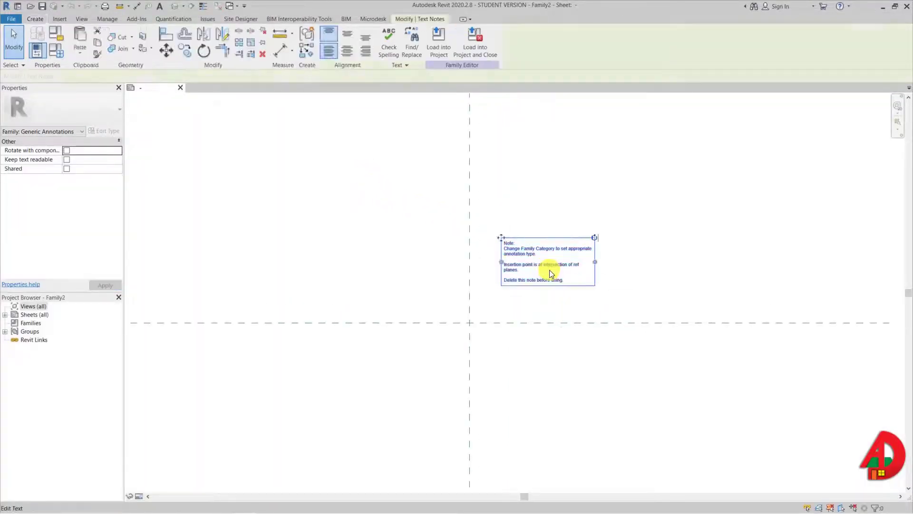
{"action": "key", "text": "Delete"}
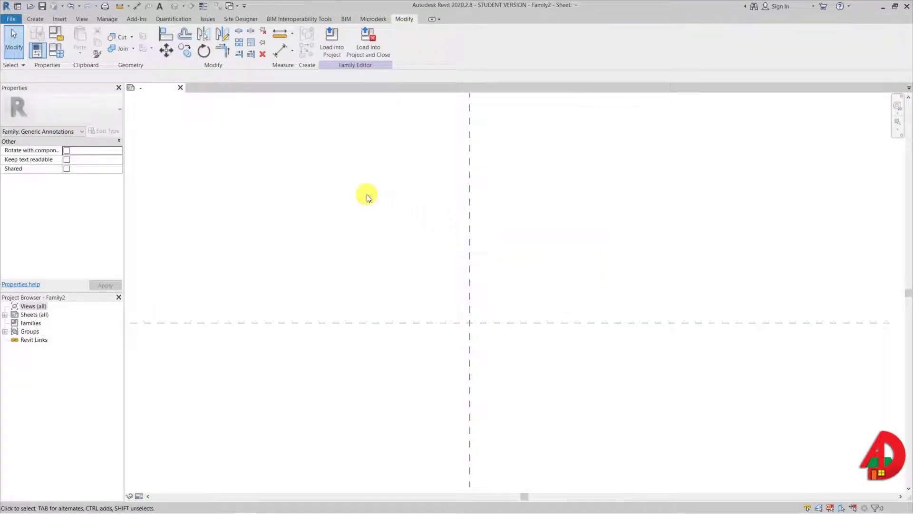
Draw a reference line about 2 1/4" long from the reference plane intersection, up to the right at 45°
{"action": "left_click", "coordinate": [36, 20]}
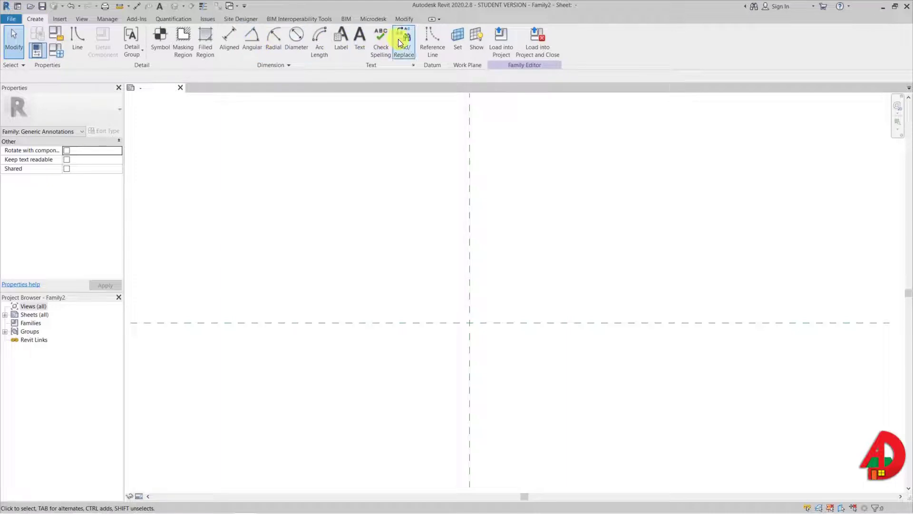
{"action": "left_click", "coordinate": [425, 43]}
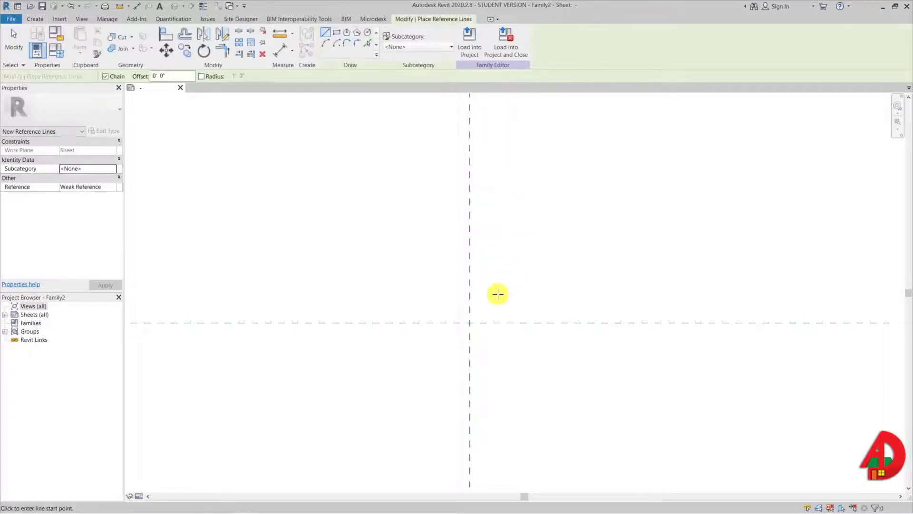
{"action": "left_click", "coordinate": [469, 323]}
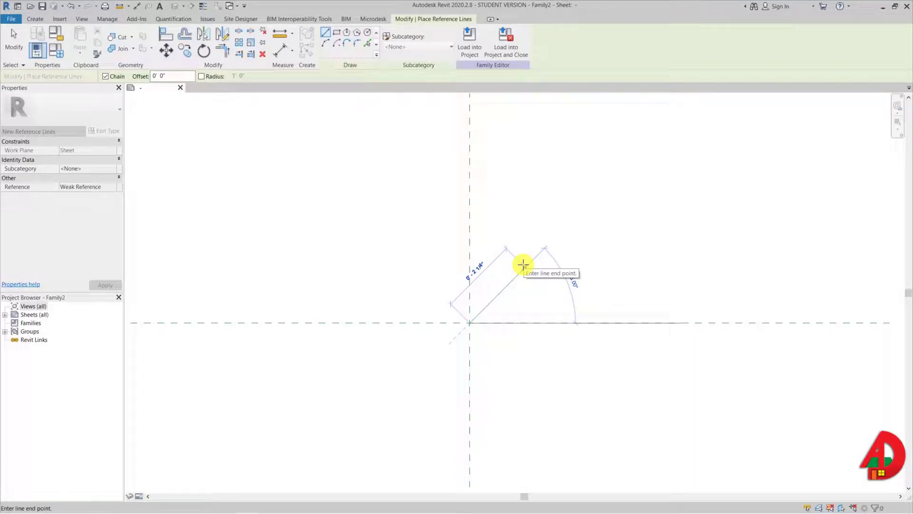
{"action": "left_click", "coordinate": [523, 265]}
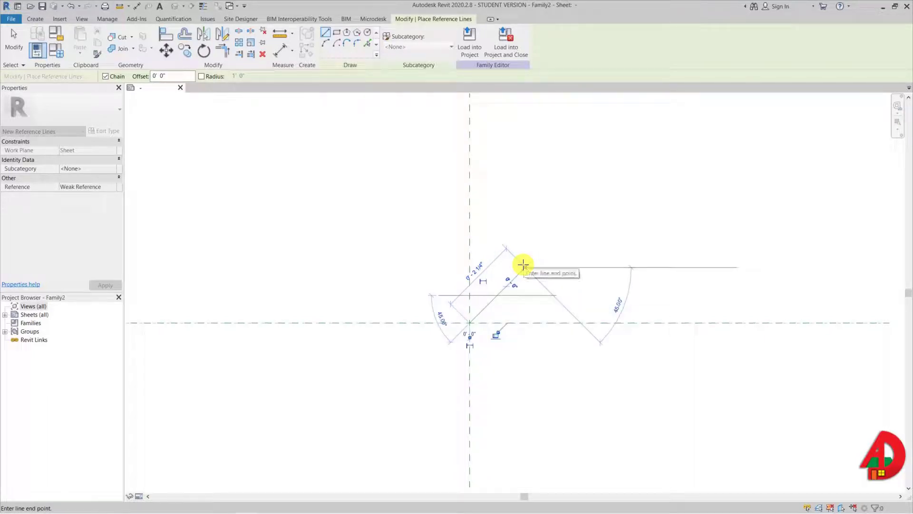
{"action": "key", "text": "Escape"}
{"action": "key", "text": "Escape"}
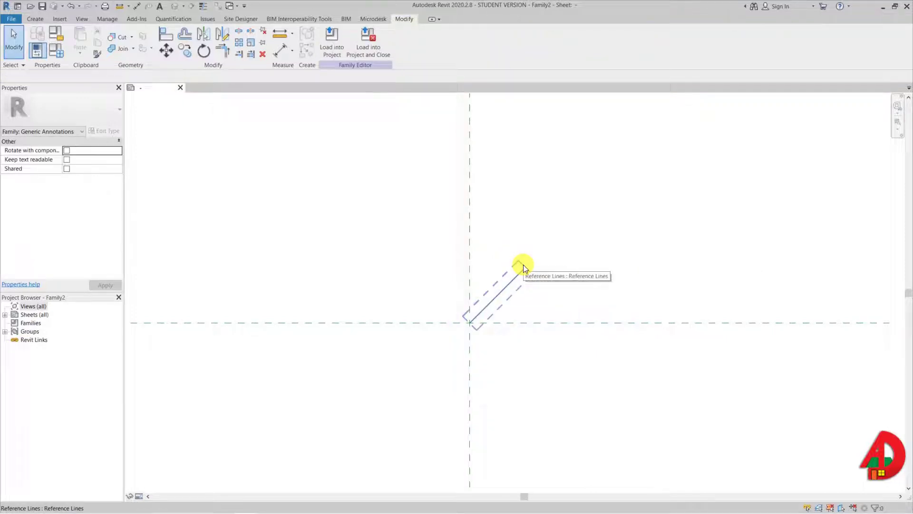
Align and lock the reference line's lower endpoint to the horizontal and vertical reference planes
{"action": "key", "text": "a"}
{"action": "key", "text": "l"}
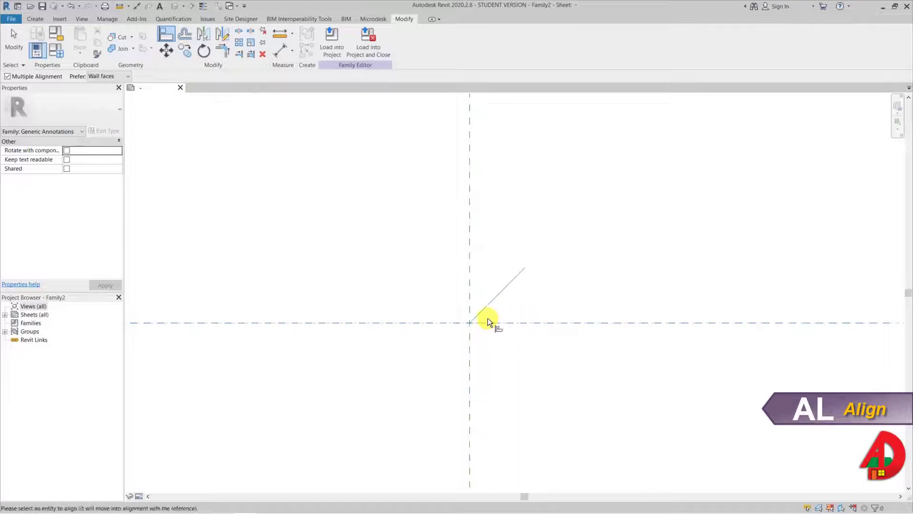
{"action": "left_click", "coordinate": [475, 325]}
{"action": "scroll", "coordinate": [476, 329], "scroll_direction": "up", "scroll_amount": 2}
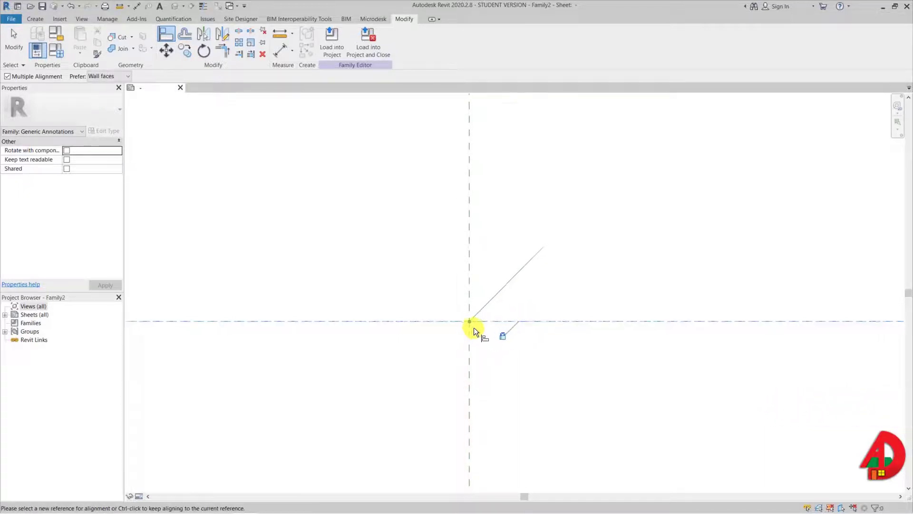
{"action": "left_click", "coordinate": [469, 276]}
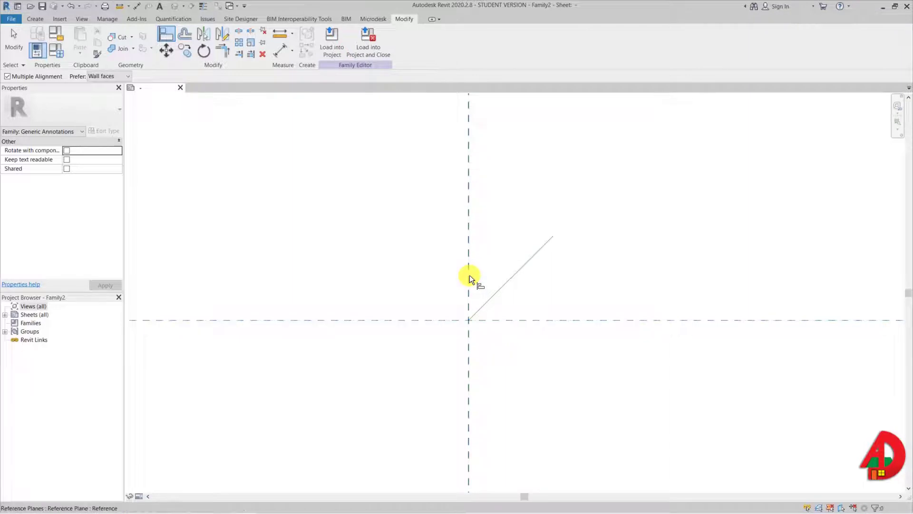
{"action": "left_click", "coordinate": [483, 303]}
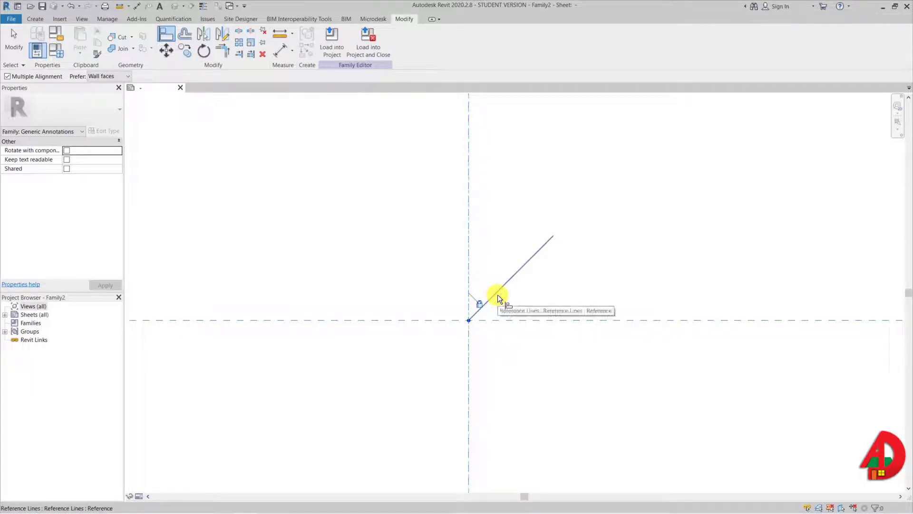
{"action": "key", "text": "Escape"}
Use Create Similar to draw a second reference line from the intersection, up to the left at about 45°
{"action": "left_click", "coordinate": [498, 298]}
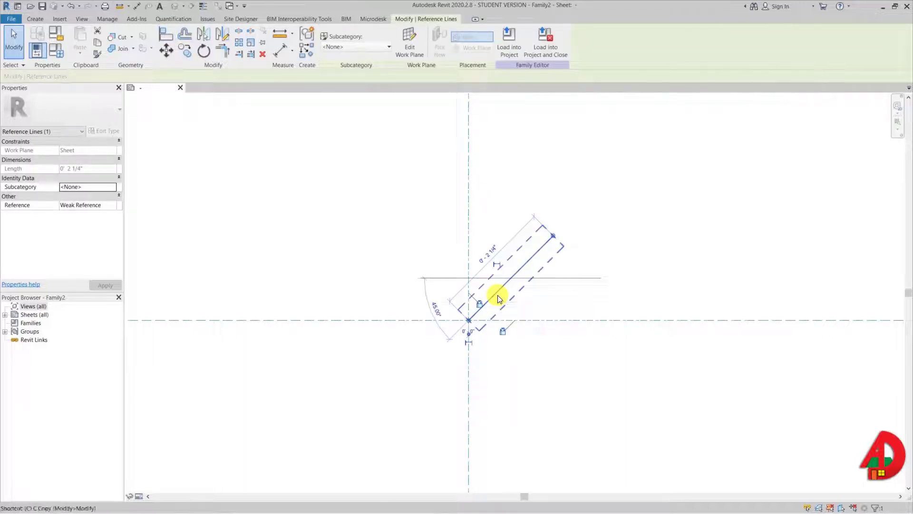
{"action": "key", "text": "c"}
{"action": "key", "text": "s"}
{"action": "left_click", "coordinate": [470, 318]}
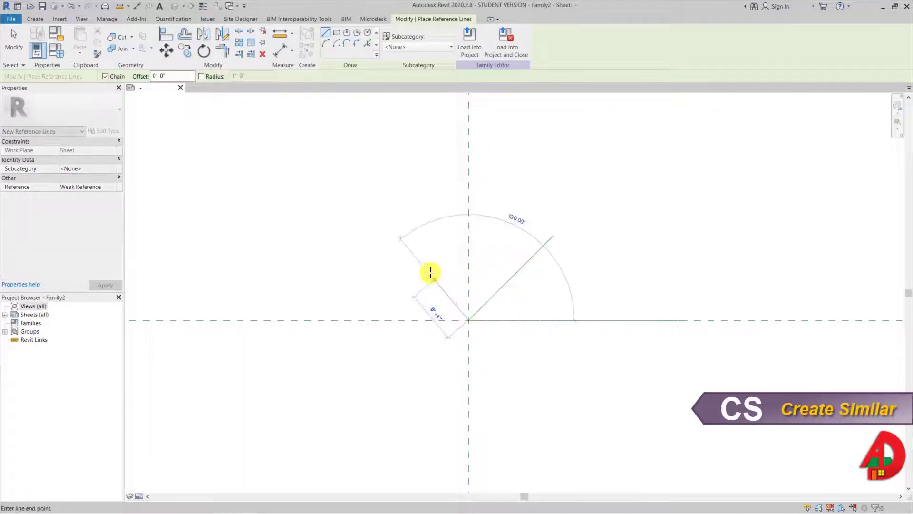
{"action": "left_click", "coordinate": [388, 239]}
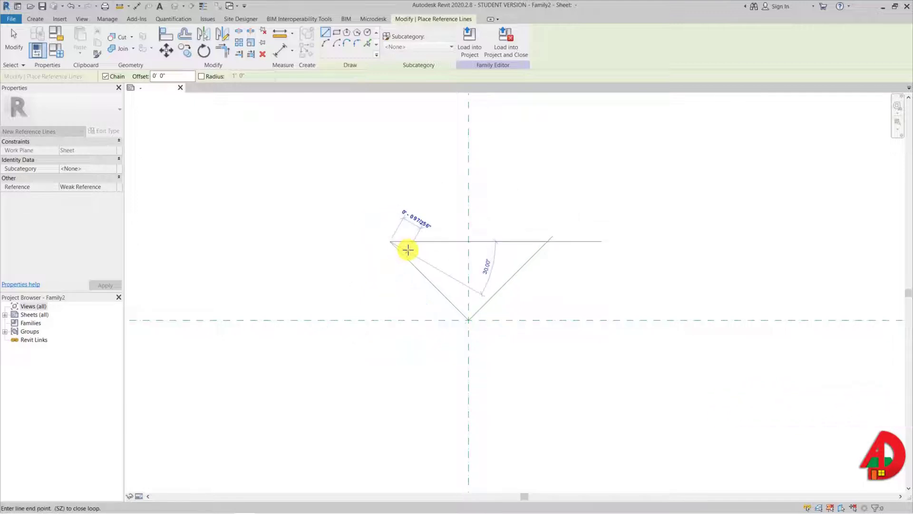
{"action": "key", "text": "Escape"}
{"action": "key", "text": "Escape"}
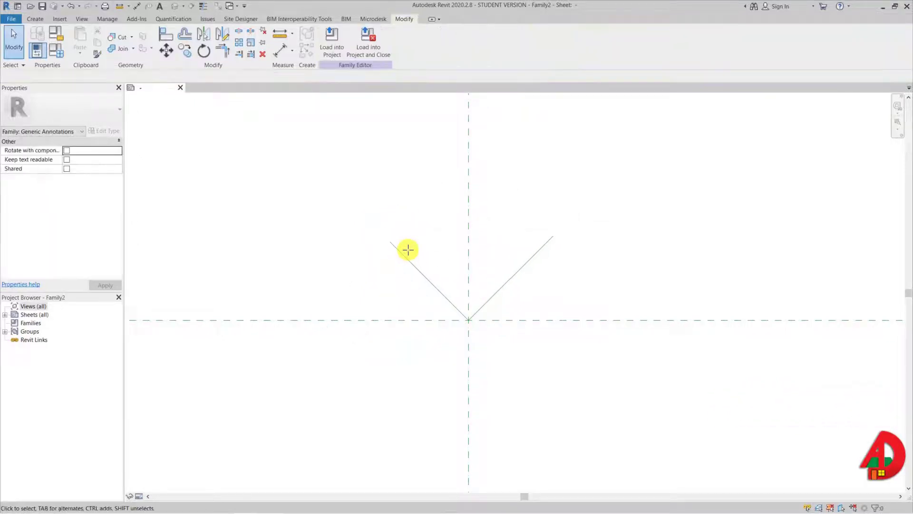
Align and lock the second reference line's lower endpoint to the vertical and horizontal reference planes
{"action": "key", "text": "a"}
{"action": "key", "text": "l"}
{"action": "left_click", "coordinate": [470, 269]}
{"action": "left_click", "coordinate": [467, 319]}
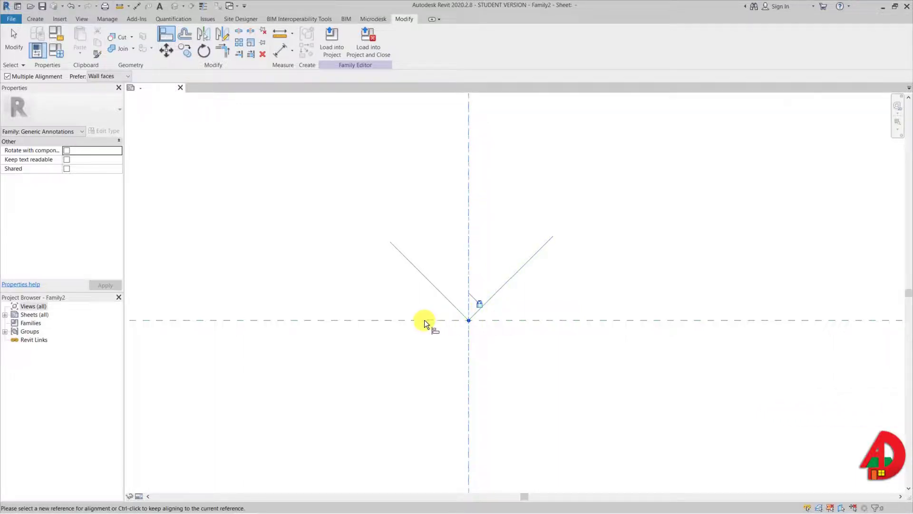
{"action": "key", "text": "Escape"}
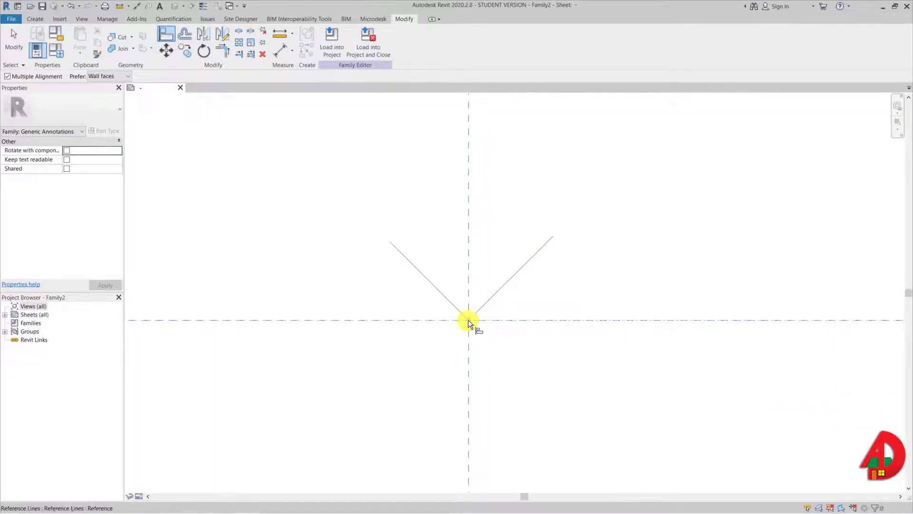
{"action": "key", "text": "Escape"}
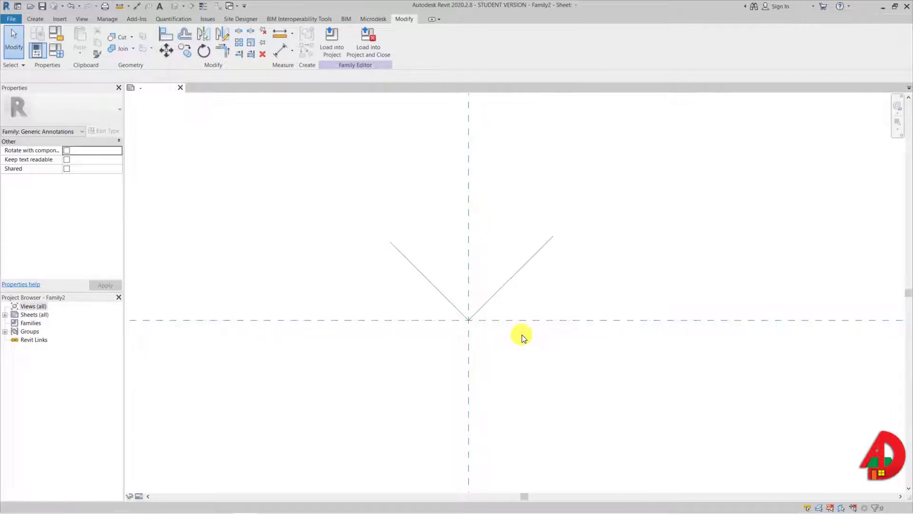
Place an angular dimension between the right reference line and the horizontal reference plane
{"action": "key", "text": "i"}
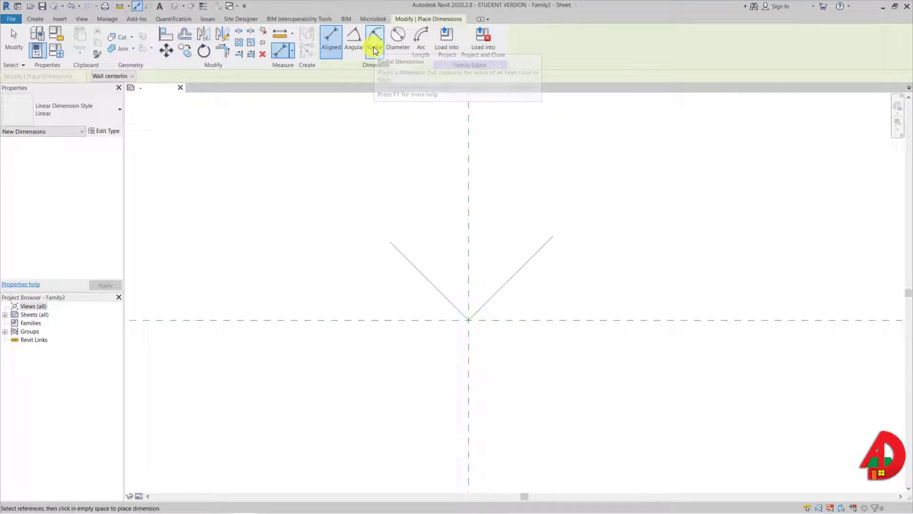
{"action": "left_click", "coordinate": [358, 47]}
{"action": "left_click", "coordinate": [520, 271]}
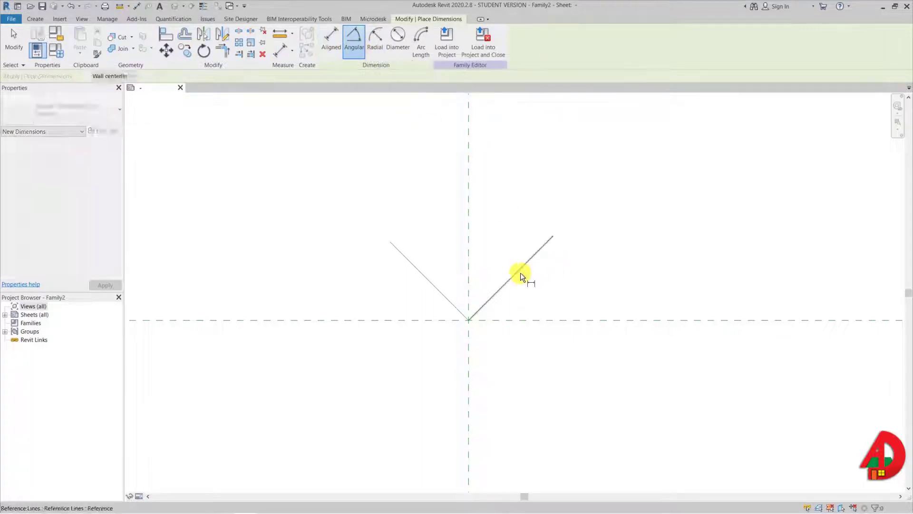
{"action": "left_click", "coordinate": [559, 319]}
{"action": "left_click", "coordinate": [569, 305]}
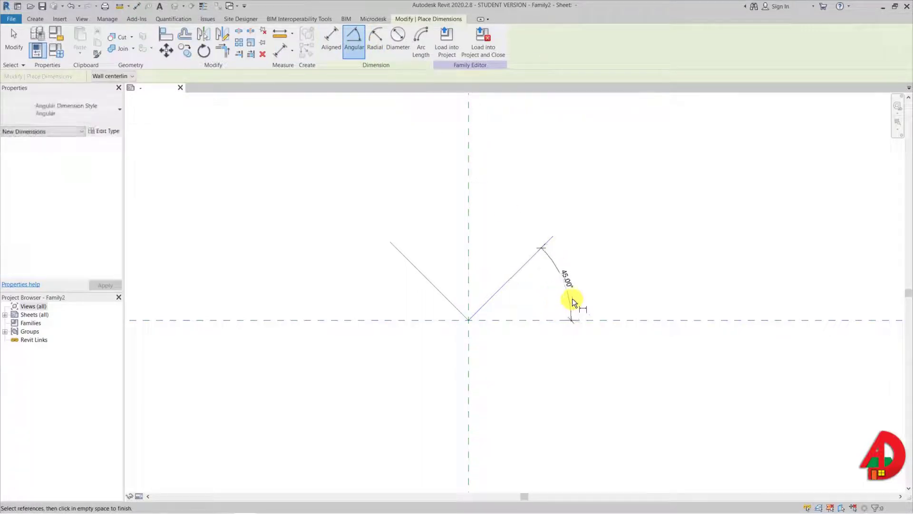
{"action": "key", "text": "Escape"}
Label the angular dimension with a new family type parameter named Angle
{"action": "left_click", "coordinate": [572, 298]}
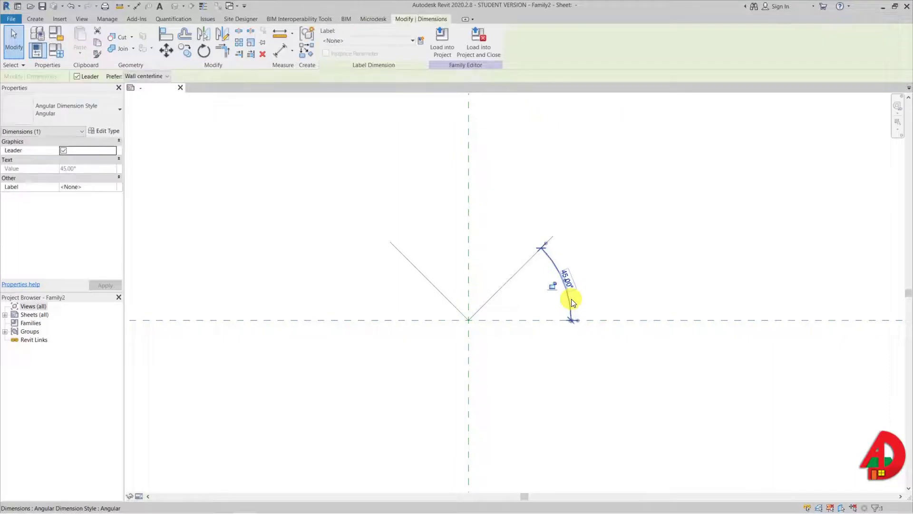
{"action": "left_click", "coordinate": [419, 41]}
{"action": "type", "text": "Angle"}
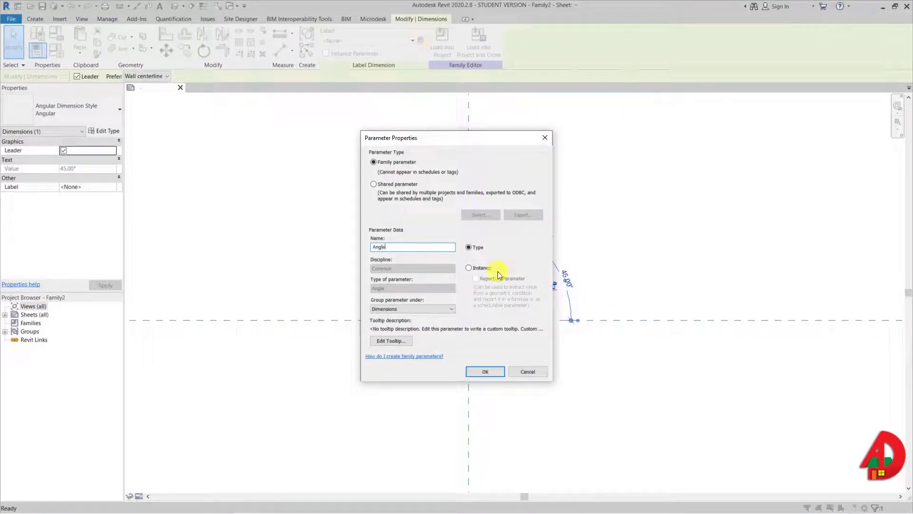
{"action": "left_click", "coordinate": [480, 371]}
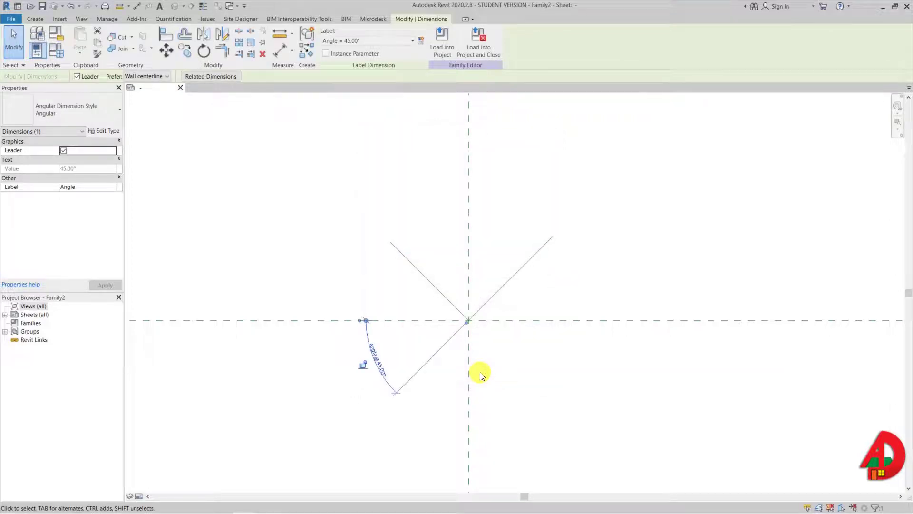
Place an angular dimension between the left reference line and the horizontal reference plane
{"action": "key", "text": "d"}
{"action": "key", "text": "i"}
{"action": "left_click", "coordinate": [358, 38]}
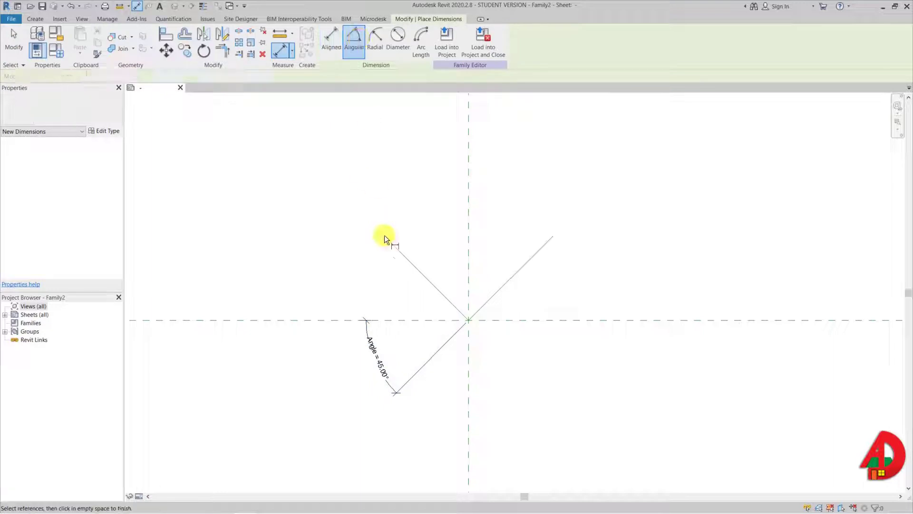
{"action": "left_click", "coordinate": [415, 266]}
{"action": "left_click", "coordinate": [387, 319]}
{"action": "left_click", "coordinate": [372, 301]}
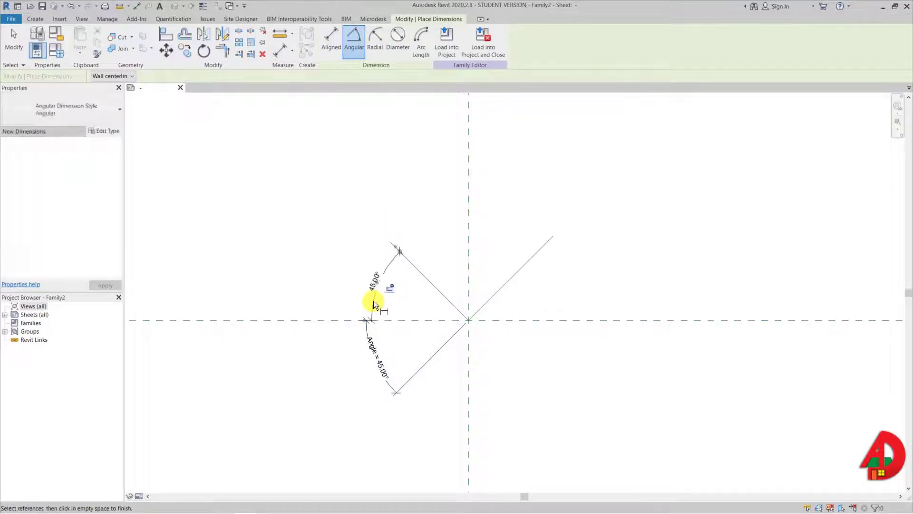
{"action": "key", "text": "Escape"}
Label the left line's angular dimension with the existing Angle parameter
{"action": "left_click", "coordinate": [389, 266]}
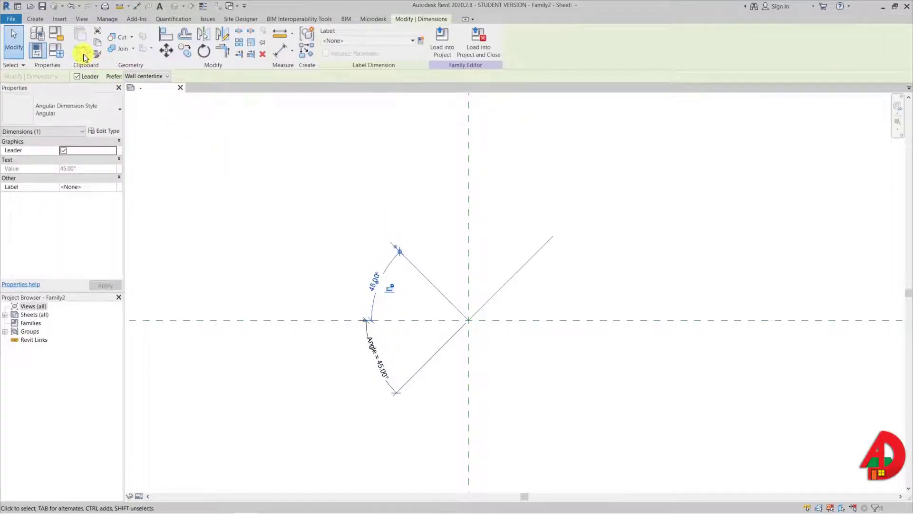
{"action": "left_click", "coordinate": [412, 41]}
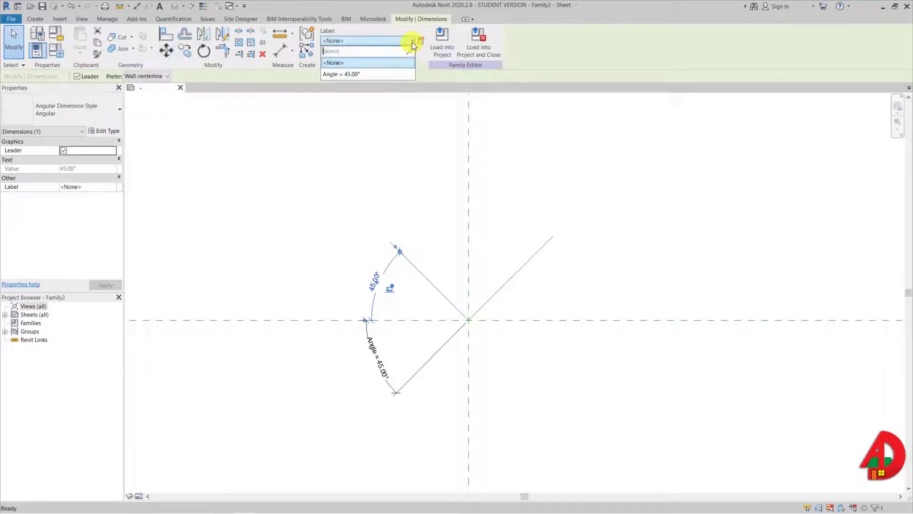
{"action": "left_click", "coordinate": [372, 72]}
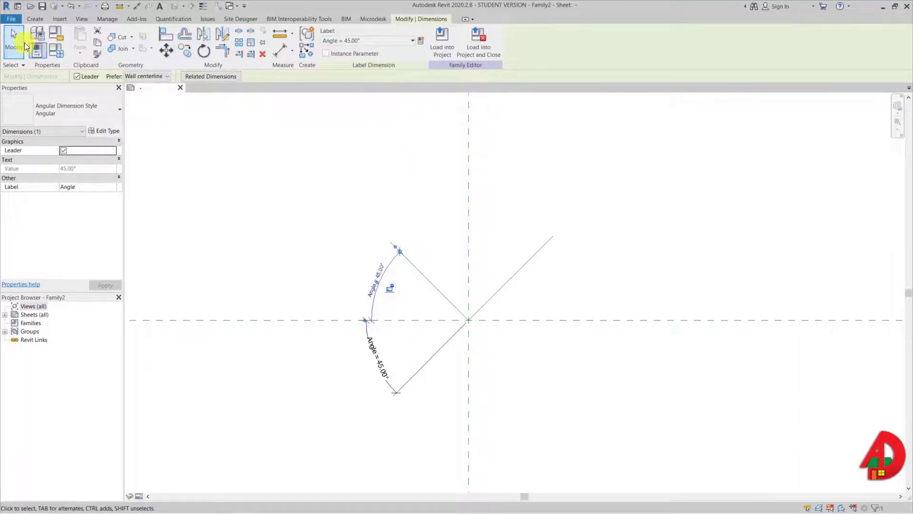
Test the Angle parameter by setting it to 30° in the family types and applying it
{"action": "left_click", "coordinate": [54, 49]}
{"action": "left_click", "coordinate": [621, 122]}
{"action": "left_click_drag", "start_coordinate": [590, 54], "coordinate": [144, 77]}
{"action": "left_click_drag", "start_coordinate": [376, 236], "coordinate": [333, 233]}
{"action": "left_click_drag", "start_coordinate": [148, 146], "coordinate": [112, 145]}
{"action": "key", "text": "BackSpace"}
{"action": "type", "text": "30"}
{"action": "key", "text": "Tab"}
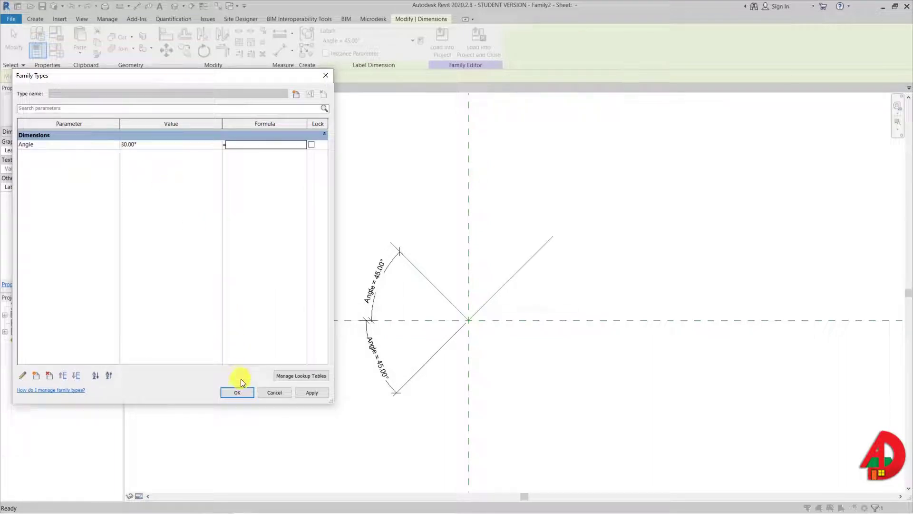
{"action": "left_click", "coordinate": [312, 392]}
Set the Angle parameter back to 45°, apply it and close the family types
{"action": "double_click", "coordinate": [175, 144]}
{"action": "type", "text": "45"}
{"action": "key", "text": "Tab"}
{"action": "left_click", "coordinate": [318, 390]}
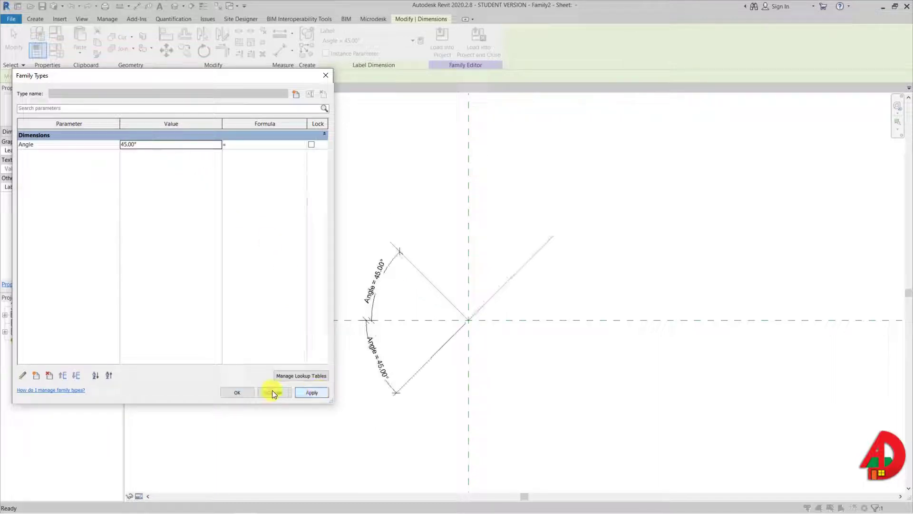
{"action": "left_click", "coordinate": [238, 392]}
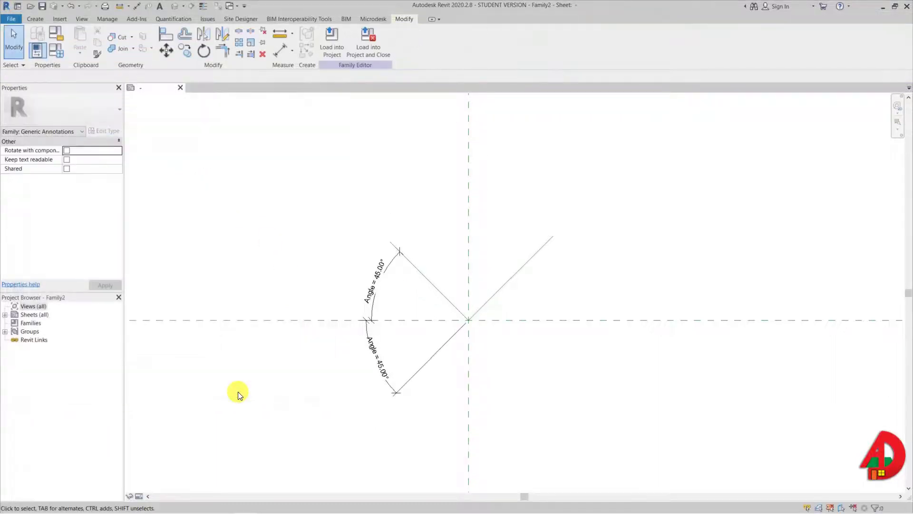
Draw a center-ends arc of about 1 1/4" radius on the left between the reference lines, centered on their intersection, and lock its ends to them
{"action": "left_click", "coordinate": [39, 17]}
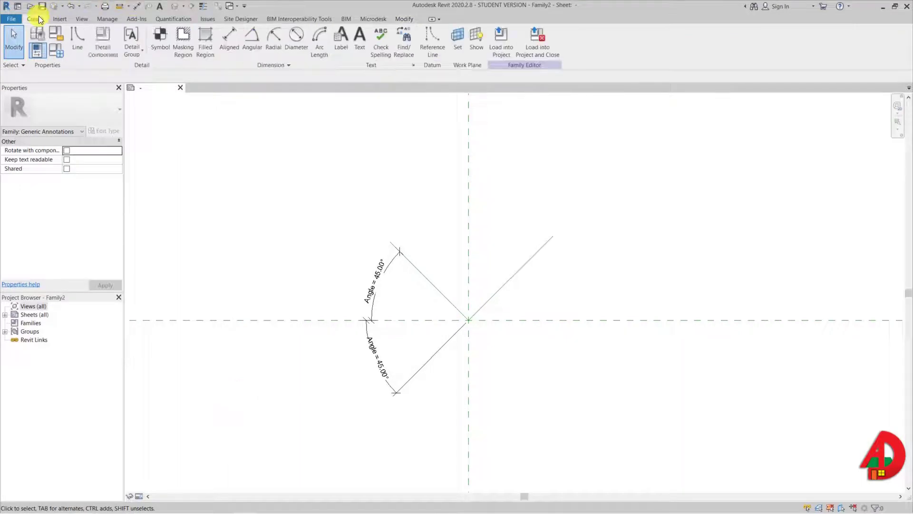
{"action": "left_click", "coordinate": [74, 30]}
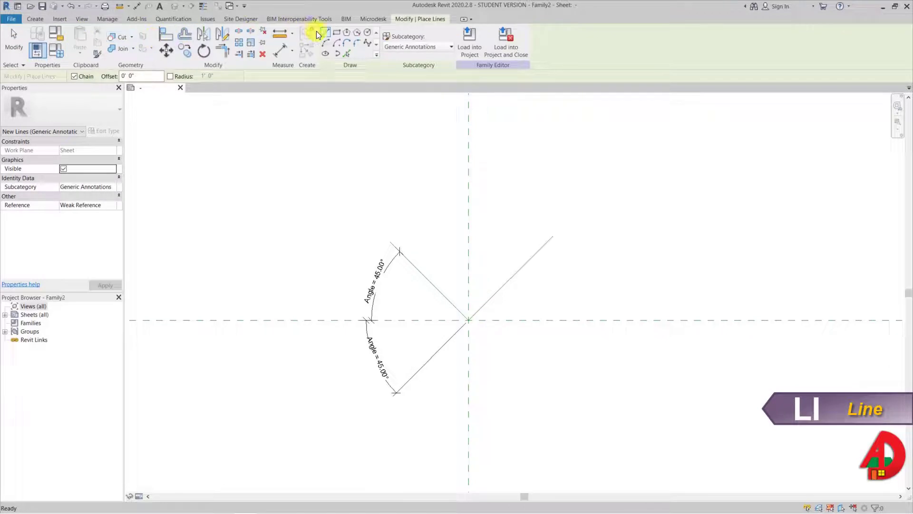
{"action": "left_click", "coordinate": [337, 43]}
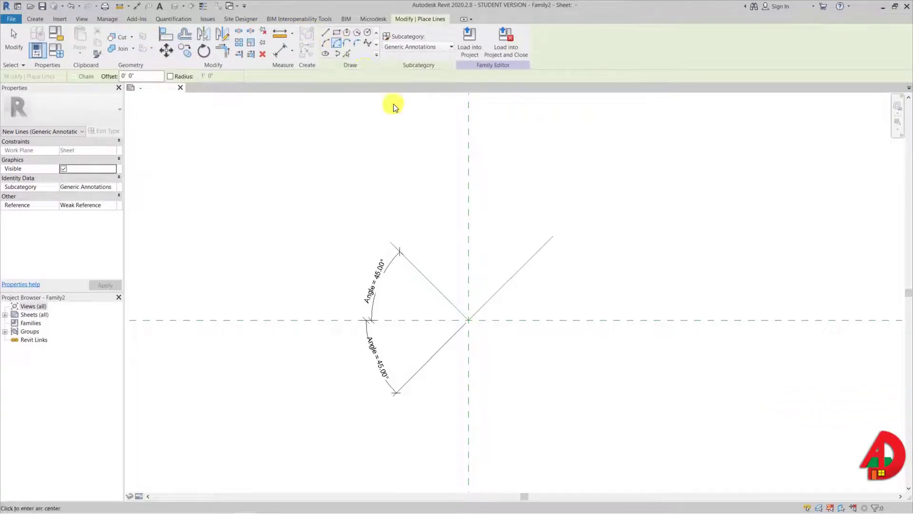
{"action": "left_click", "coordinate": [468, 320]}
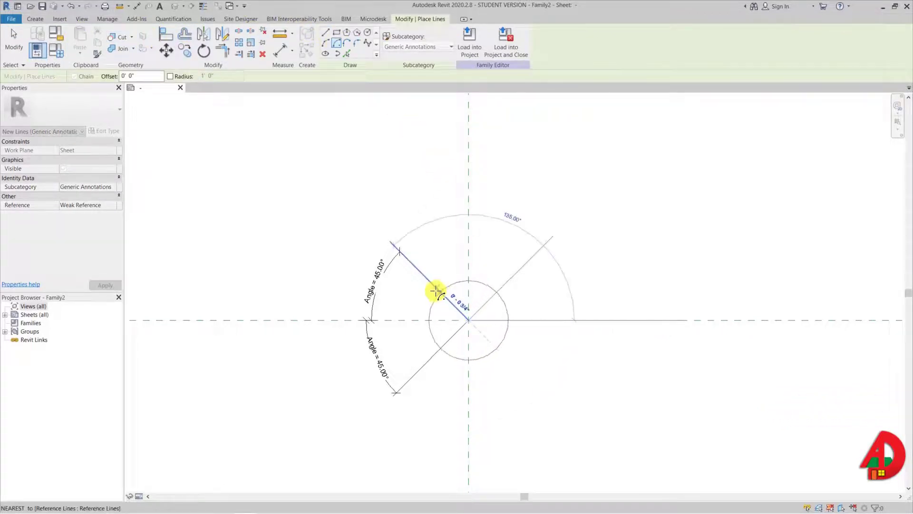
{"action": "left_click", "coordinate": [418, 271]}
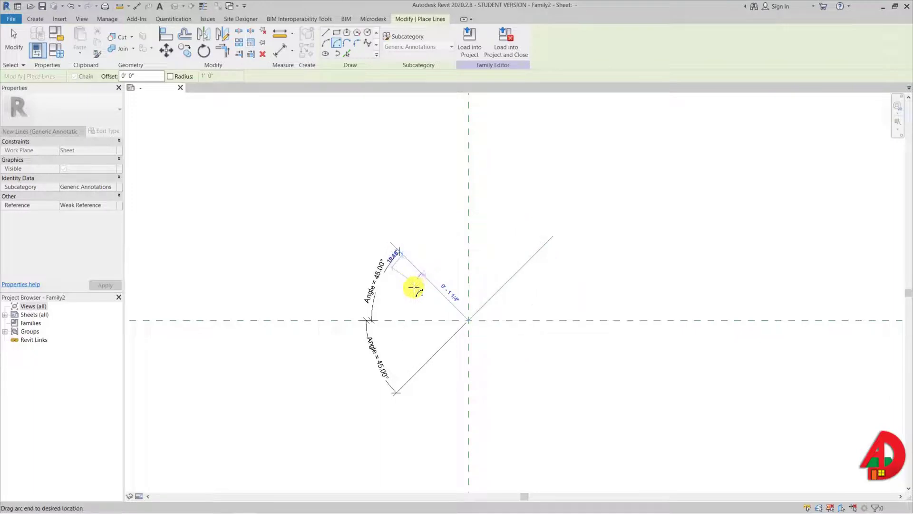
{"action": "left_click", "coordinate": [416, 369]}
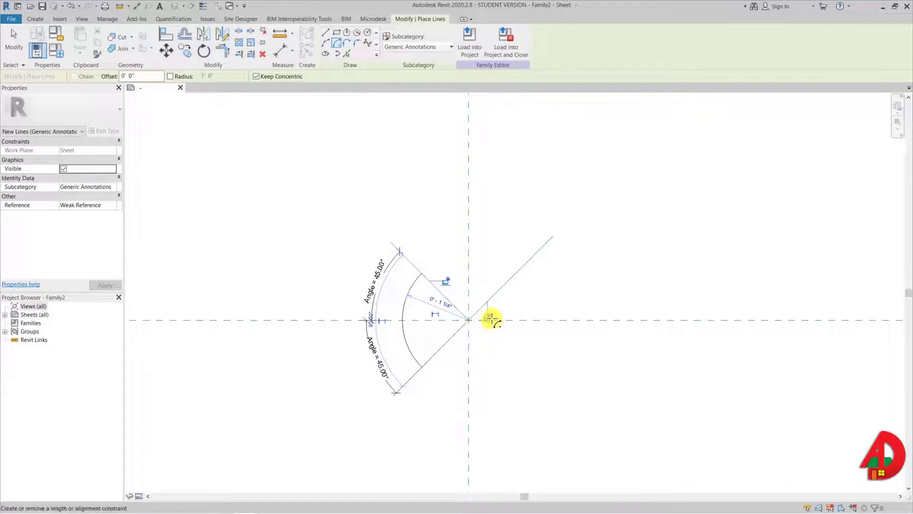
{"action": "left_click", "coordinate": [446, 280]}
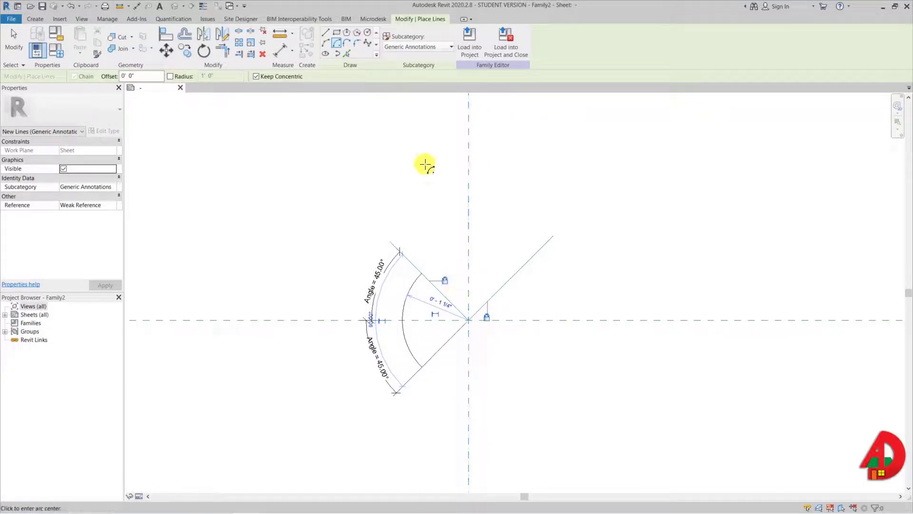
Draw a matching 90° center-ends arc of about 1 1/4" radius on the right, centered on the reference lines' intersection
{"action": "left_click", "coordinate": [334, 43]}
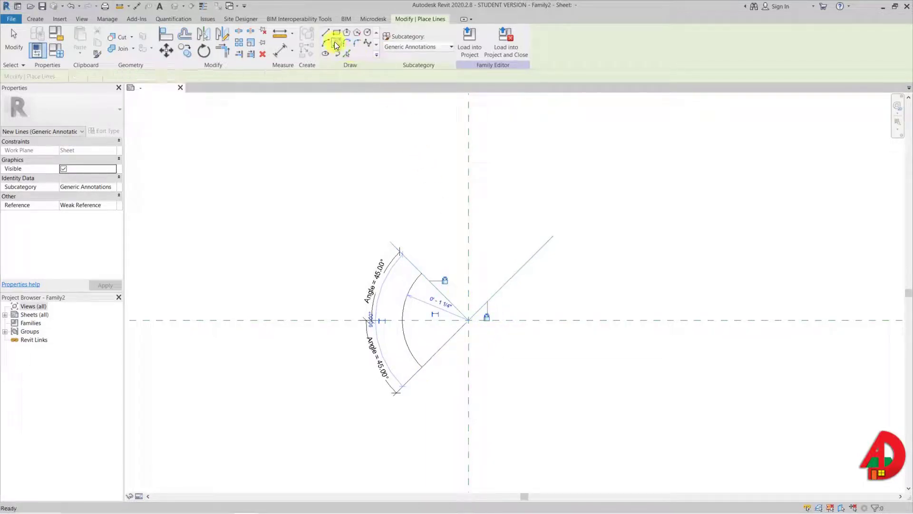
{"action": "left_click", "coordinate": [468, 320]}
{"action": "left_click", "coordinate": [517, 271]}
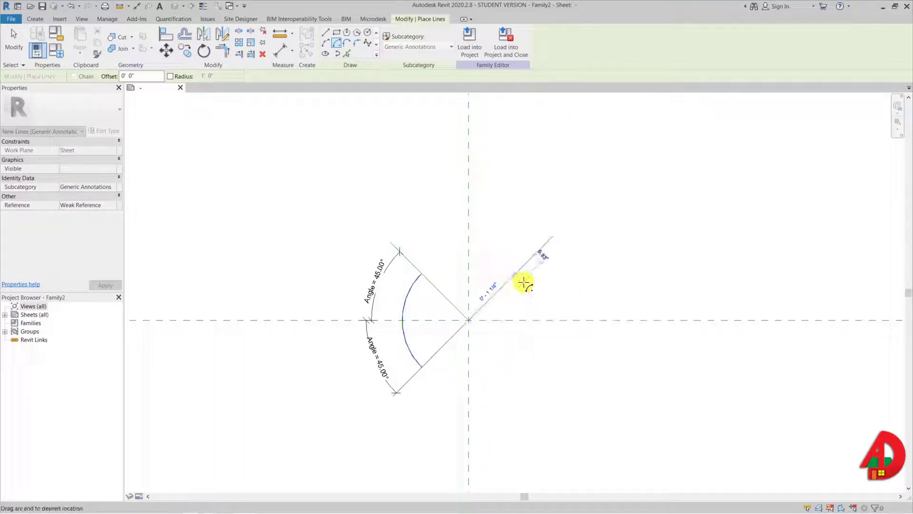
{"action": "left_click", "coordinate": [505, 362]}
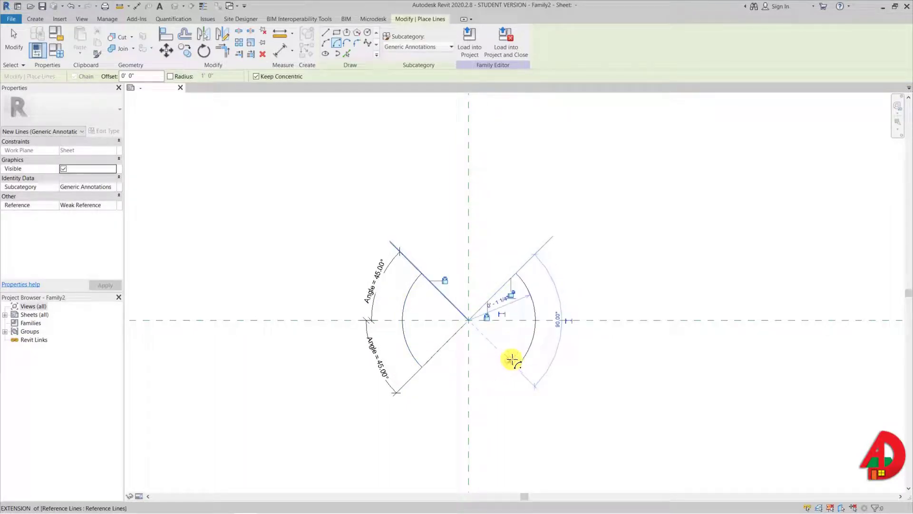
{"action": "key", "text": "Escape"}
{"action": "key", "text": "Escape"}
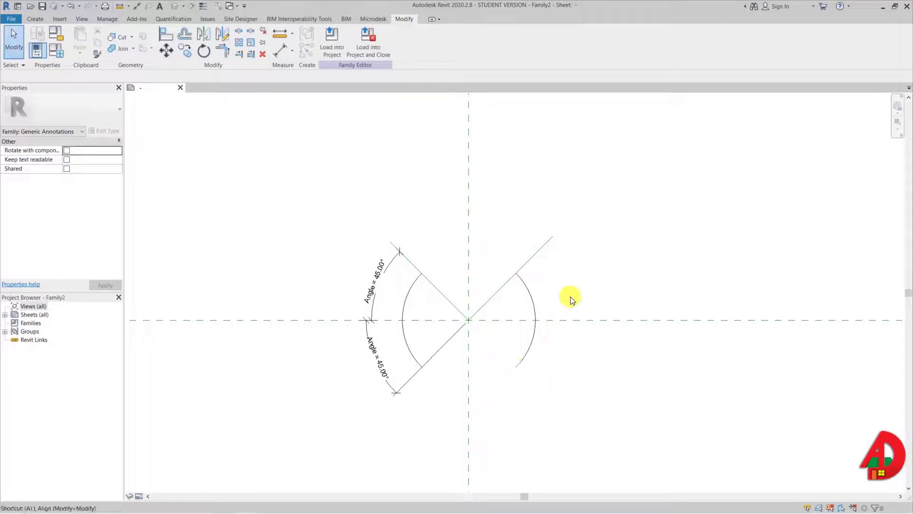
Align the right arc's upper and lower endpoints with the two reference lines and lock both alignments
{"action": "key", "text": "a"}
{"action": "key", "text": "l"}
{"action": "left_click", "coordinate": [517, 274]}
{"action": "left_click", "coordinate": [525, 287]}
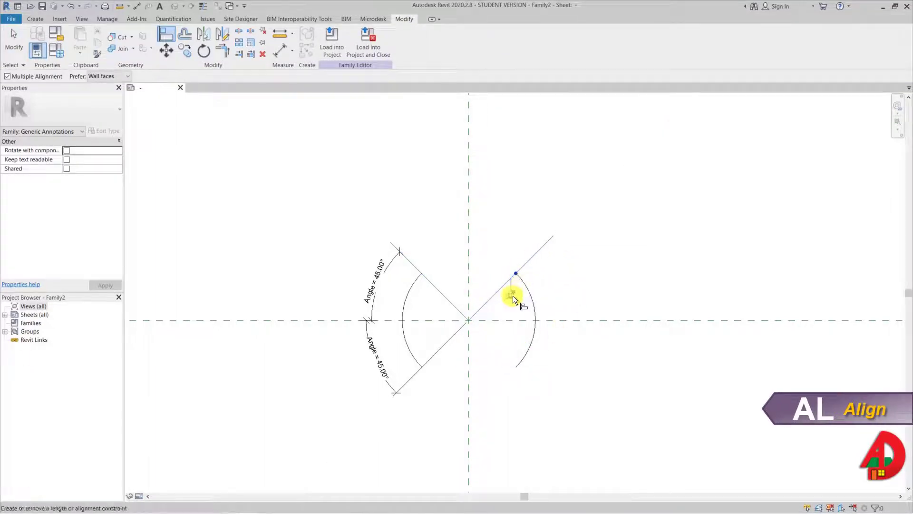
{"action": "left_click", "coordinate": [442, 294]}
{"action": "left_click", "coordinate": [515, 369]}
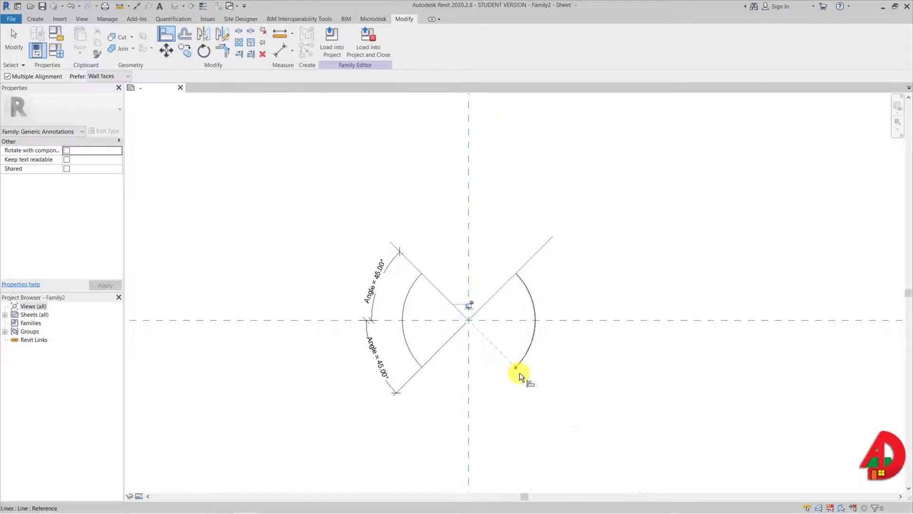
{"action": "key", "text": "Escape"}
{"action": "key", "text": "Escape"}
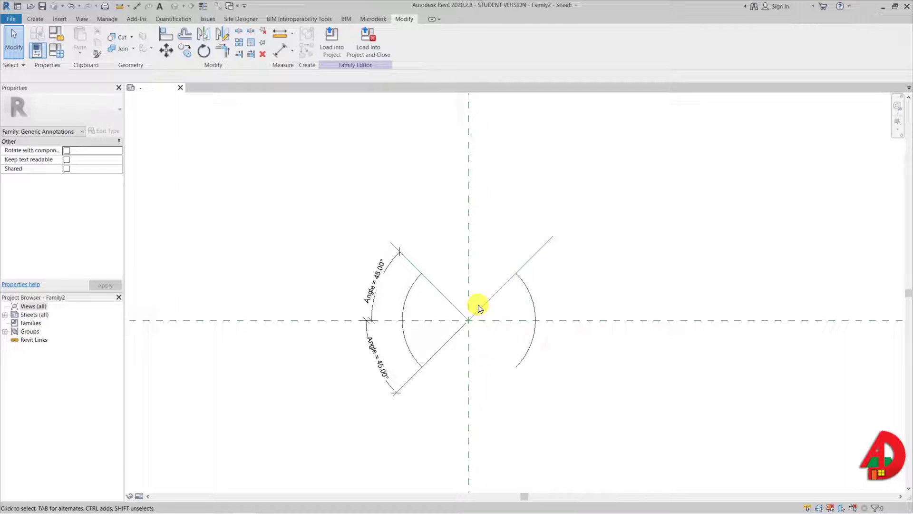
Make the right arc's temporary radius dimension permanent and label it with a new family type parameter named Size
{"action": "left_click", "coordinate": [535, 308]}
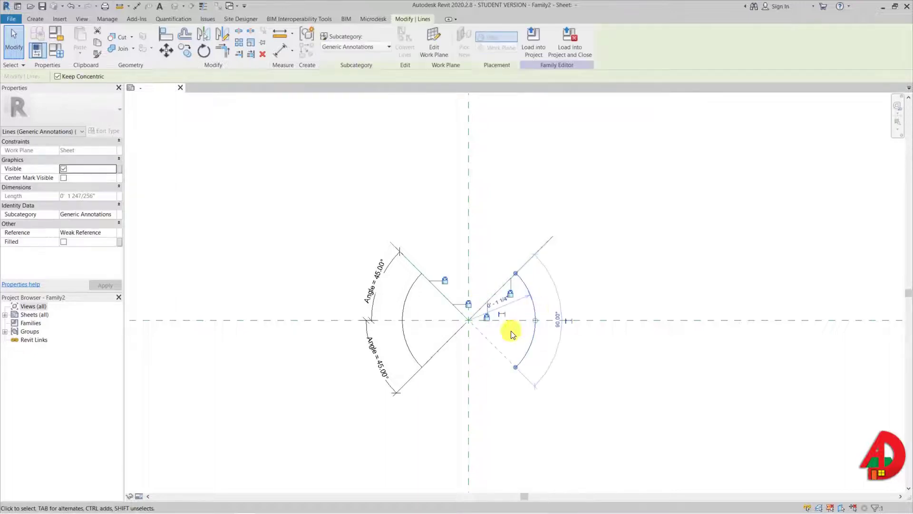
{"action": "left_click", "coordinate": [503, 303]}
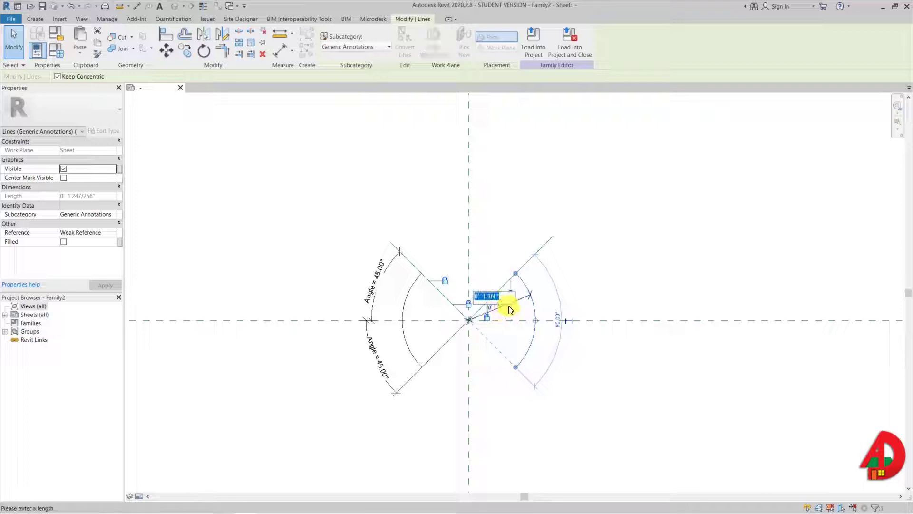
{"action": "left_click", "coordinate": [494, 308]}
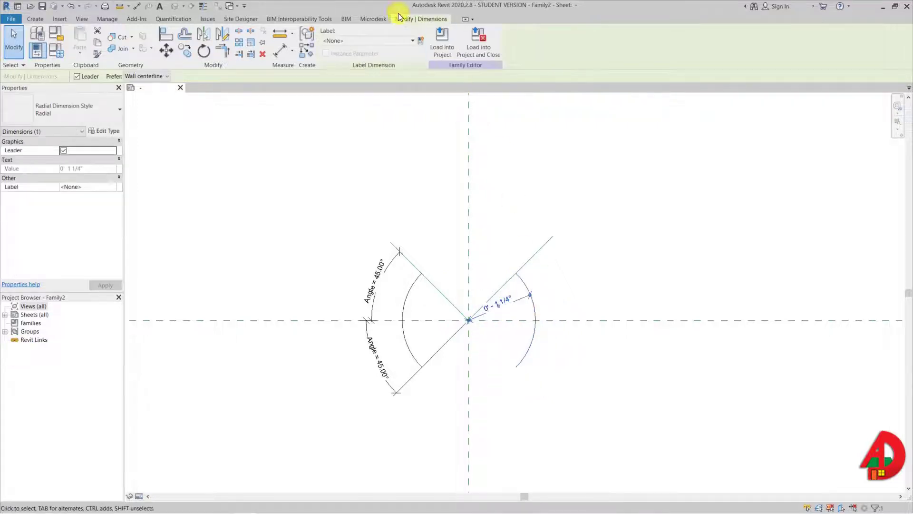
{"action": "left_click", "coordinate": [421, 41]}
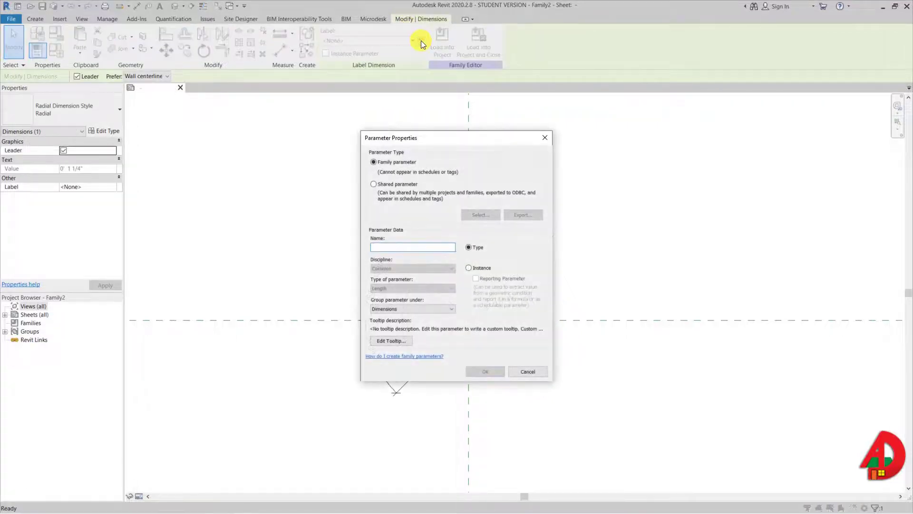
{"action": "type", "text": "Size"}
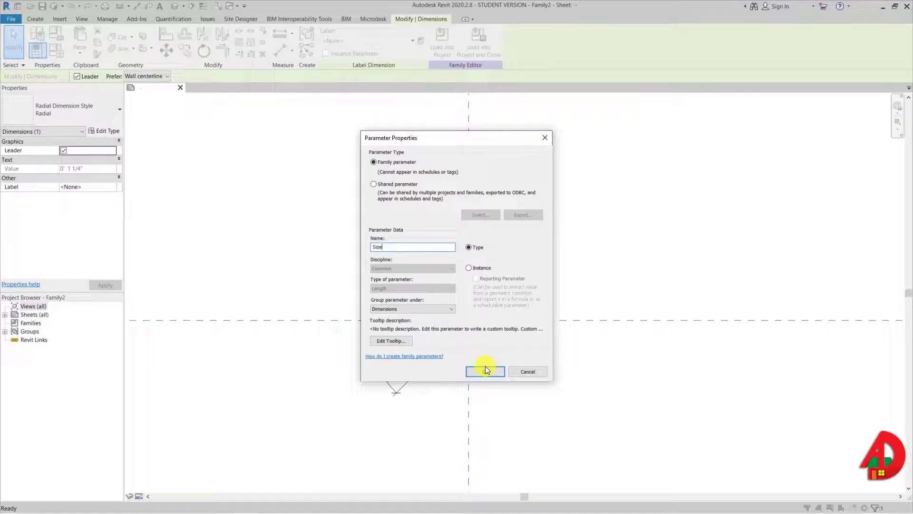
{"action": "left_click", "coordinate": [485, 370]}
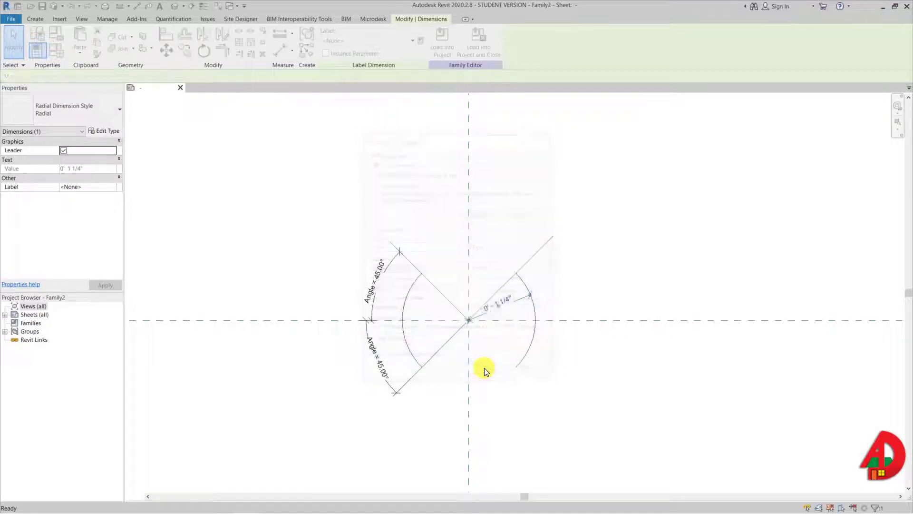
Make the left arc's temporary radius dimension permanent and label it with the existing Size parameter
{"action": "left_click", "coordinate": [415, 310]}
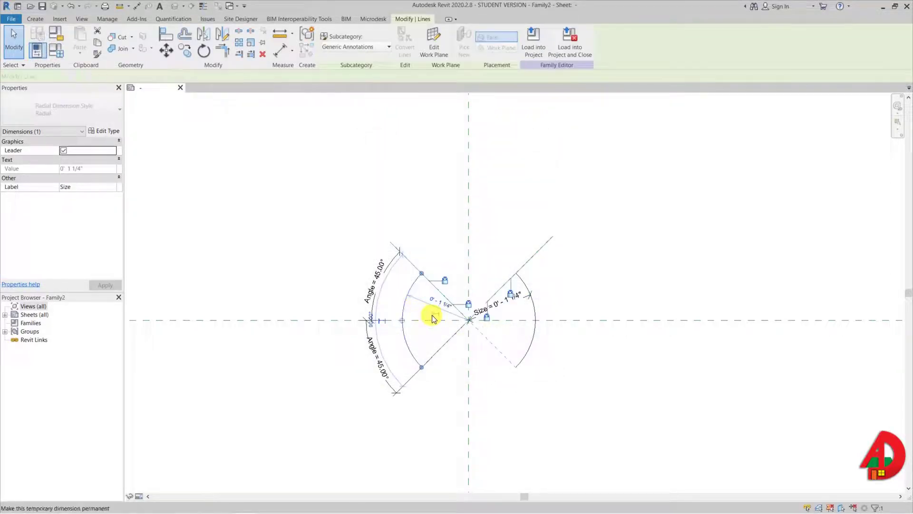
{"action": "left_click", "coordinate": [431, 309]}
{"action": "key", "text": "Escape"}
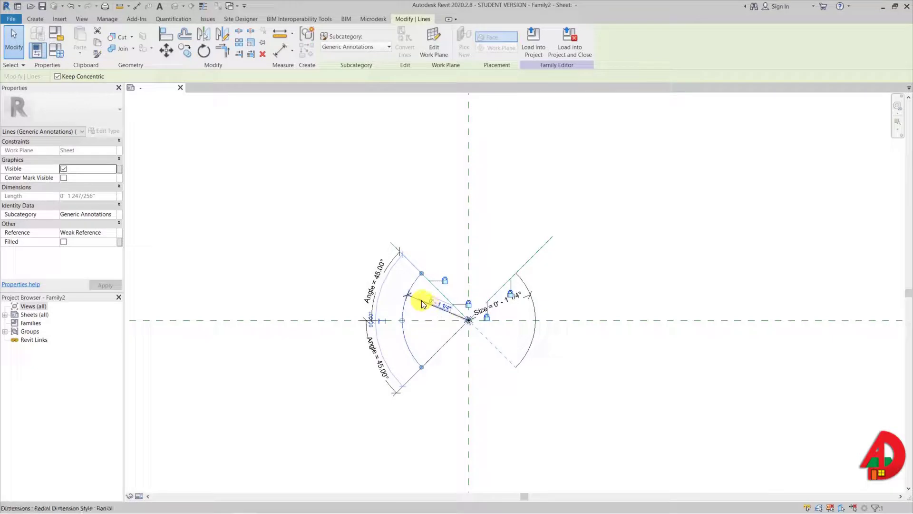
{"action": "left_click", "coordinate": [418, 301]}
{"action": "left_click", "coordinate": [389, 41]}
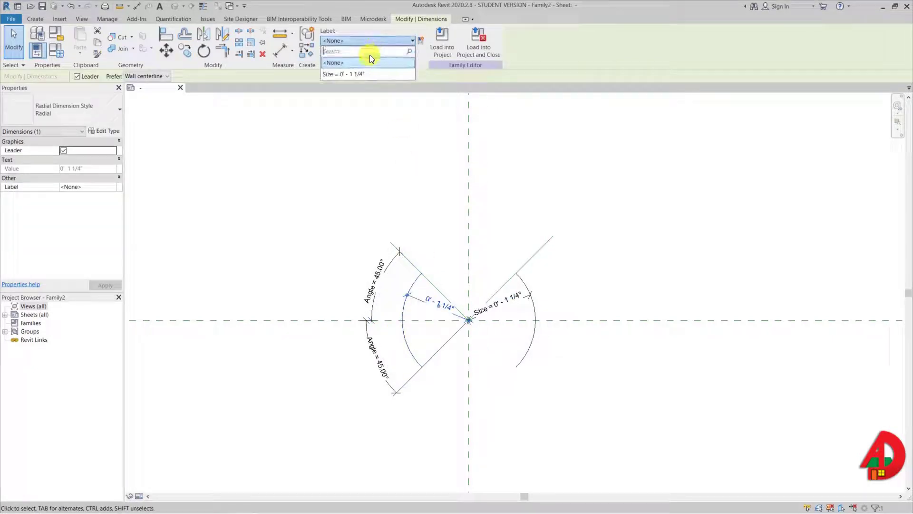
{"action": "left_click", "coordinate": [338, 72]}
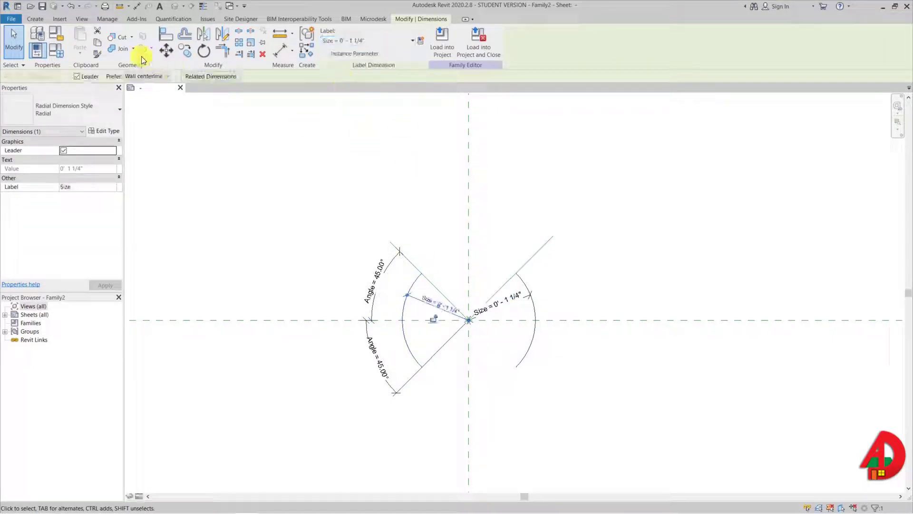
Set the Size parameter to 0' 1" in the family types and apply it
{"action": "left_click", "coordinate": [55, 53]}
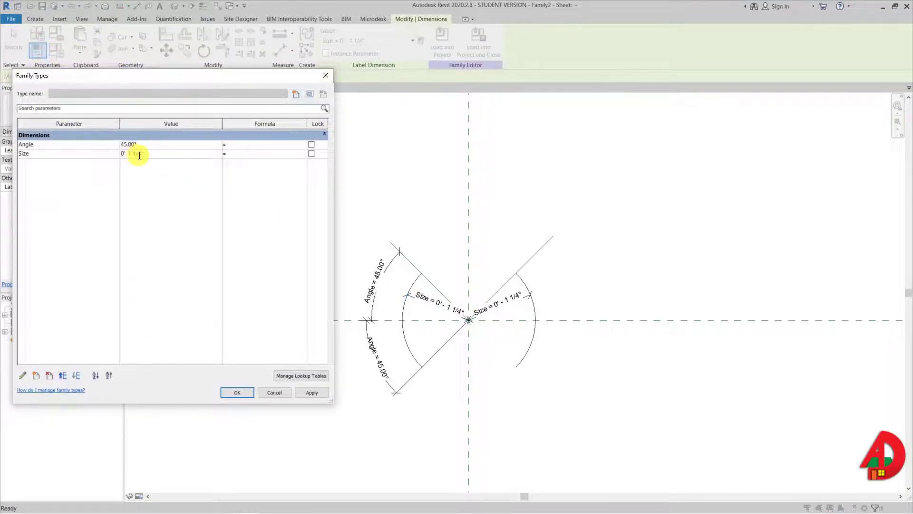
{"action": "left_click_drag", "start_coordinate": [142, 155], "coordinate": [130, 155]}
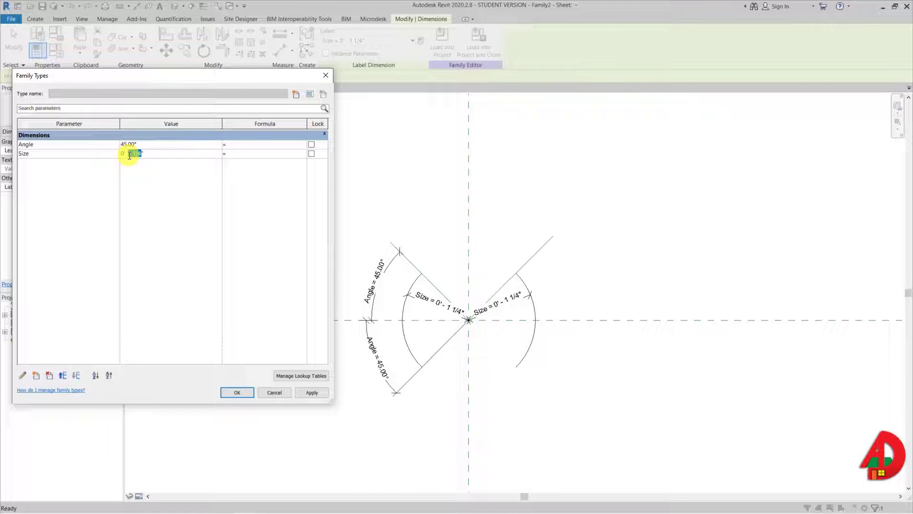
{"action": "key", "text": "BackSpace"}
{"action": "type", "text": "1"}
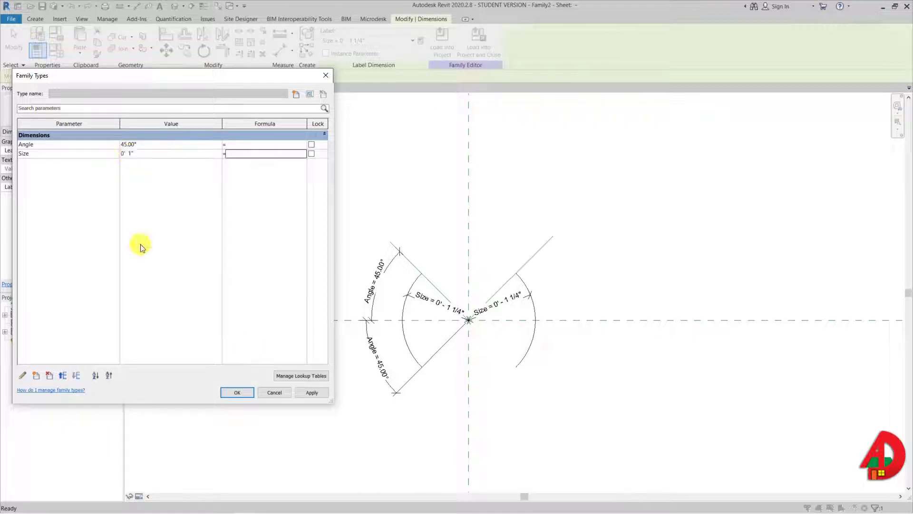
{"action": "left_click", "coordinate": [310, 392]}
Test both arcs by setting the Angle parameter to 30° and applying it
{"action": "left_click", "coordinate": [145, 144]}
{"action": "type", "text": "3"}
{"action": "key", "text": "Tab"}
{"action": "left_click", "coordinate": [149, 145]}
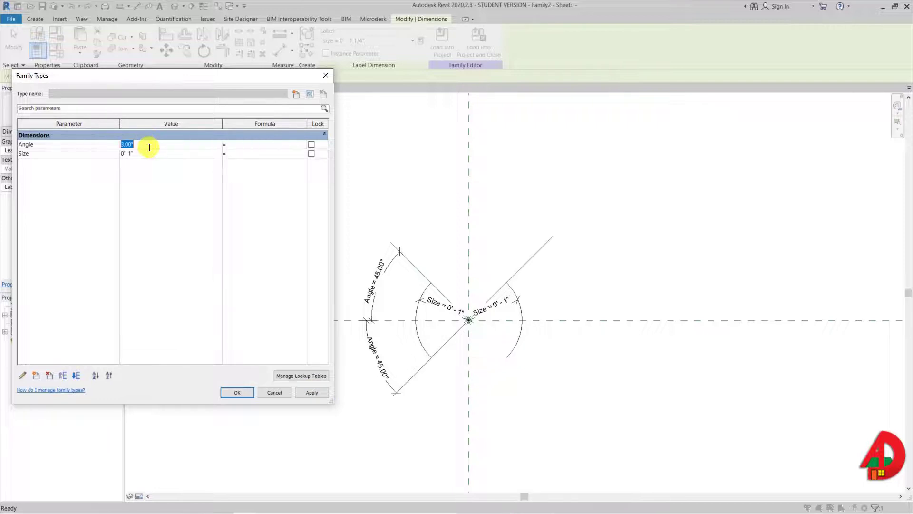
{"action": "type", "text": "30"}
{"action": "key", "text": "Tab"}
{"action": "left_click", "coordinate": [315, 391]}
Return the Angle parameter to 45°, apply it and accept the family type values
{"action": "left_click", "coordinate": [162, 143]}
{"action": "type", "text": "45"}
{"action": "key", "text": "Tab"}
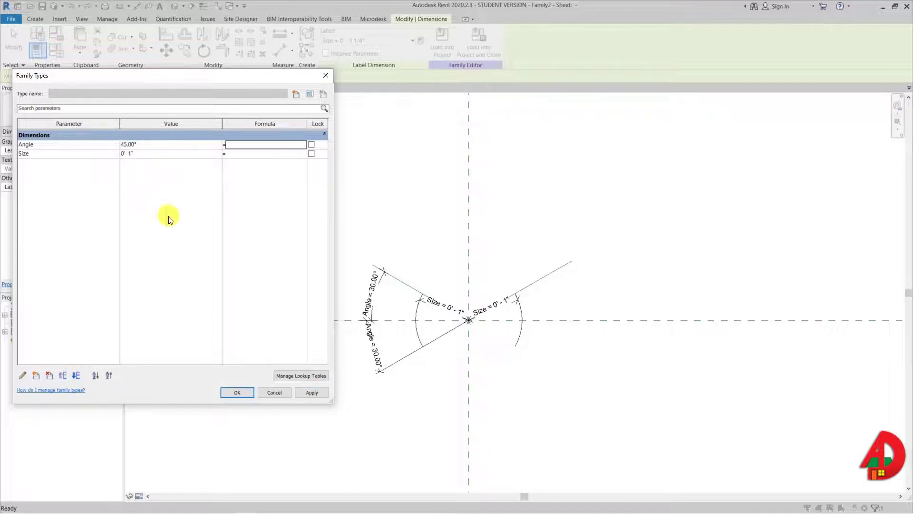
{"action": "left_click", "coordinate": [314, 392]}
{"action": "left_click", "coordinate": [241, 392]}
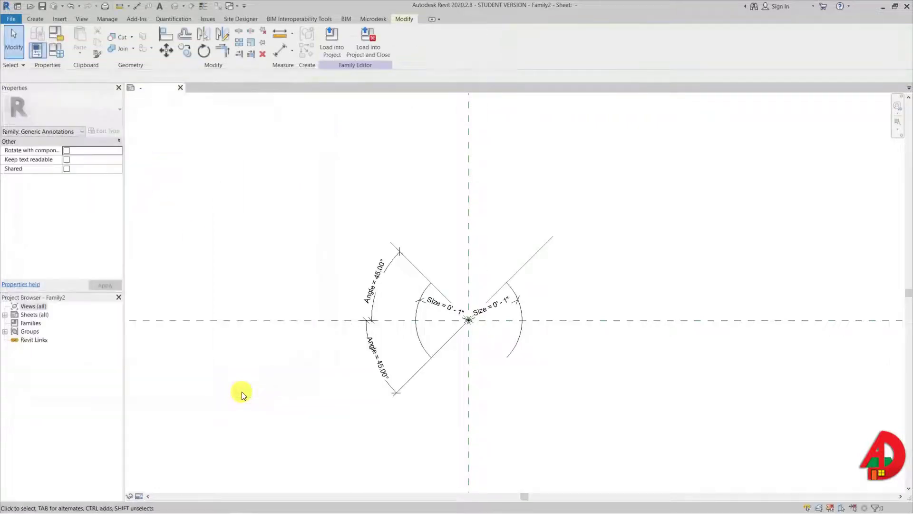
Set the Generic Annotations projection line weight to 6 in the object styles, apply it and accept the visibility settings
{"action": "left_click", "coordinate": [418, 345]}
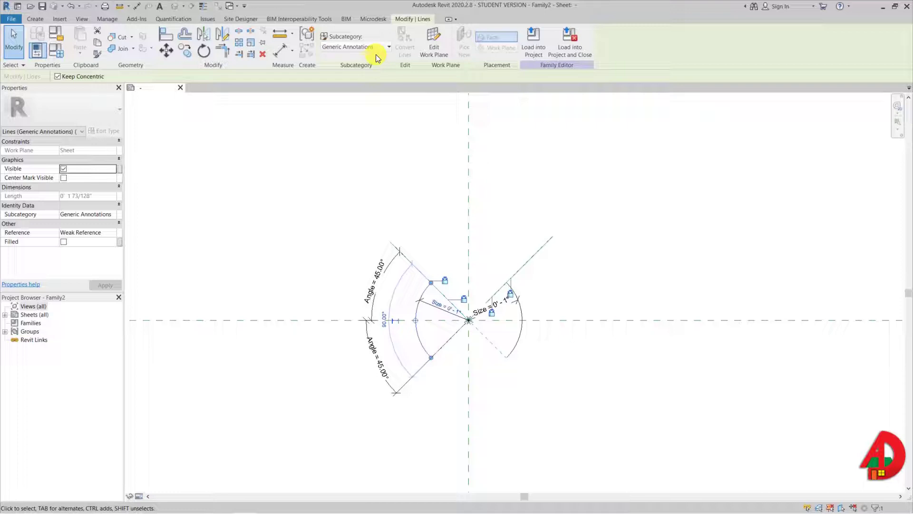
{"action": "key", "text": "v"}
{"action": "key", "text": "g"}
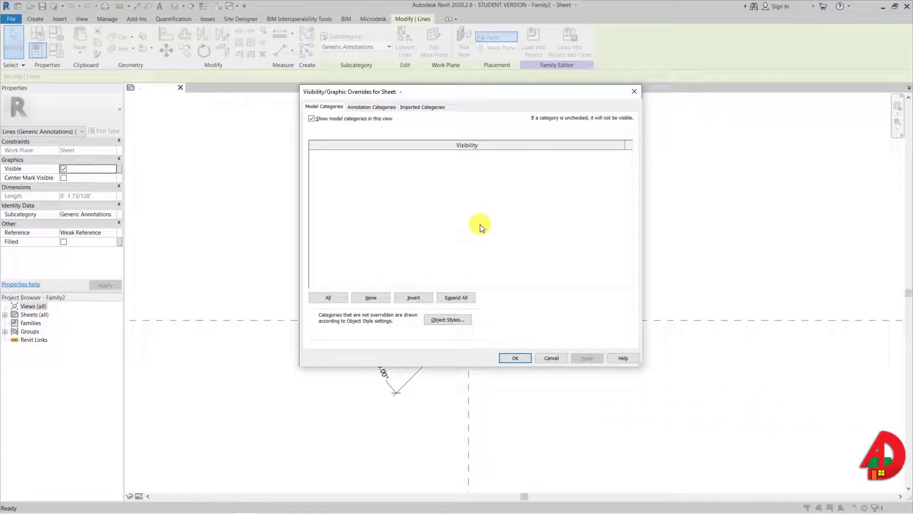
{"action": "left_click", "coordinate": [454, 321]}
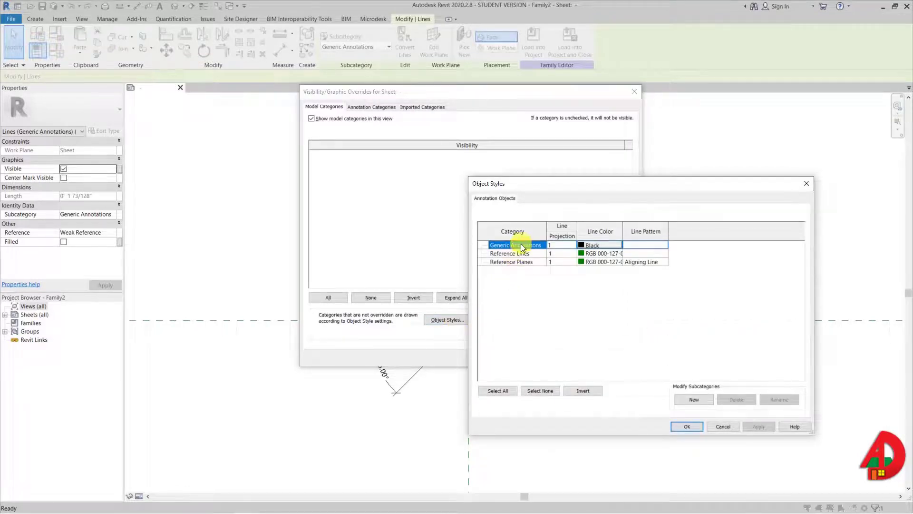
{"action": "left_click", "coordinate": [555, 245]}
{"action": "left_click_drag", "start_coordinate": [556, 246], "coordinate": [544, 244]}
{"action": "type", "text": "6"}
{"action": "left_click", "coordinate": [556, 253]}
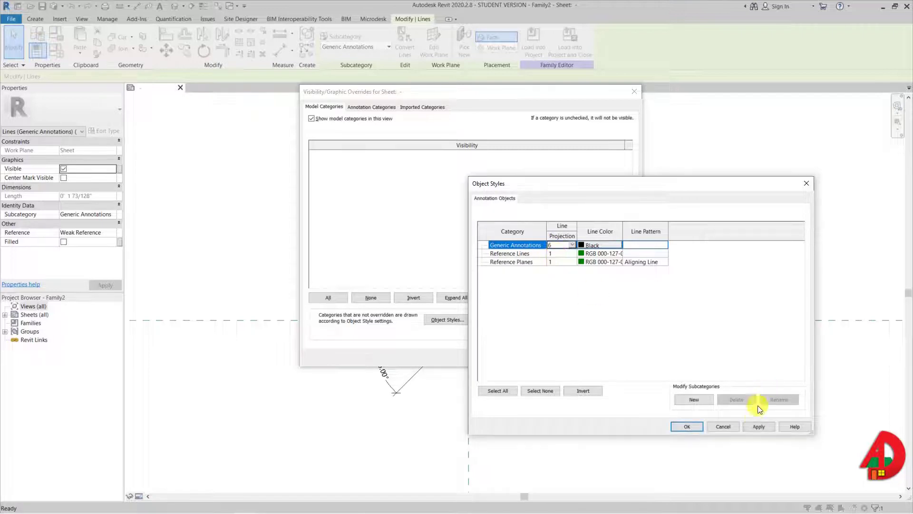
{"action": "left_click", "coordinate": [754, 426]}
{"action": "left_click", "coordinate": [690, 425]}
{"action": "left_click", "coordinate": [517, 360]}
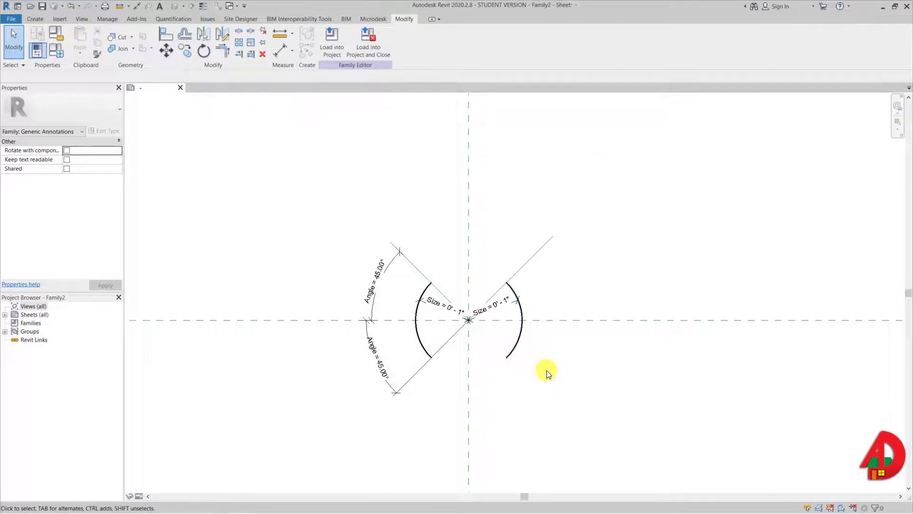
Draw a center-ends arc around the reference plane intersection, joining the upper ends of the left and right arcs
{"action": "left_click", "coordinate": [30, 21]}
{"action": "left_click", "coordinate": [70, 32]}
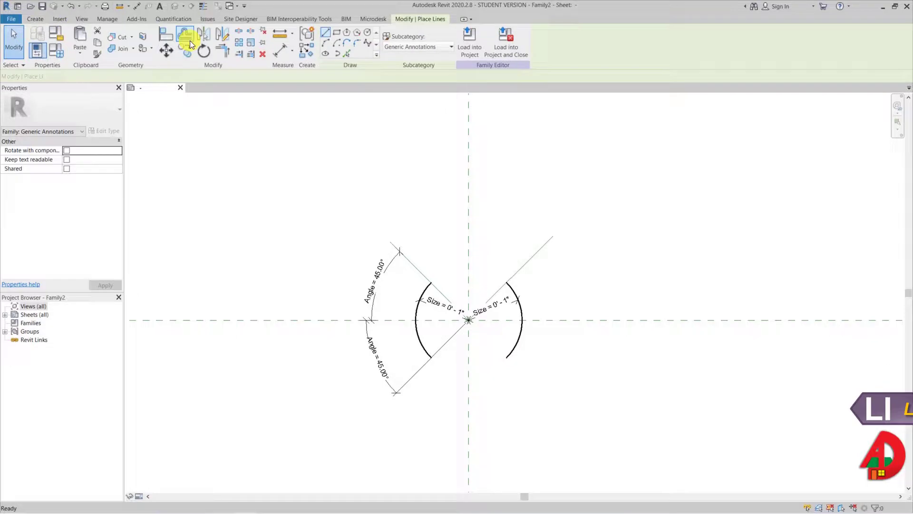
{"action": "left_click", "coordinate": [338, 42]}
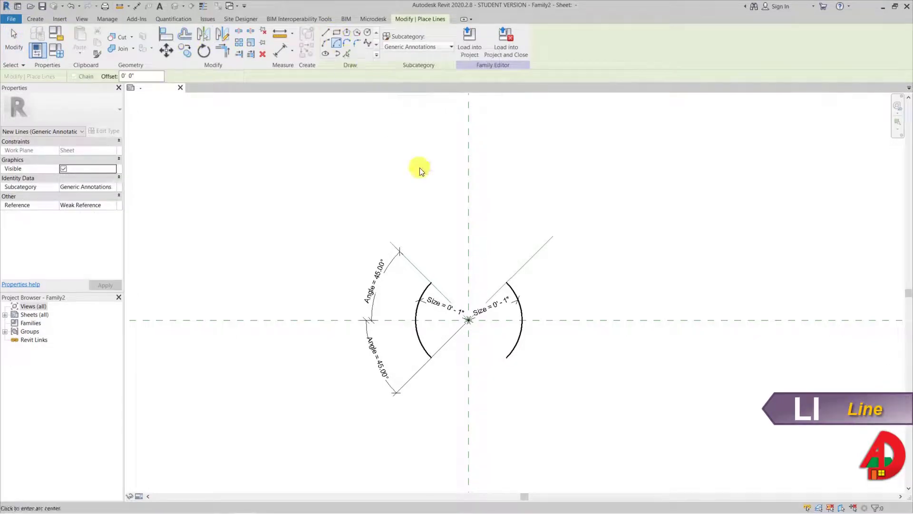
{"action": "left_click", "coordinate": [469, 320]}
{"action": "left_click", "coordinate": [432, 284]}
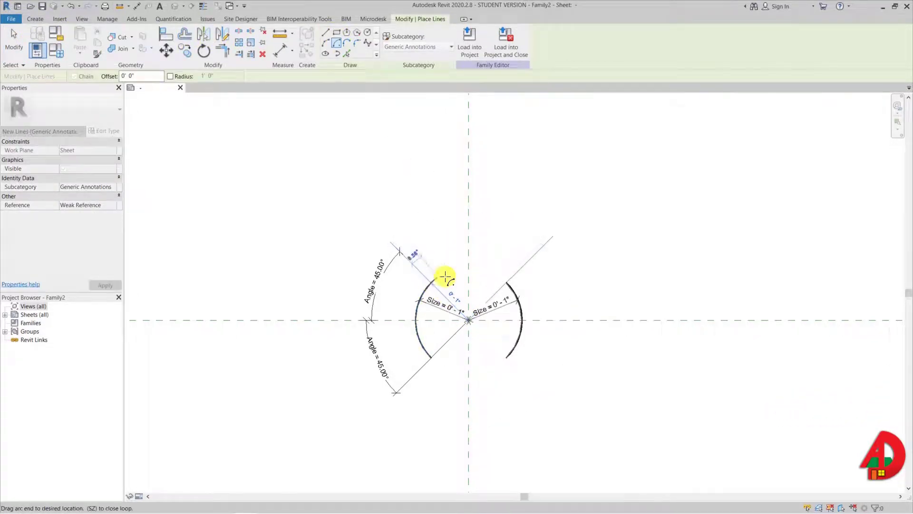
{"action": "left_click", "coordinate": [507, 282]}
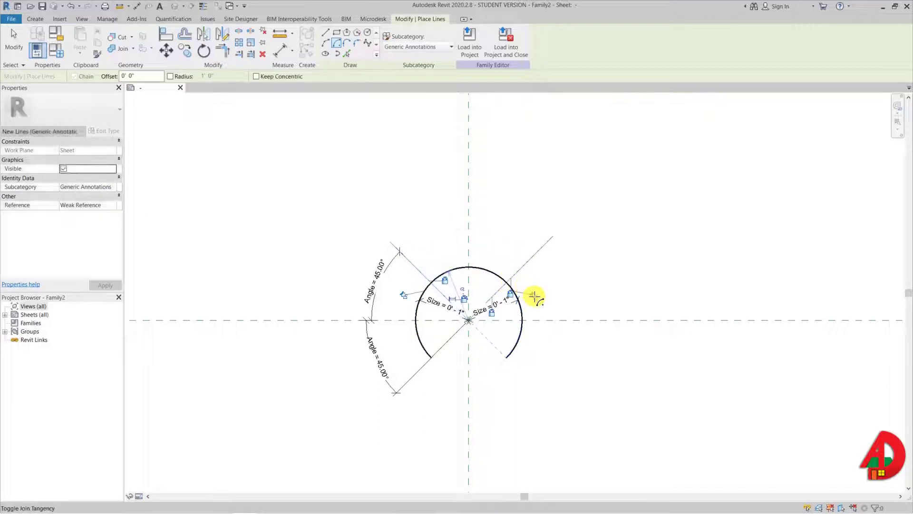
{"action": "scroll", "coordinate": [408, 297], "scroll_direction": "up", "scroll_amount": 3}
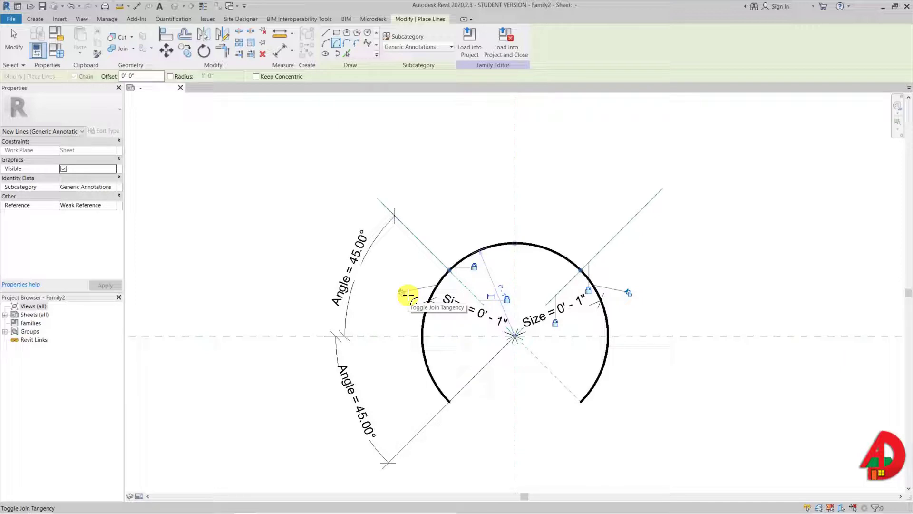
{"action": "left_click", "coordinate": [408, 296]}
Draw a second center-ends arc joining the lower ends of the left and right arcs to close the circle
{"action": "left_click", "coordinate": [514, 336]}
{"action": "left_click", "coordinate": [451, 403]}
{"action": "left_click", "coordinate": [575, 404]}
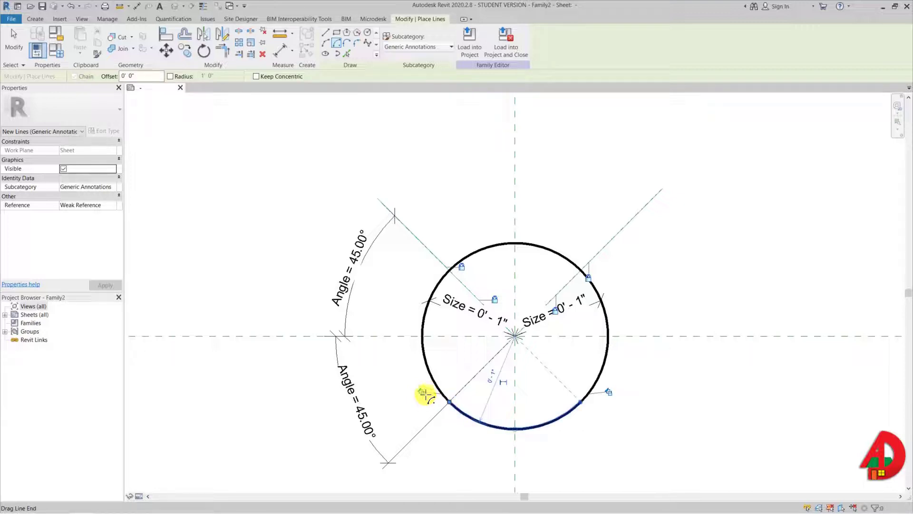
{"action": "key", "text": "Escape"}
{"action": "key", "text": "Escape"}
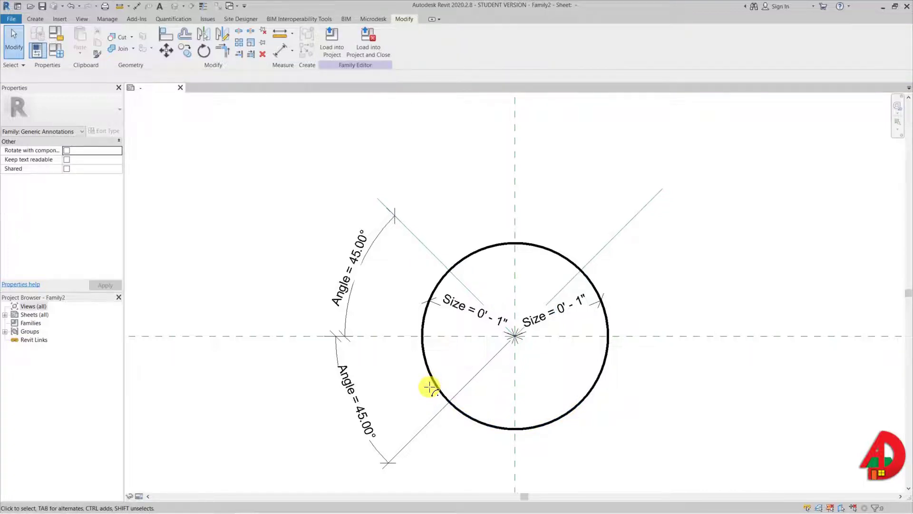
Draw a vertical line about 1/2" long on the vertical reference plane inside the upper half of the circle
{"action": "key", "text": "l"}
{"action": "key", "text": "i"}
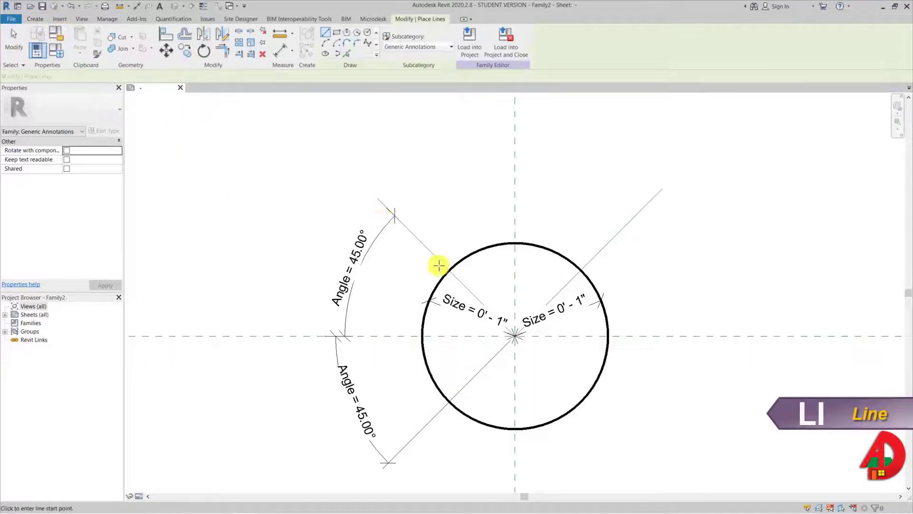
{"action": "left_click", "coordinate": [515, 313]}
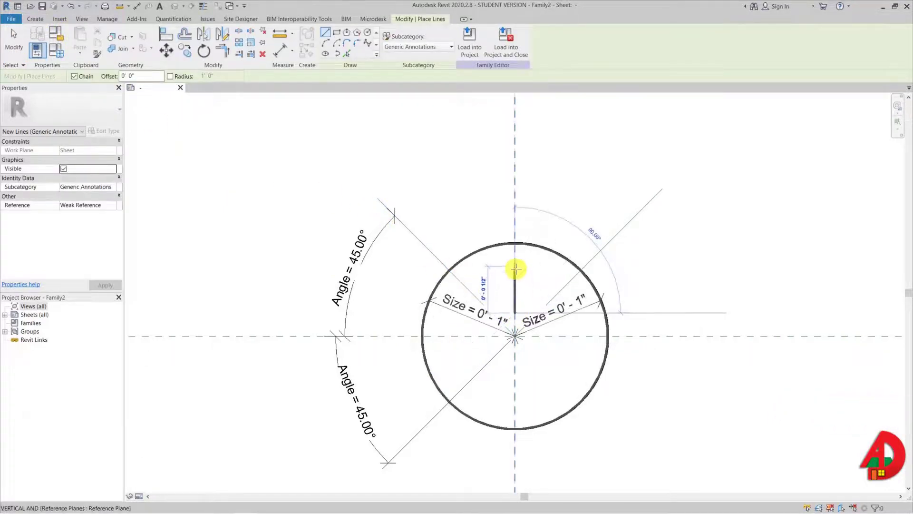
{"action": "left_click", "coordinate": [520, 284]}
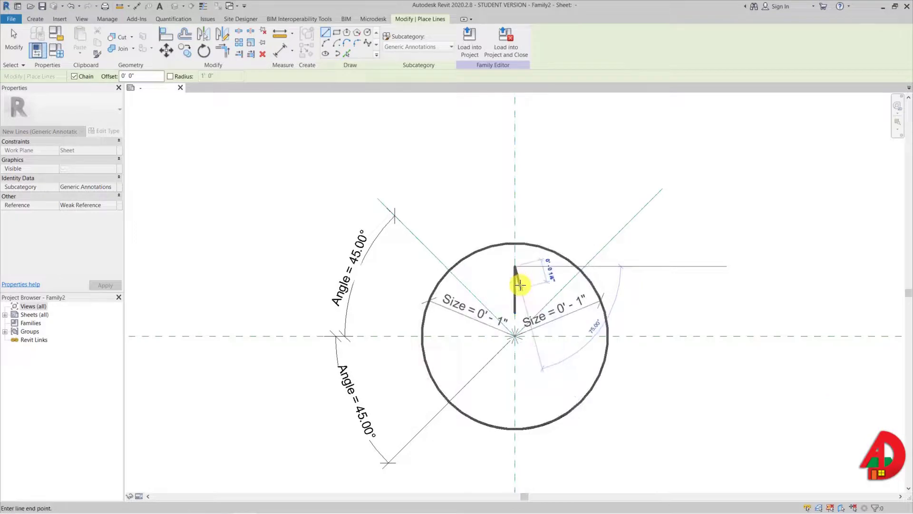
{"action": "key", "text": "Escape"}
{"action": "key", "text": "Escape"}
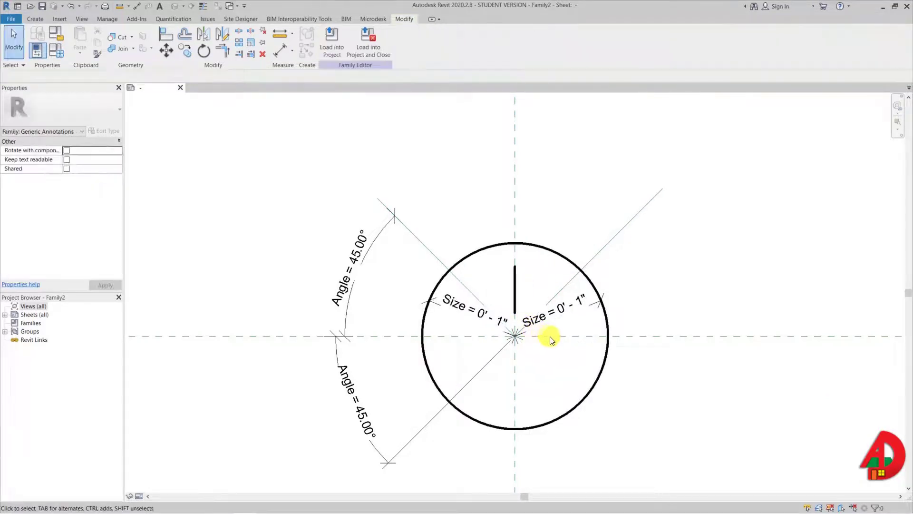
Align the lower end of the vertical line to the horizontal reference plane and lock the alignment
{"action": "key", "text": "a"}
{"action": "key", "text": "l"}
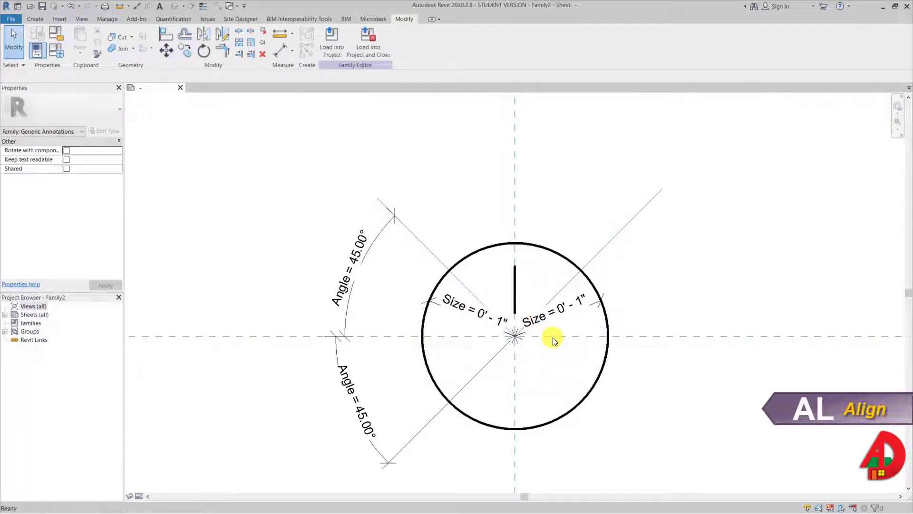
{"action": "left_click", "coordinate": [558, 336]}
{"action": "left_click", "coordinate": [514, 312]}
{"action": "left_click", "coordinate": [504, 346]}
Dimension from the horizontal reference plane to the vertical line's upper end and label the dimension with the Size parameter
{"action": "key", "text": "d"}
{"action": "key", "text": "i"}
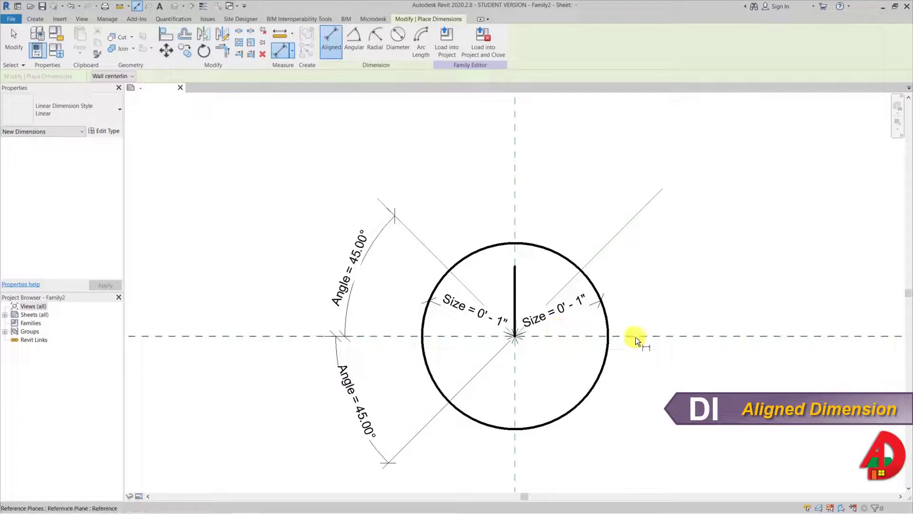
{"action": "left_click", "coordinate": [635, 337]}
{"action": "left_click", "coordinate": [515, 266]}
{"action": "left_click", "coordinate": [683, 300]}
{"action": "key", "text": "Escape"}
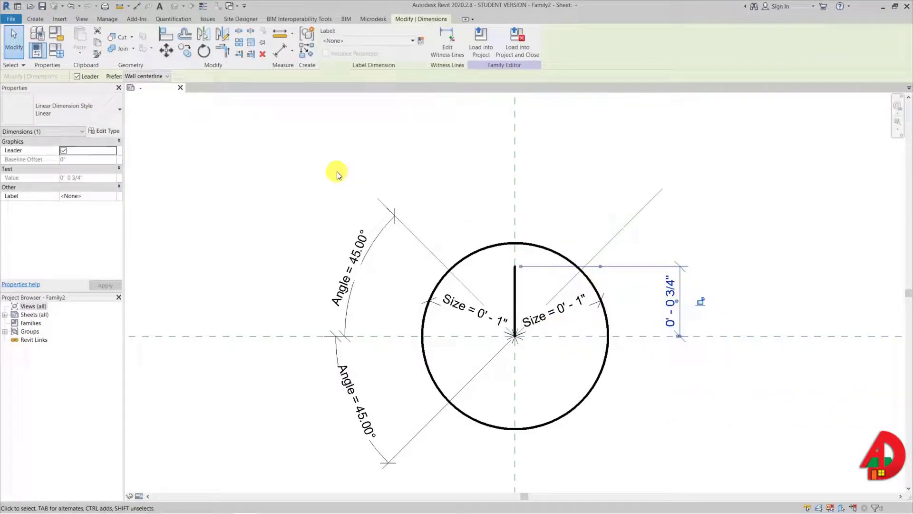
{"action": "left_click", "coordinate": [353, 42]}
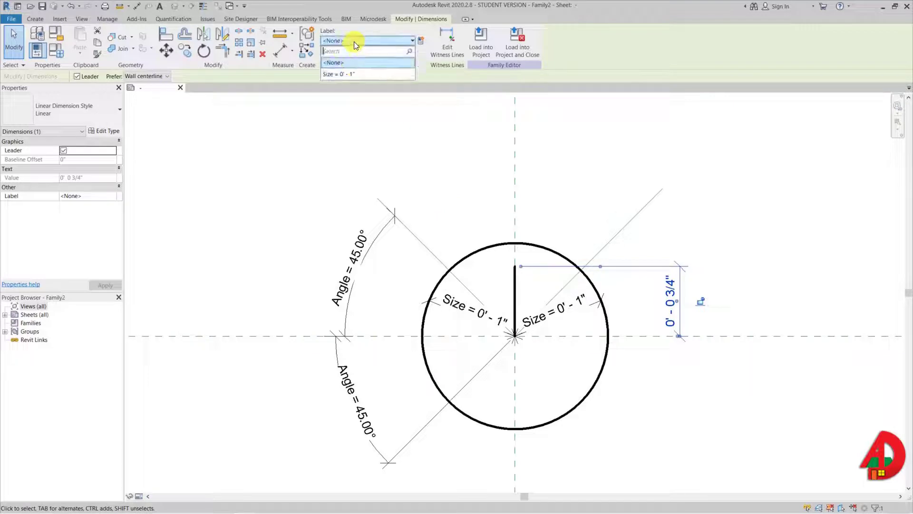
{"action": "left_click", "coordinate": [344, 74]}
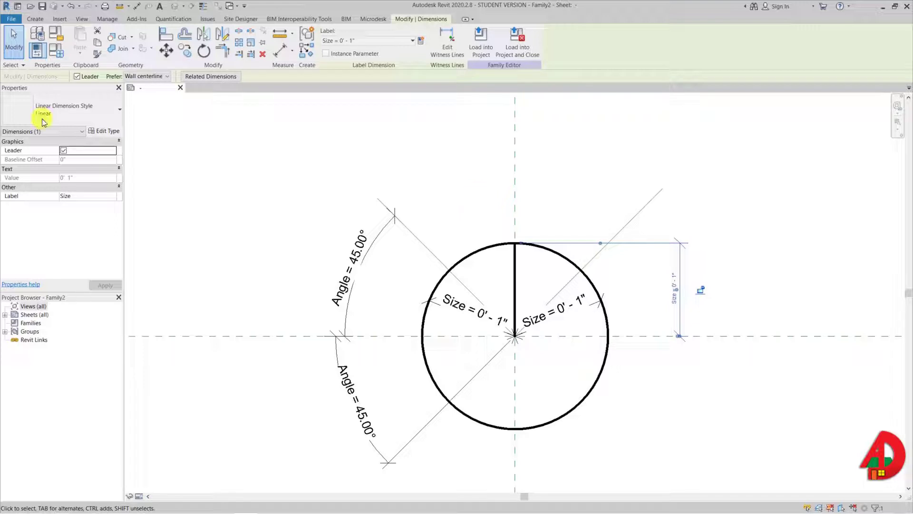
Draw a short vertical line on the vertical reference plane inside the lower half of the circle
{"action": "left_click", "coordinate": [34, 20]}
{"action": "left_click", "coordinate": [81, 38]}
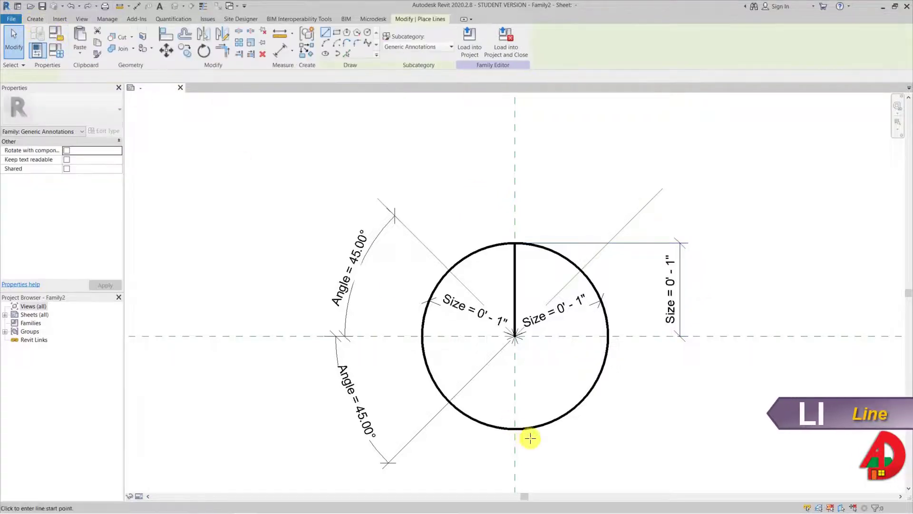
{"action": "left_click", "coordinate": [515, 413]}
{"action": "left_click", "coordinate": [514, 367]}
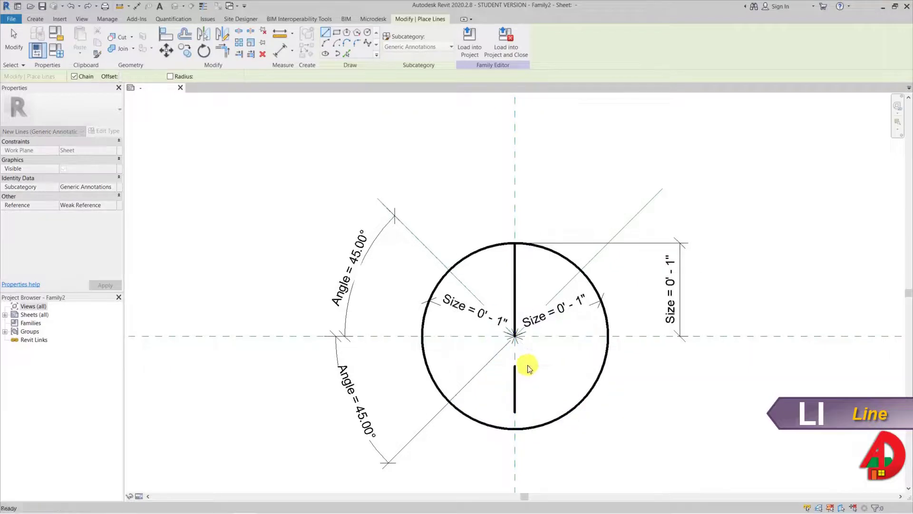
{"action": "key", "text": "Escape"}
{"action": "key", "text": "Escape"}
Align the lower line's upper end to the horizontal reference plane and try to lock the alignment
{"action": "key", "text": "a"}
{"action": "key", "text": "l"}
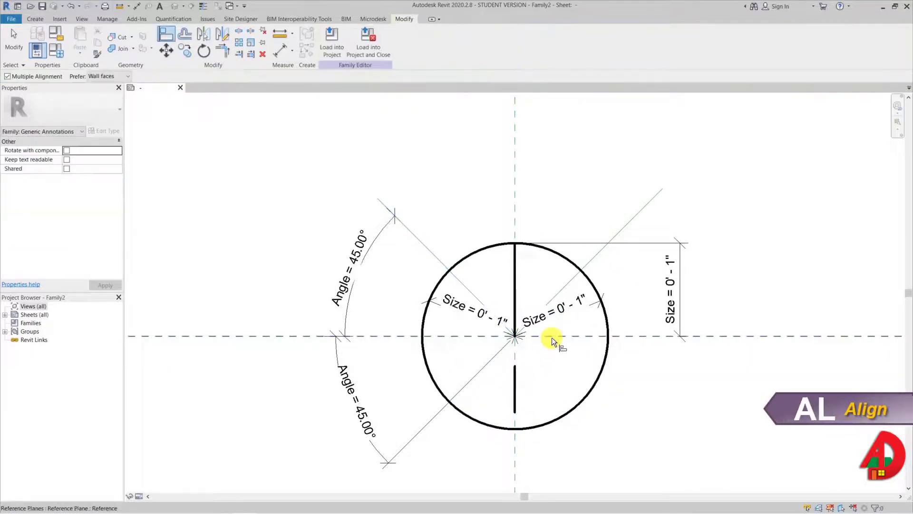
{"action": "left_click", "coordinate": [515, 364]}
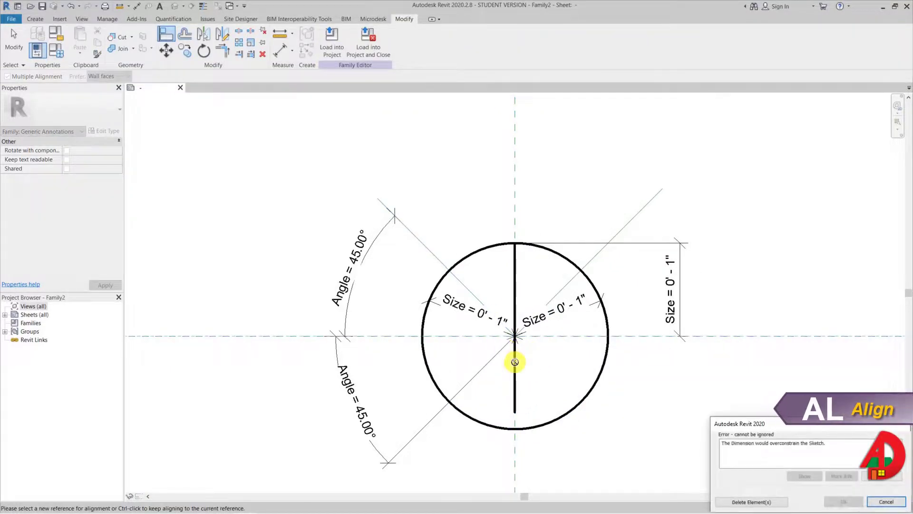
{"action": "key", "text": "Escape"}
{"action": "key", "text": "Escape"}
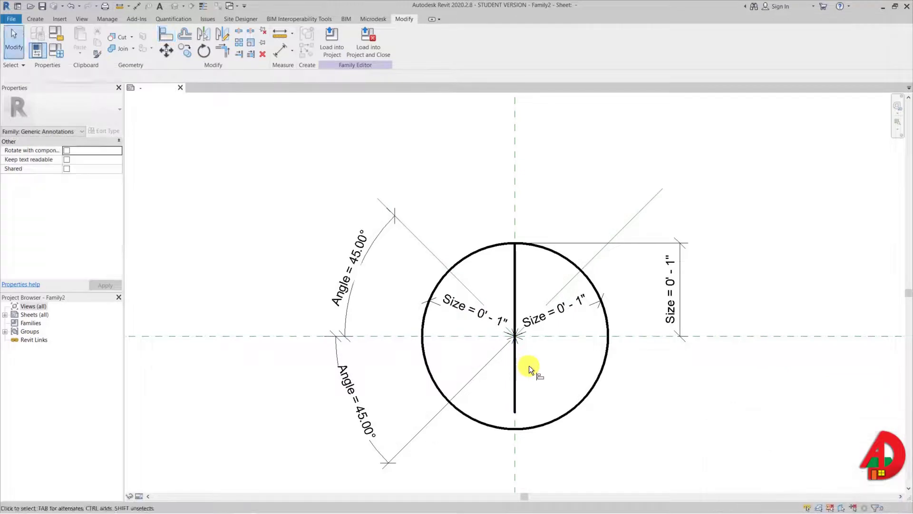
Dimension the lower vertical line from the horizontal reference plane to its lower end and label it with the Size parameter
{"action": "left_click", "coordinate": [517, 366]}
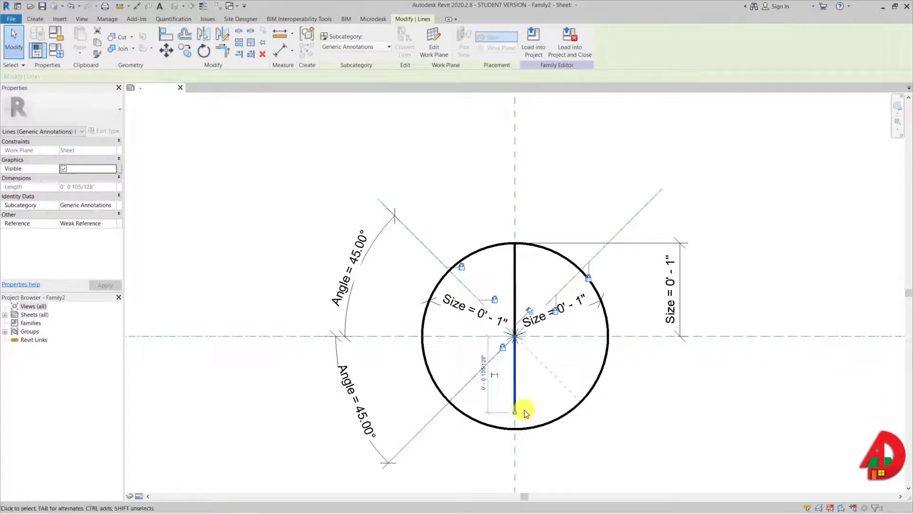
{"action": "key", "text": "d"}
{"action": "key", "text": "i"}
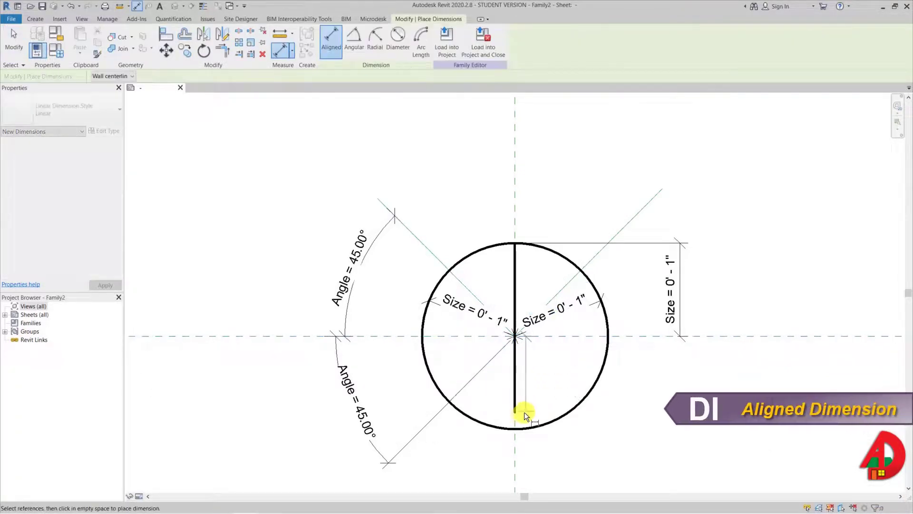
{"action": "left_click", "coordinate": [516, 411]}
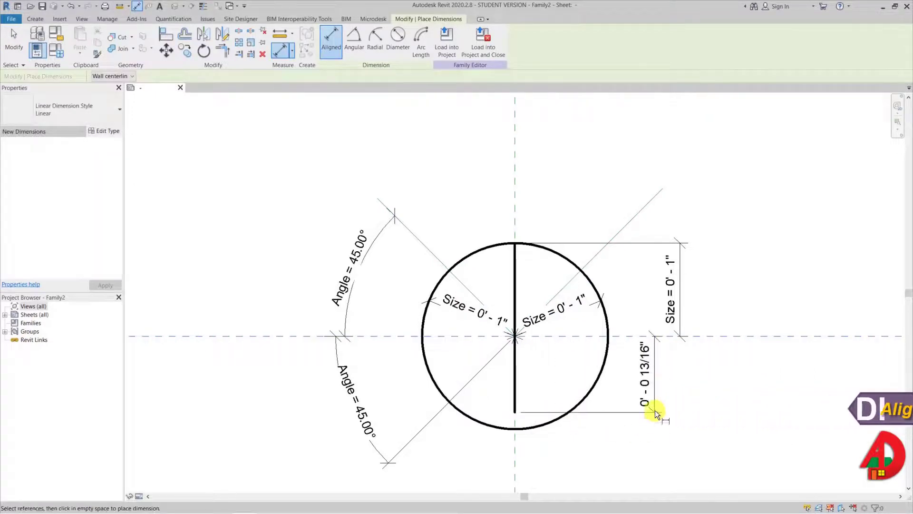
{"action": "left_click", "coordinate": [655, 418]}
{"action": "key", "text": "Escape"}
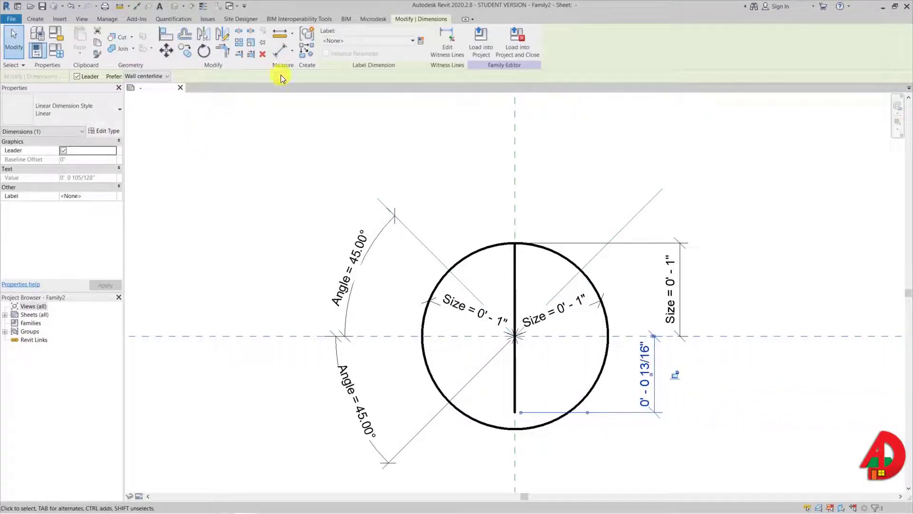
{"action": "left_click", "coordinate": [350, 41]}
{"action": "left_click", "coordinate": [348, 71]}
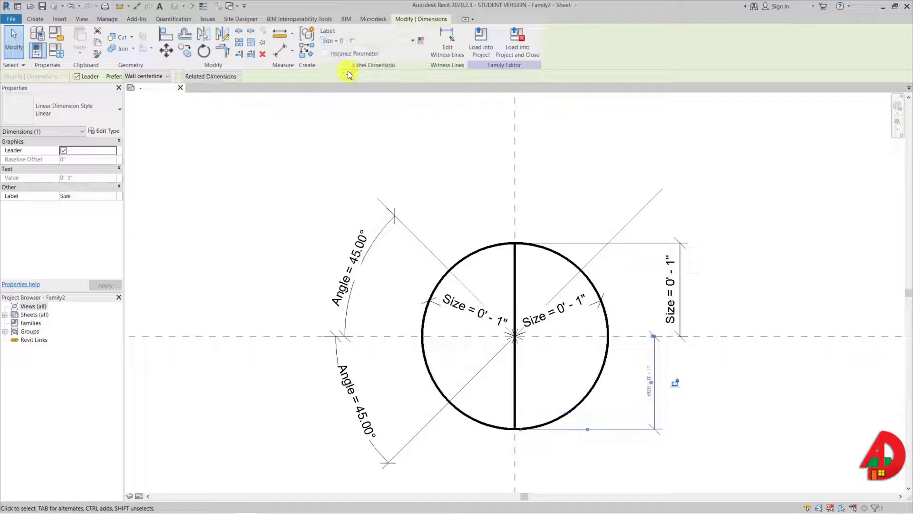
Set the Size parameter to 0' 1 1/4" in the family types, apply it and accept the values
{"action": "left_click", "coordinate": [56, 49]}
{"action": "left_click", "coordinate": [163, 154]}
{"action": "type", "text": "0"}
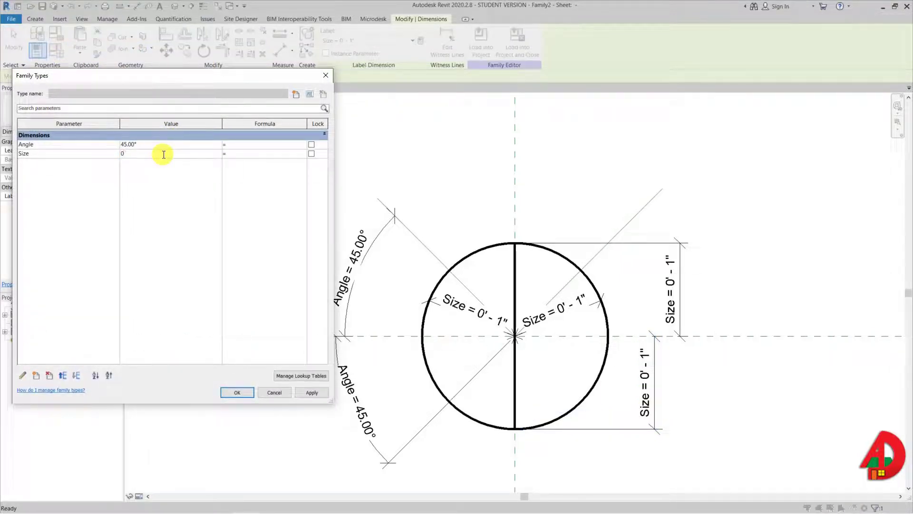
{"action": "type", "text": " 1 1/4\""}
{"action": "left_click", "coordinate": [312, 393]}
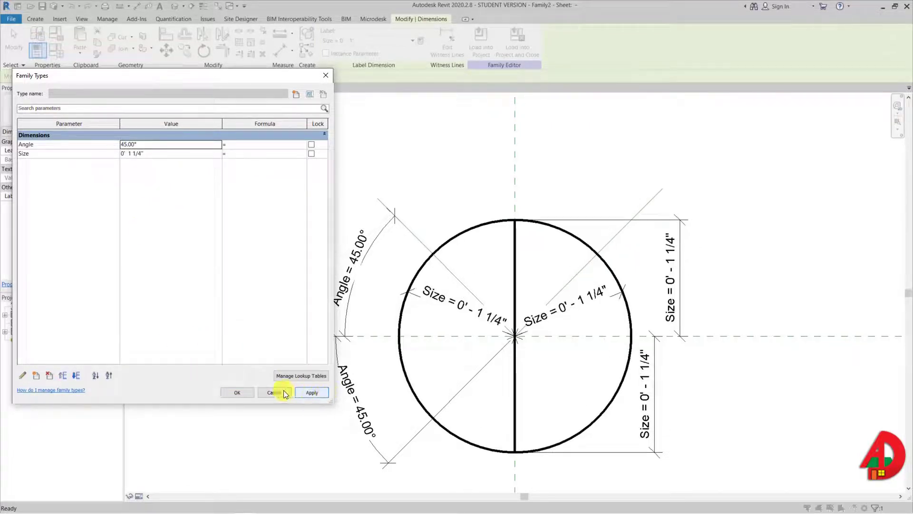
{"action": "left_click", "coordinate": [240, 393]}
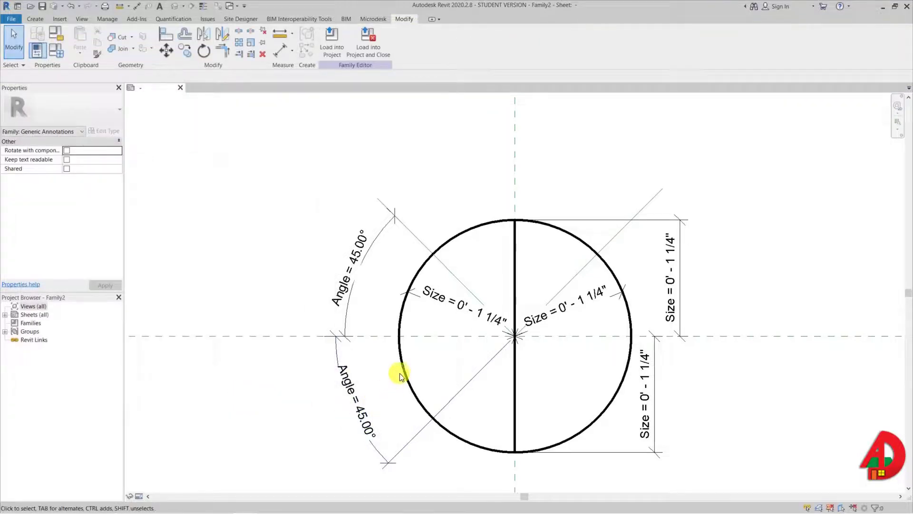
Associate the bottom arc's Visible property with a new family type parameter named ArchB
{"action": "left_click", "coordinate": [404, 372]}
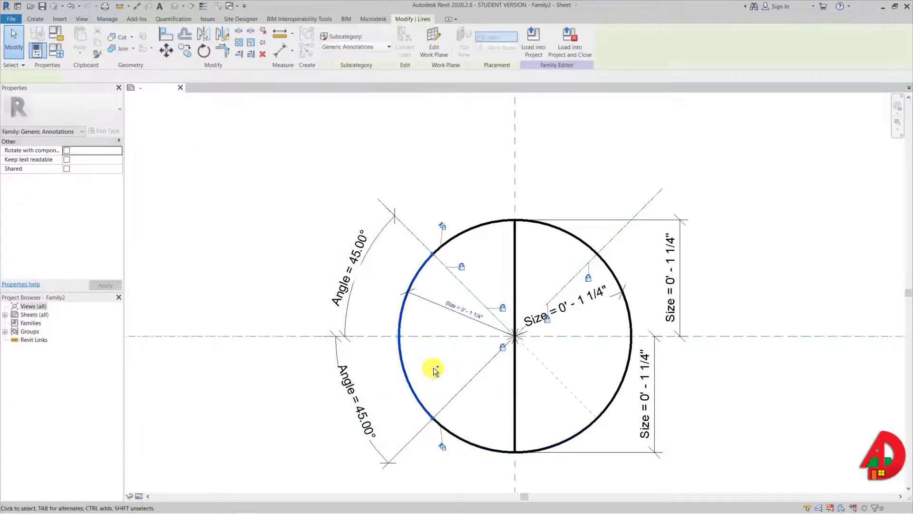
{"action": "left_click", "coordinate": [631, 353], "text": "ctrl"}
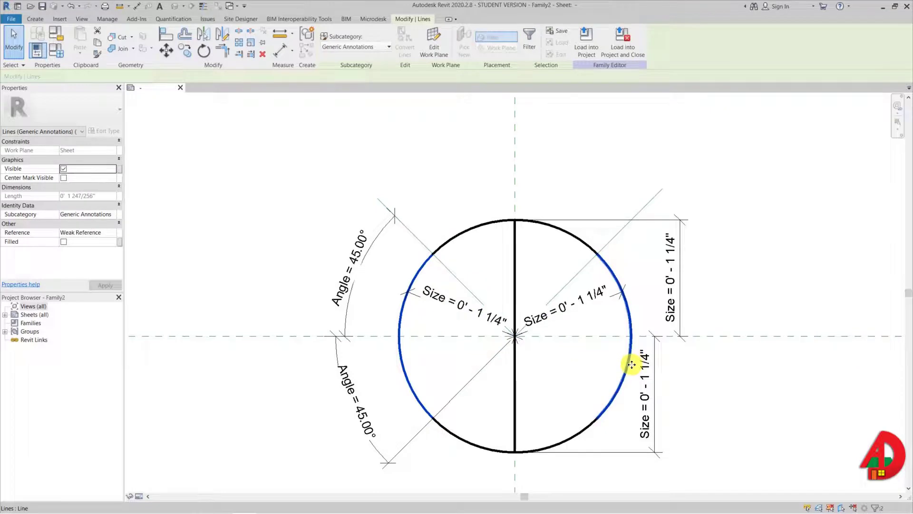
{"action": "left_click", "coordinate": [556, 447]}
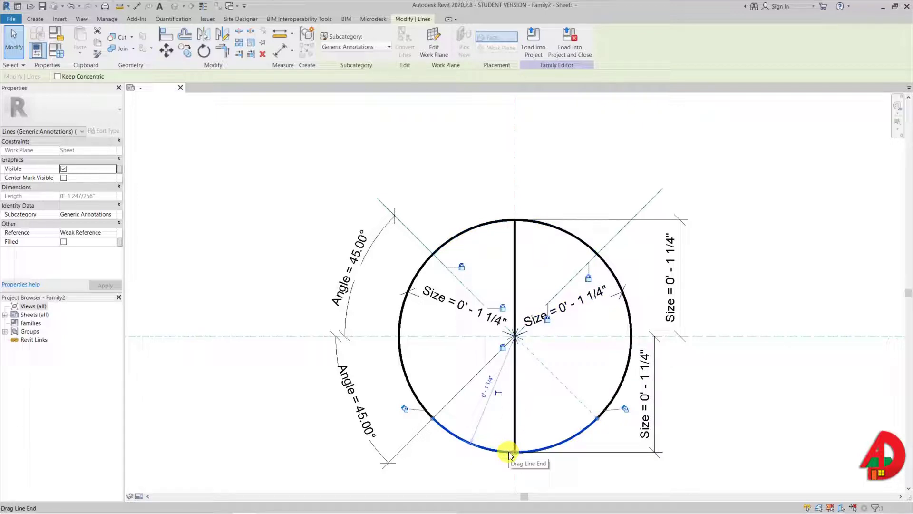
{"action": "left_click", "coordinate": [122, 169]}
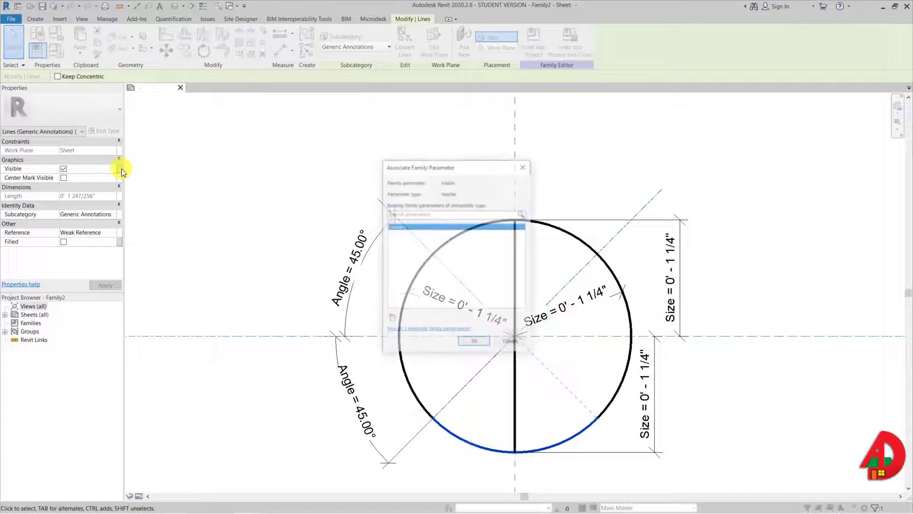
{"action": "left_click", "coordinate": [395, 321]}
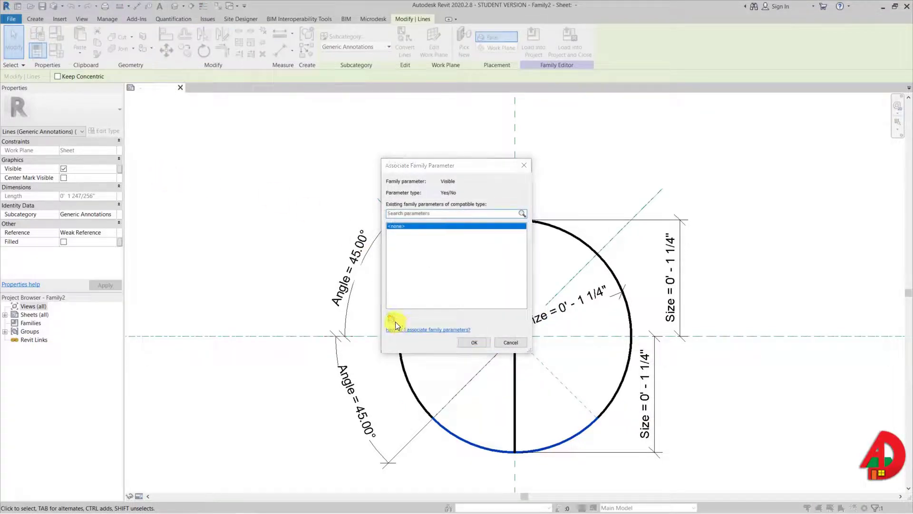
{"action": "type", "text": "Ar"}
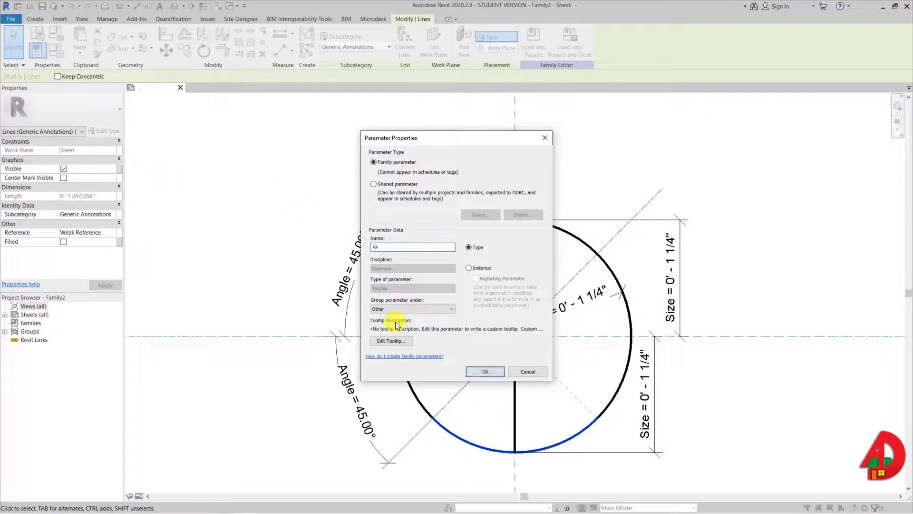
{"action": "type", "text": "chi"}
{"action": "left_click", "coordinate": [483, 369]}
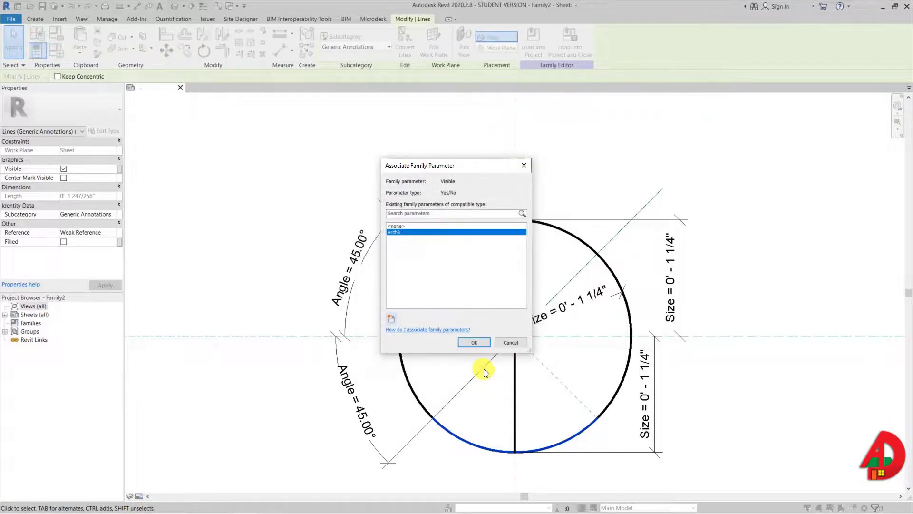
{"action": "left_click", "coordinate": [474, 343]}
Associate the top arc's Visible property with a new family type parameter named ArchT
{"action": "left_click", "coordinate": [535, 221]}
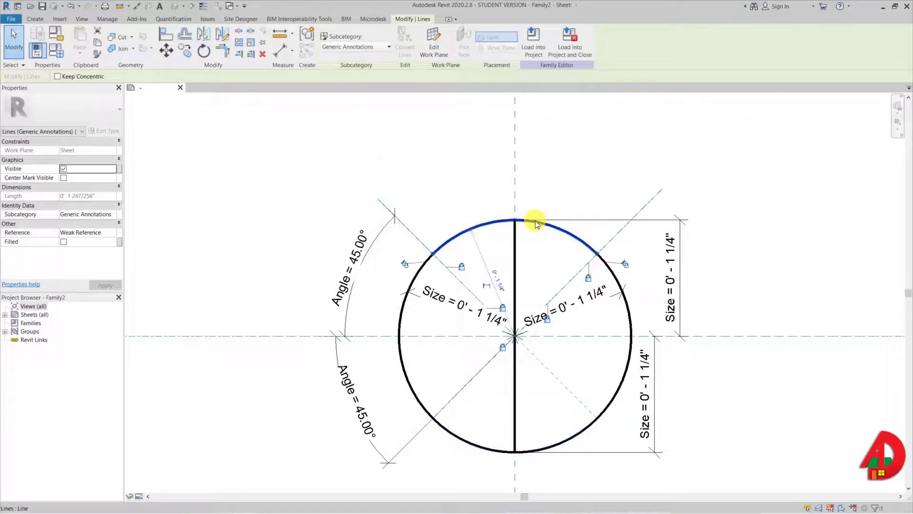
{"action": "left_click", "coordinate": [119, 169]}
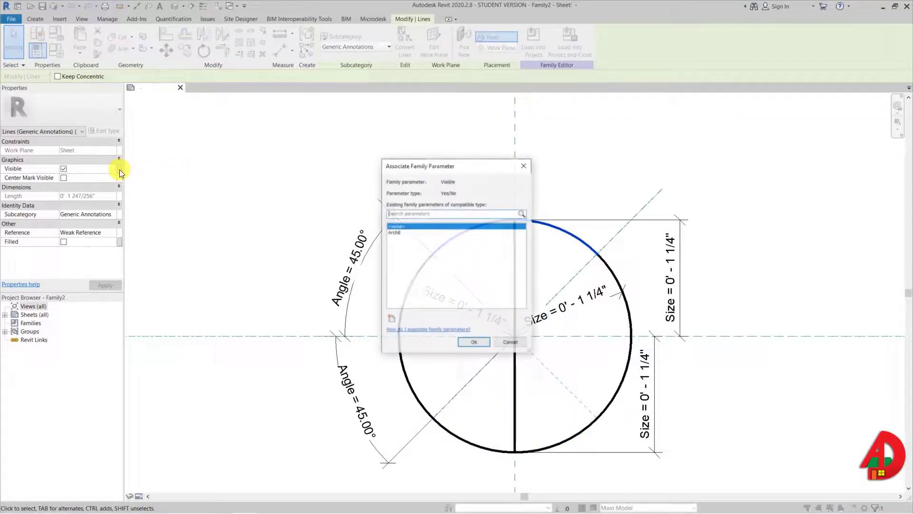
{"action": "left_click", "coordinate": [391, 315]}
{"action": "type", "text": "ARc"}
{"action": "key", "text": "BackSpace"}
{"action": "key", "text": "BackSpace"}
{"action": "type", "text": "rchit"}
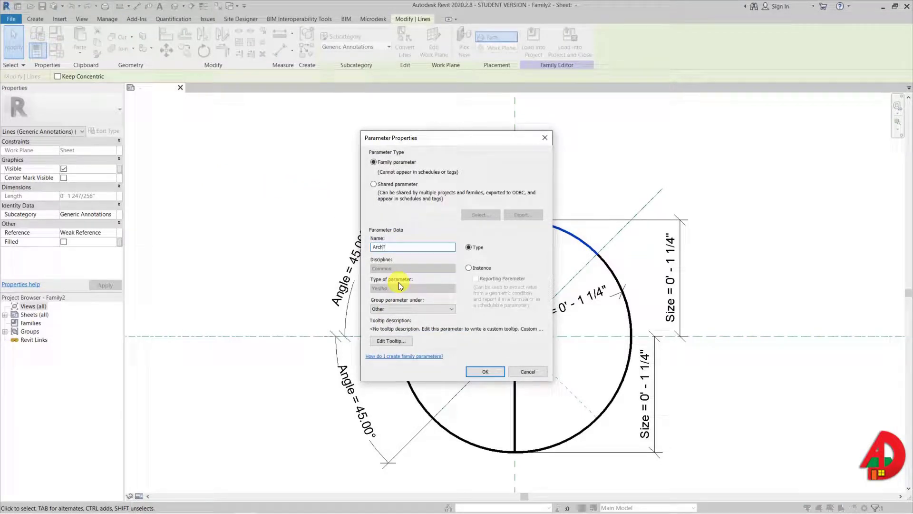
{"action": "left_click", "coordinate": [490, 372]}
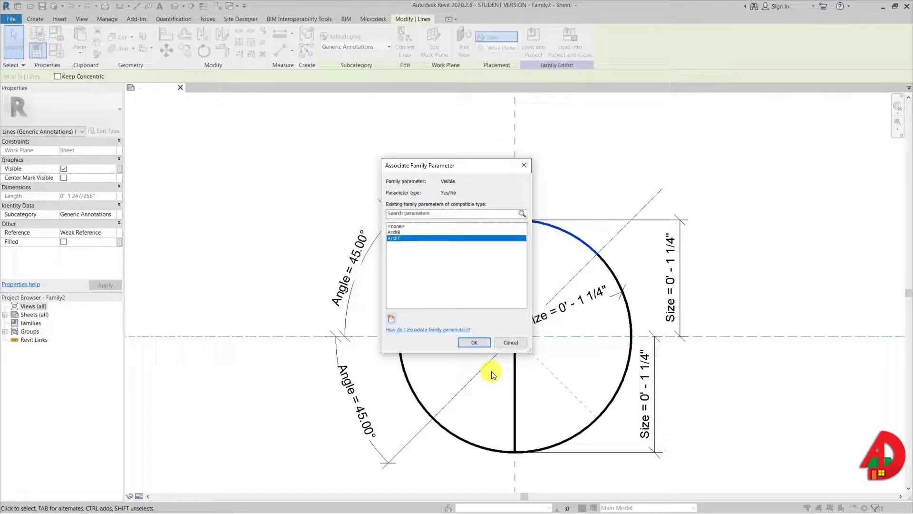
{"action": "left_click", "coordinate": [474, 342]}
Associate the lower vertical line's Visible property with a new family type parameter named LineB
{"action": "left_click", "coordinate": [515, 381]}
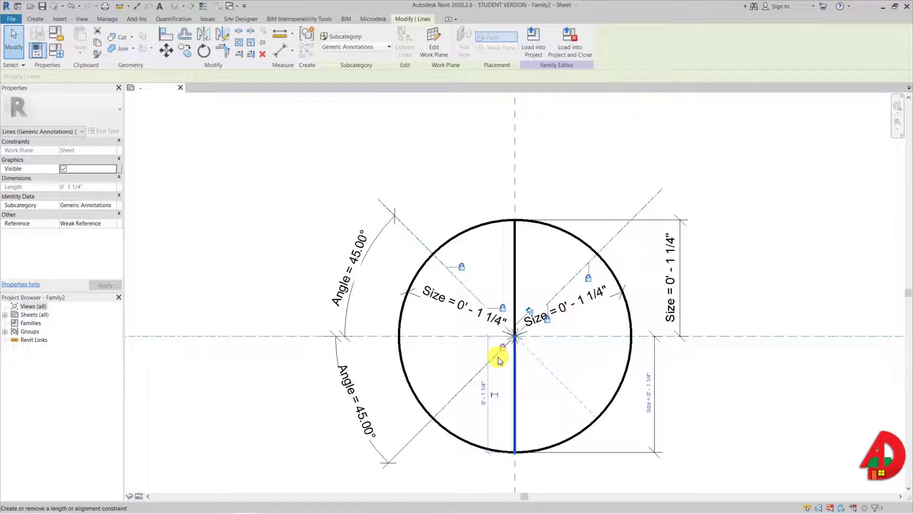
{"action": "left_click", "coordinate": [121, 170]}
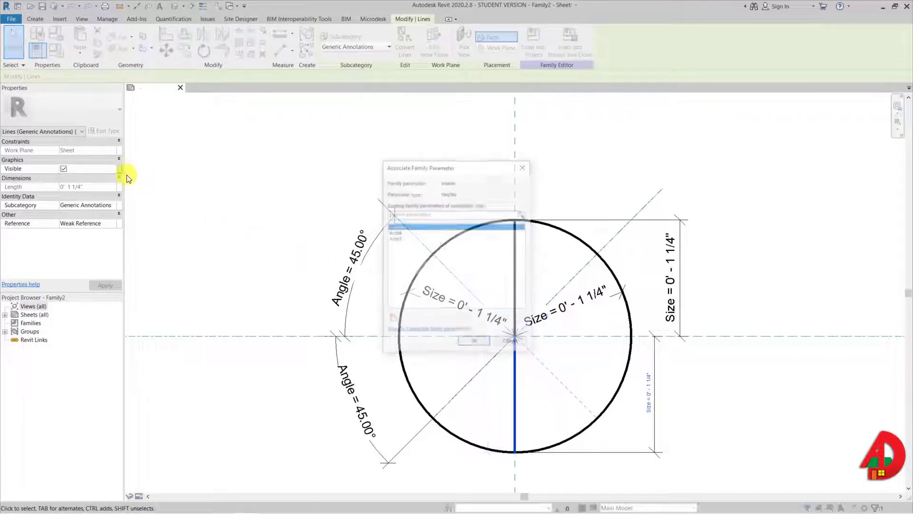
{"action": "left_click", "coordinate": [388, 316]}
{"action": "type", "text": "Line"}
{"action": "type", "text": "B"}
{"action": "left_click", "coordinate": [495, 371]}
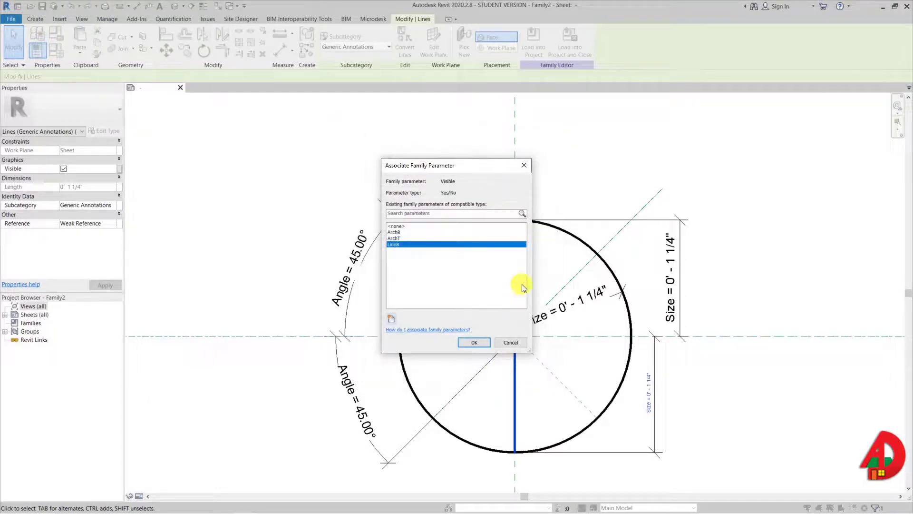
{"action": "left_click", "coordinate": [475, 339]}
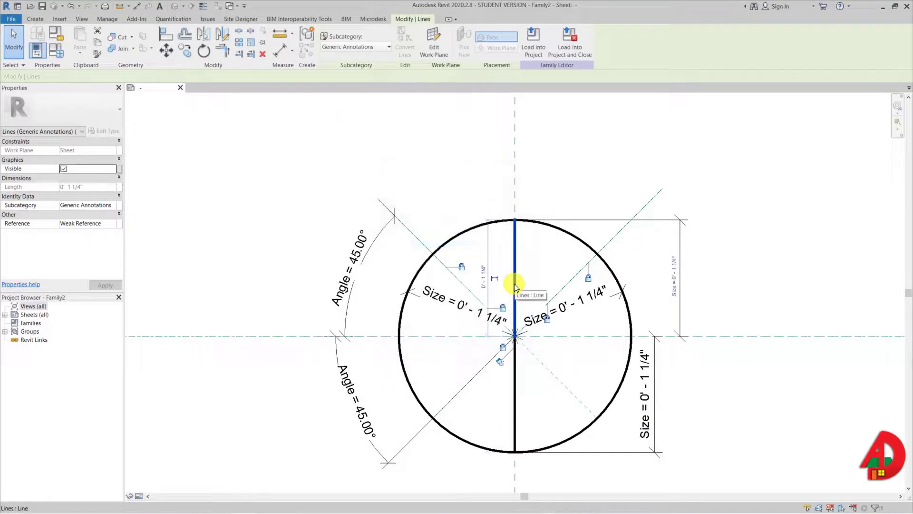
Associate the upper vertical line's Visible property with a new family type parameter named LineT
{"action": "left_click", "coordinate": [119, 168]}
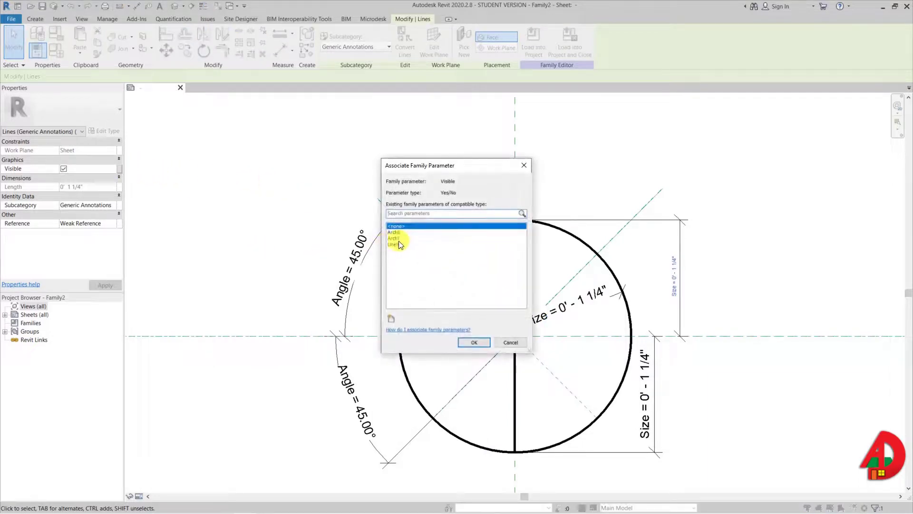
{"action": "left_click", "coordinate": [393, 318]}
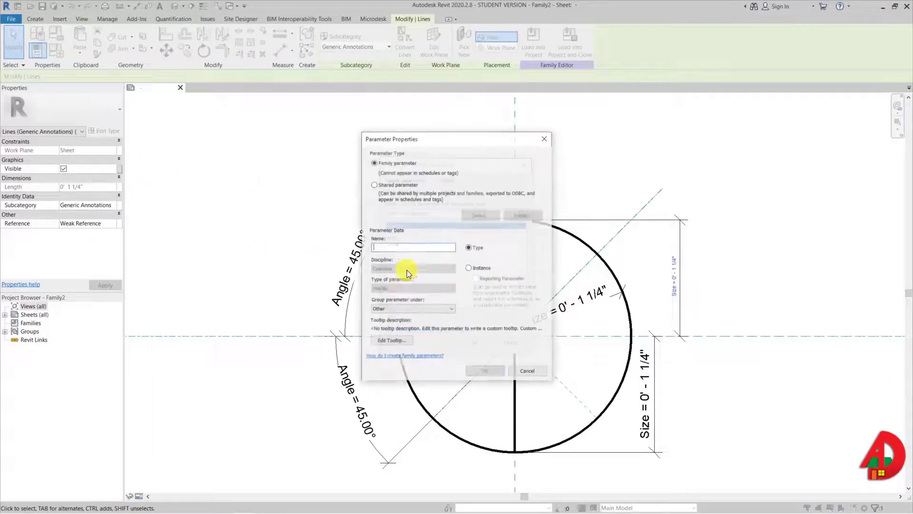
{"action": "type", "text": "Line"}
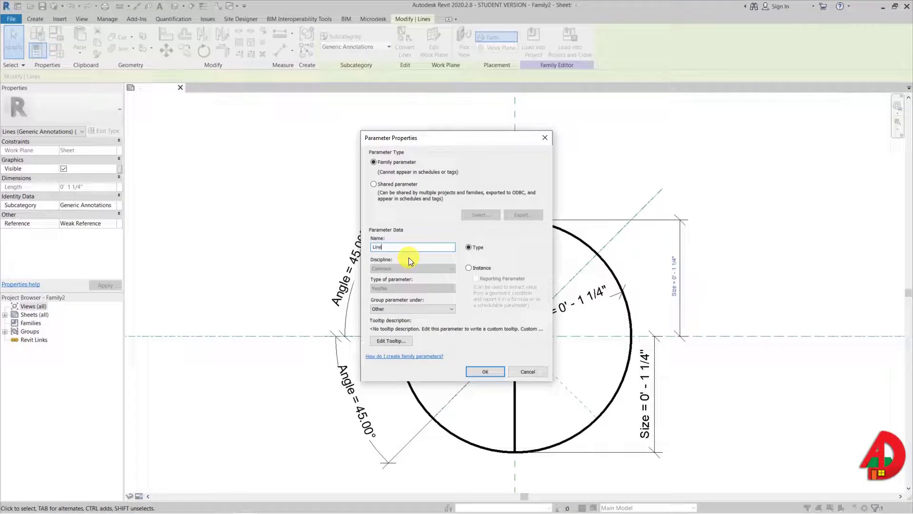
{"action": "left_click", "coordinate": [497, 368]}
{"action": "left_click", "coordinate": [478, 342]}
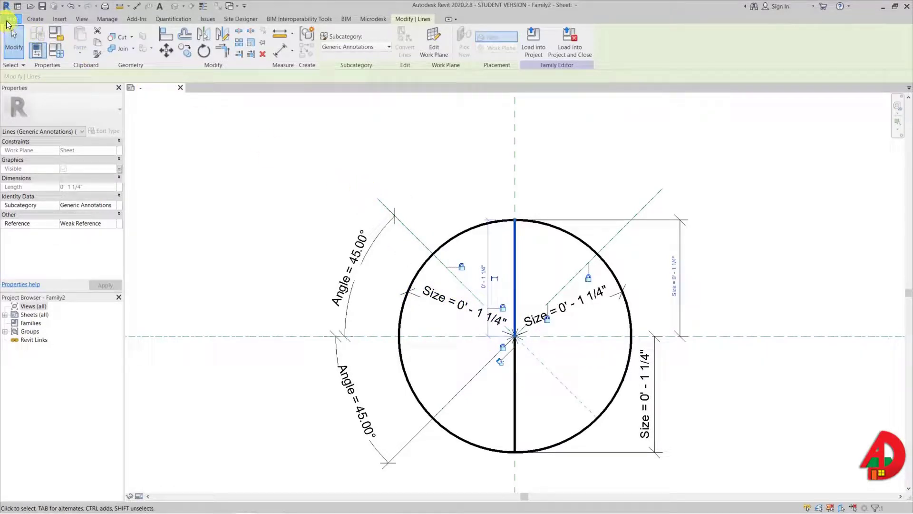
Save the family in the Documents folder under the name Riser Symbol
{"action": "left_click", "coordinate": [7, 20]}
{"action": "mouse_move", "coordinate": [42, 141]}
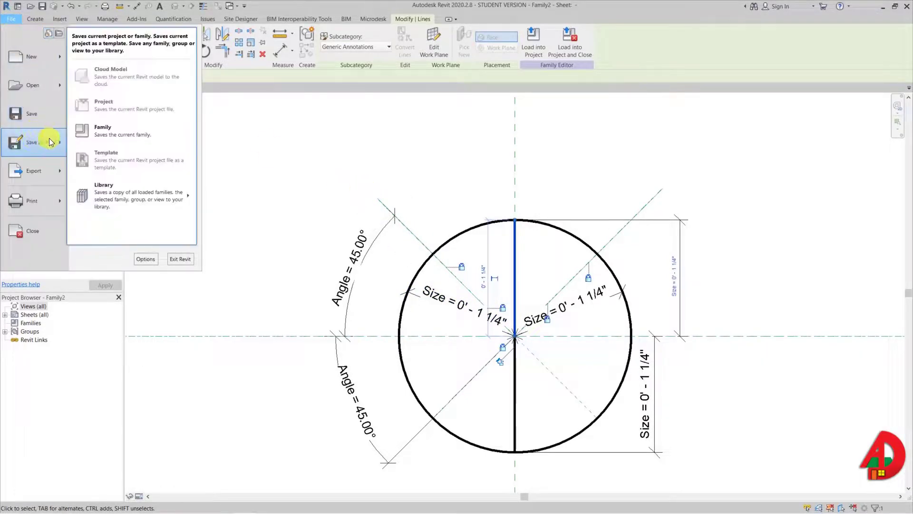
{"action": "left_click", "coordinate": [90, 136]}
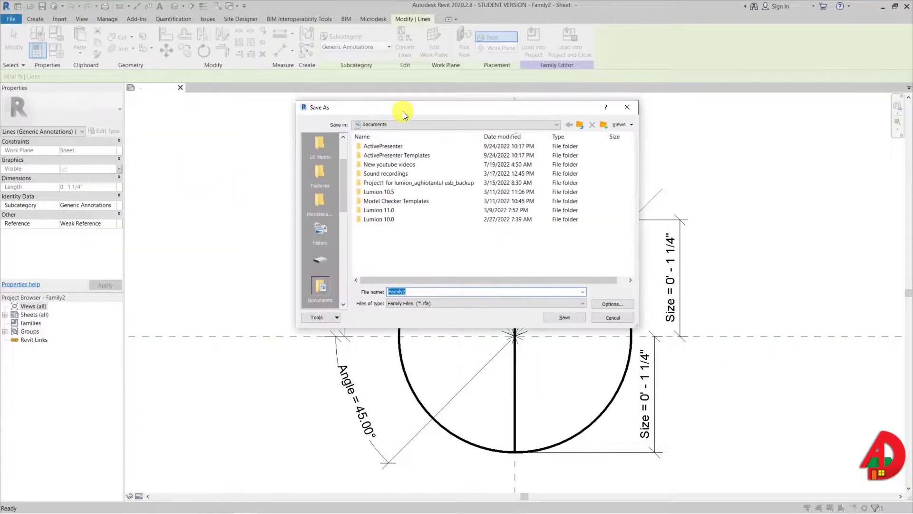
{"action": "left_click_drag", "start_coordinate": [414, 292], "coordinate": [381, 294]}
{"action": "type", "text": "Riser Symbol"}
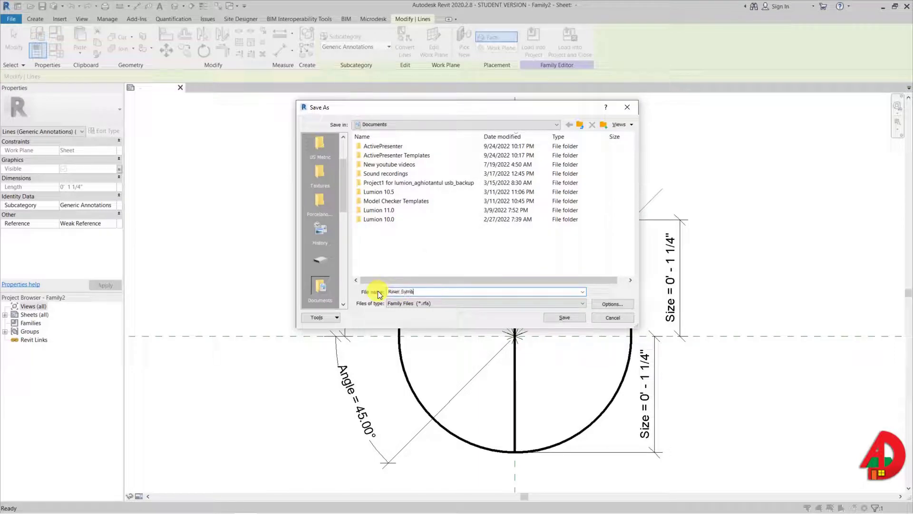
{"action": "left_click", "coordinate": [554, 316]}
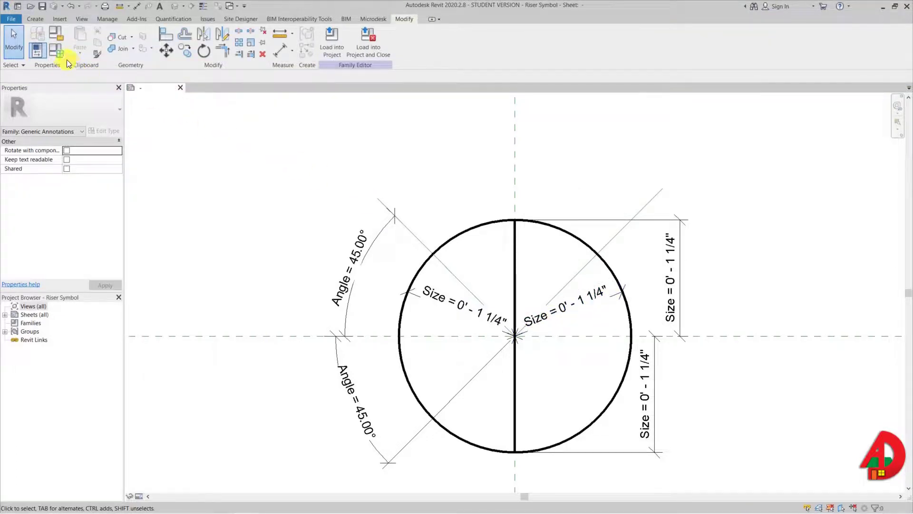
Create a new family type named RISER in the family types
{"action": "left_click", "coordinate": [57, 50]}
{"action": "left_click_drag", "start_coordinate": [131, 71], "coordinate": [175, 98]}
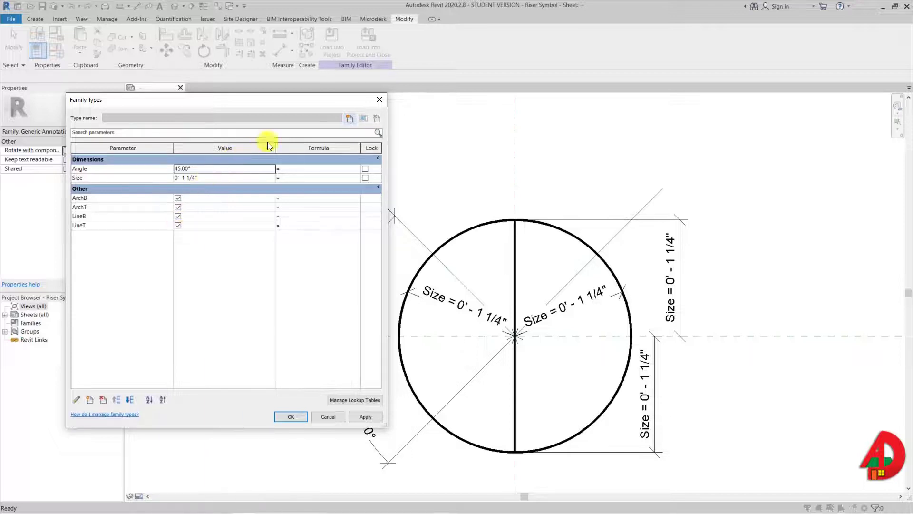
{"action": "left_click", "coordinate": [350, 118]}
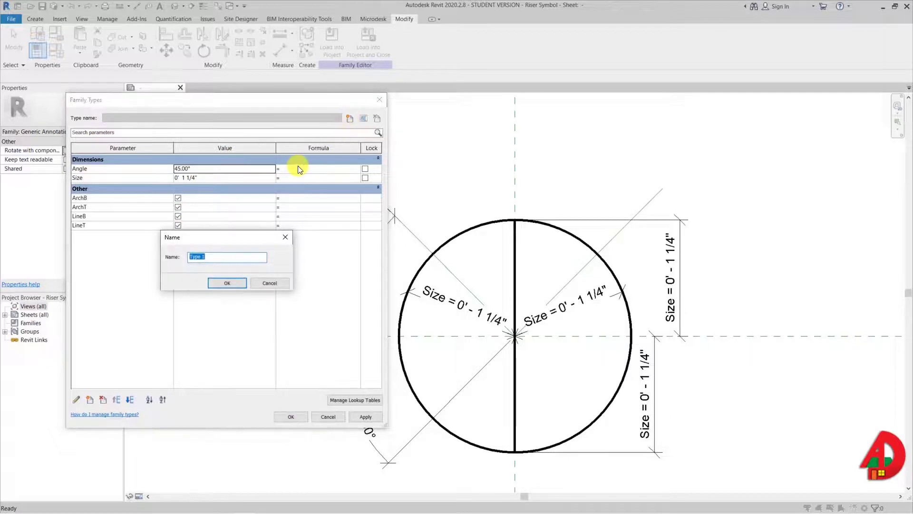
{"action": "type", "text": "Ri"}
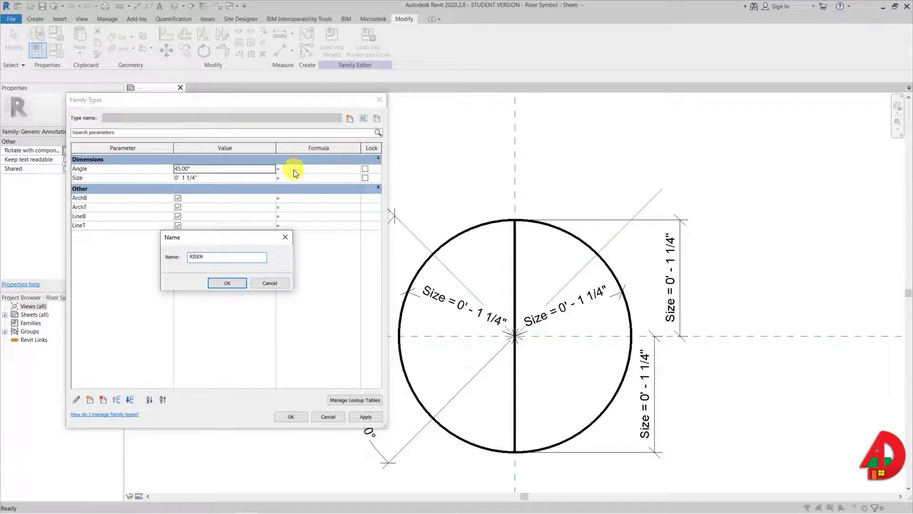
{"action": "left_click", "coordinate": [222, 282]}
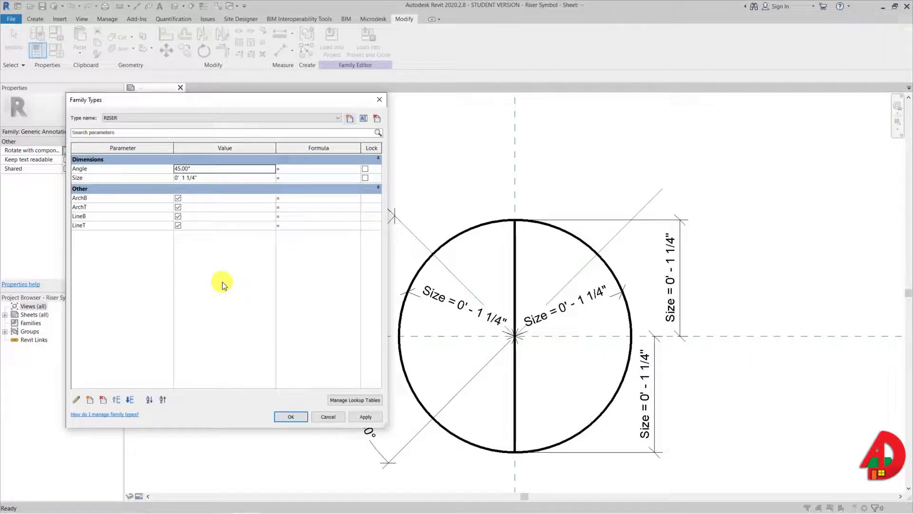
Turn off LineB and LineT for the RISER type and apply the values
{"action": "left_click", "coordinate": [178, 216]}
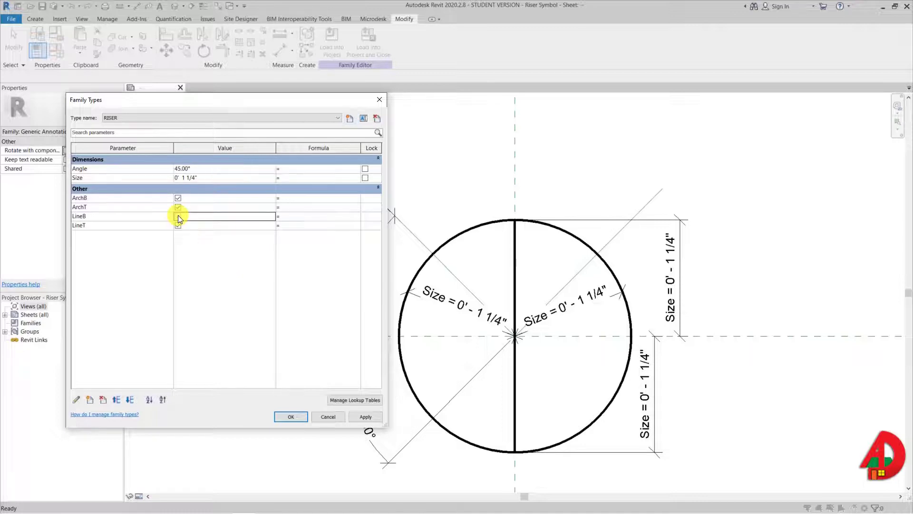
{"action": "left_click", "coordinate": [178, 226]}
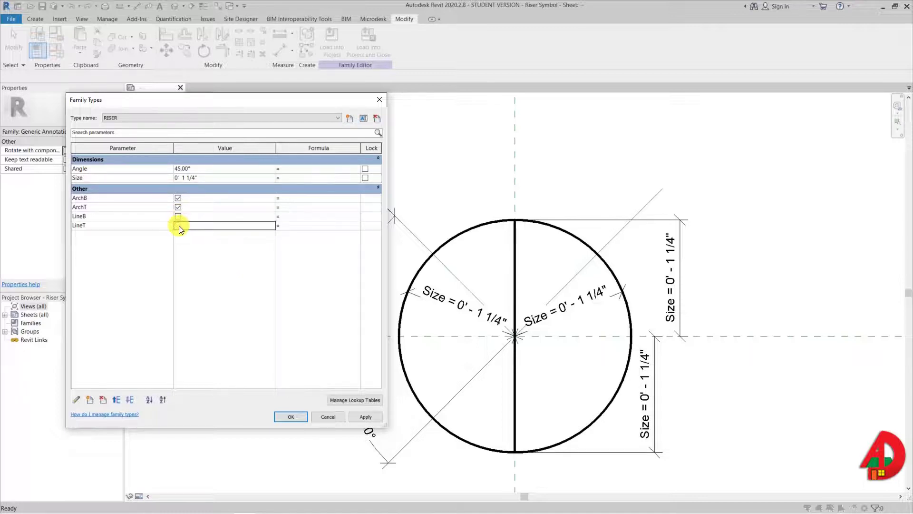
{"action": "left_click", "coordinate": [366, 415]}
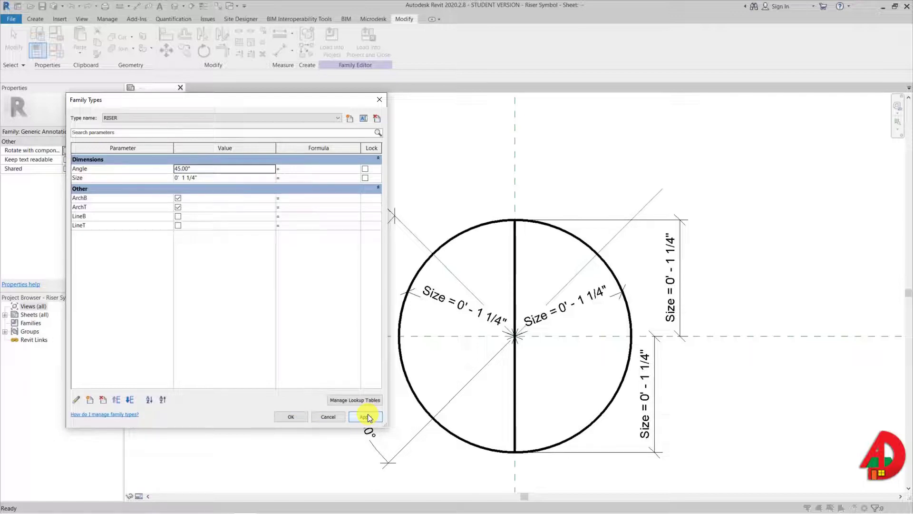
Create a second family type named UP/DN with ArchT turned off and LineT turned on
{"action": "left_click", "coordinate": [349, 118]}
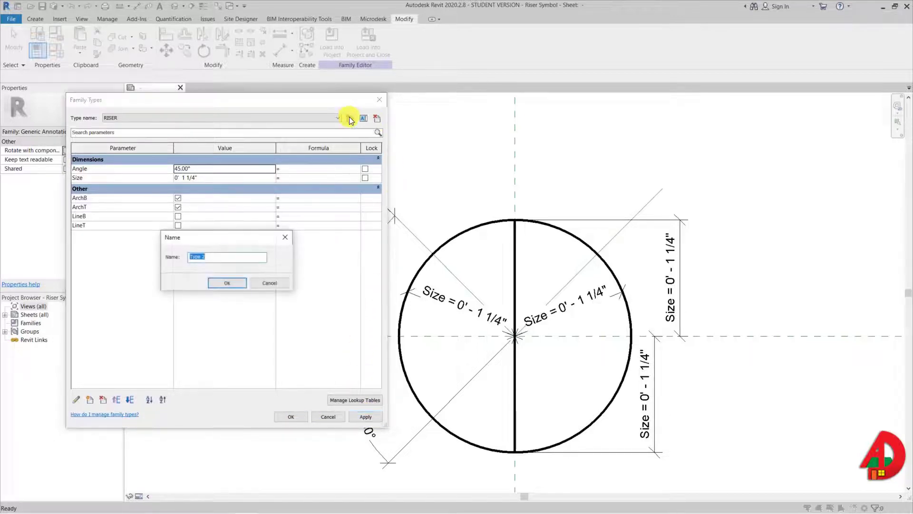
{"action": "type", "text": "UP/DN"}
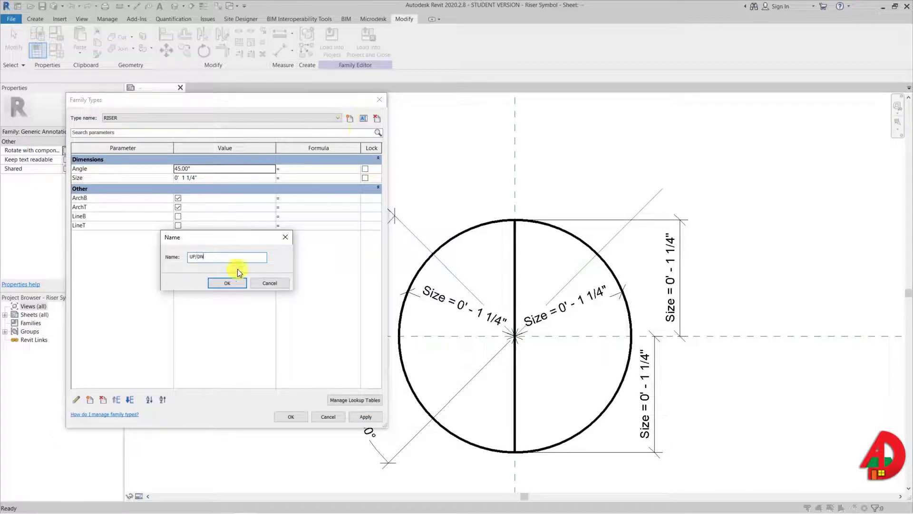
{"action": "left_click", "coordinate": [230, 283]}
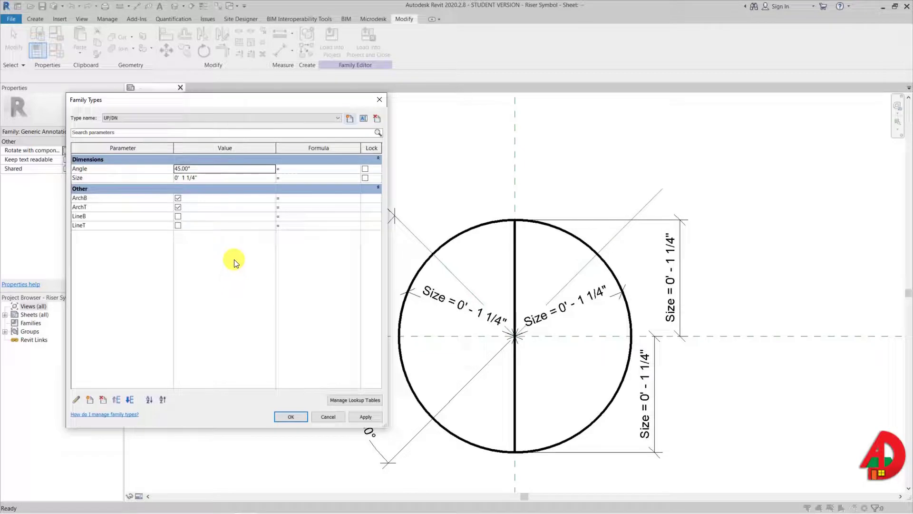
{"action": "left_click", "coordinate": [178, 207]}
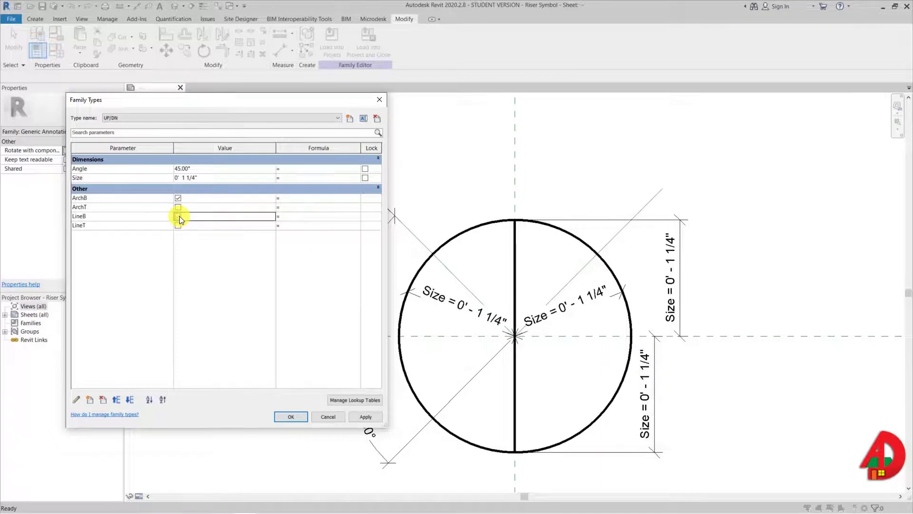
{"action": "left_click", "coordinate": [179, 225]}
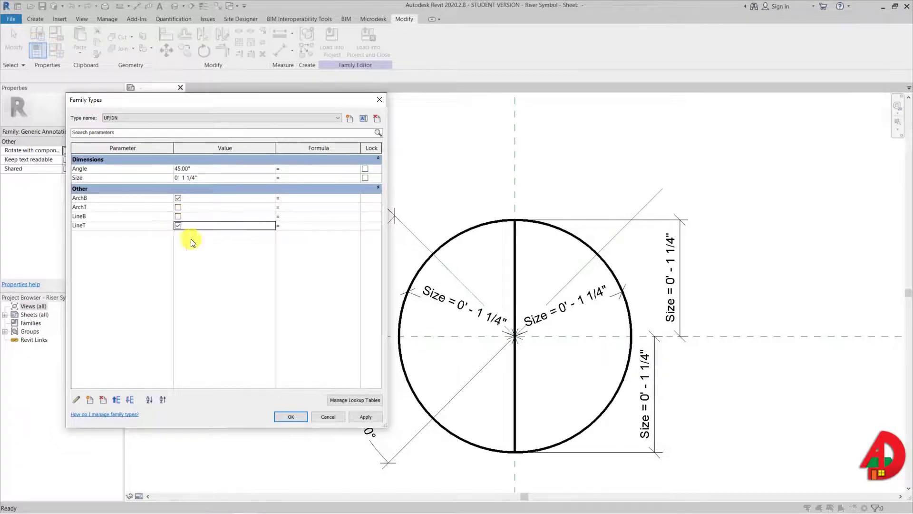
Confirm the UP/DN type settings and create a third family type named JUNCTION
{"action": "left_click", "coordinate": [295, 416]}
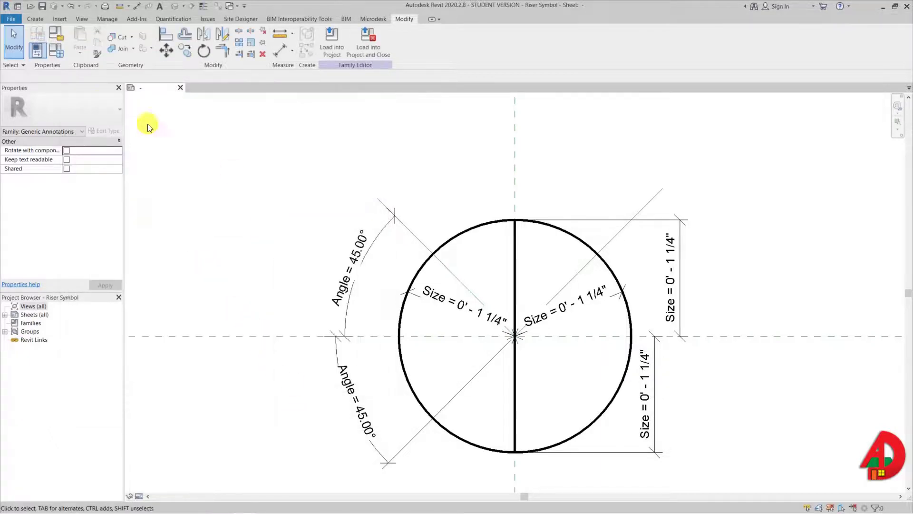
{"action": "left_click", "coordinate": [57, 52]}
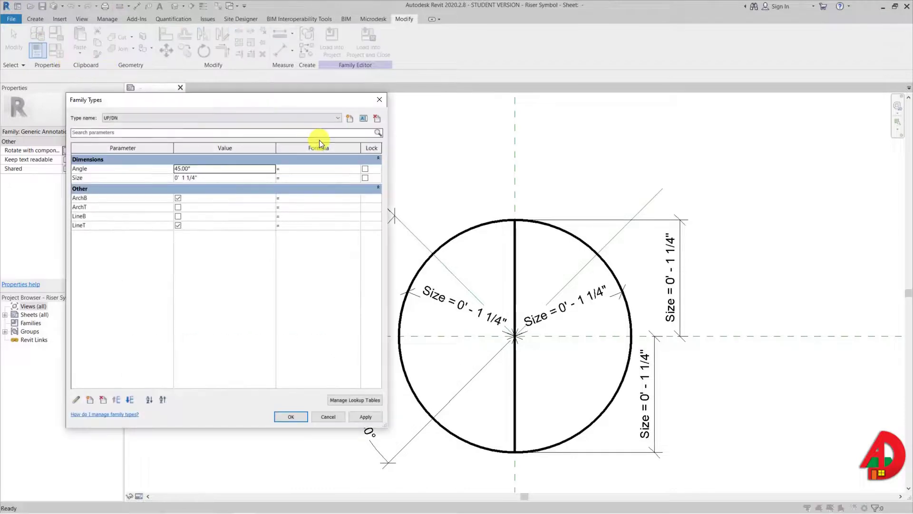
{"action": "left_click", "coordinate": [351, 119]}
{"action": "type", "text": "JU"}
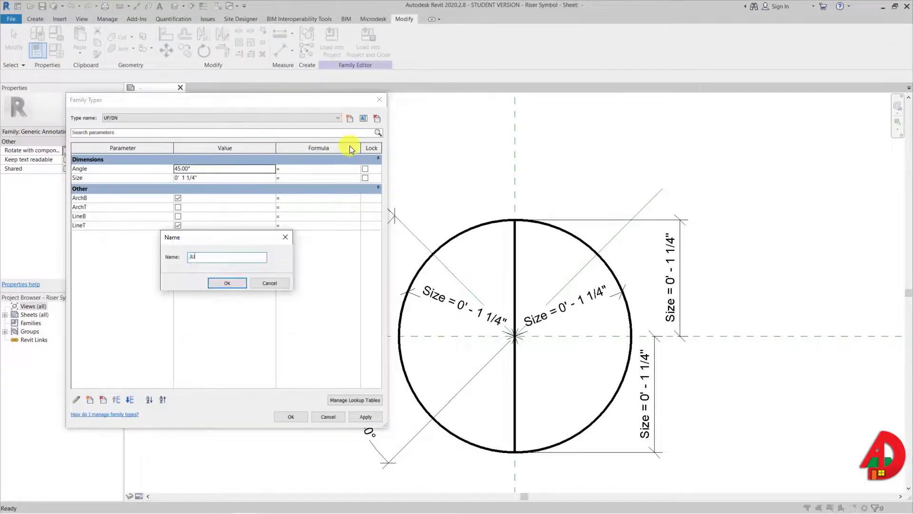
{"action": "type", "text": "NCTION"}
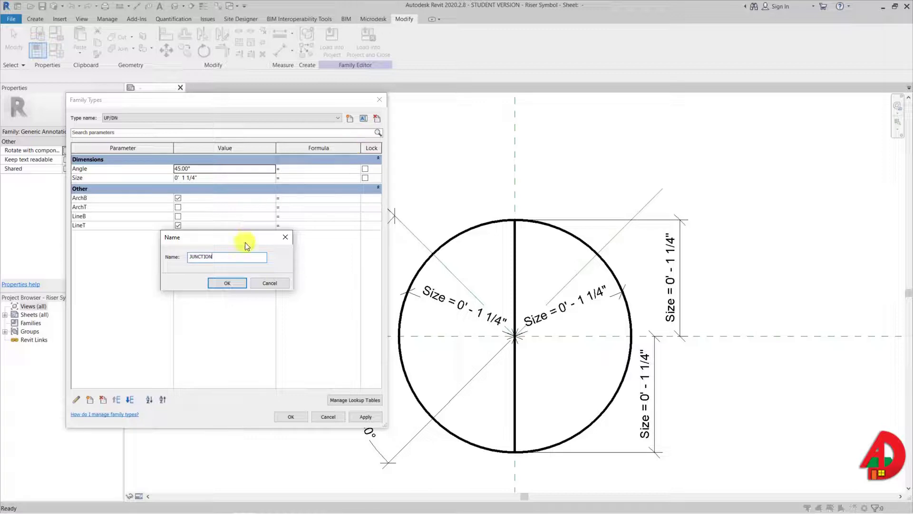
{"action": "left_click", "coordinate": [227, 283]}
Turn off ArchB and turn on LineB for the JUNCTION type, and apply the values
{"action": "left_click", "coordinate": [177, 198]}
{"action": "left_click", "coordinate": [178, 215]}
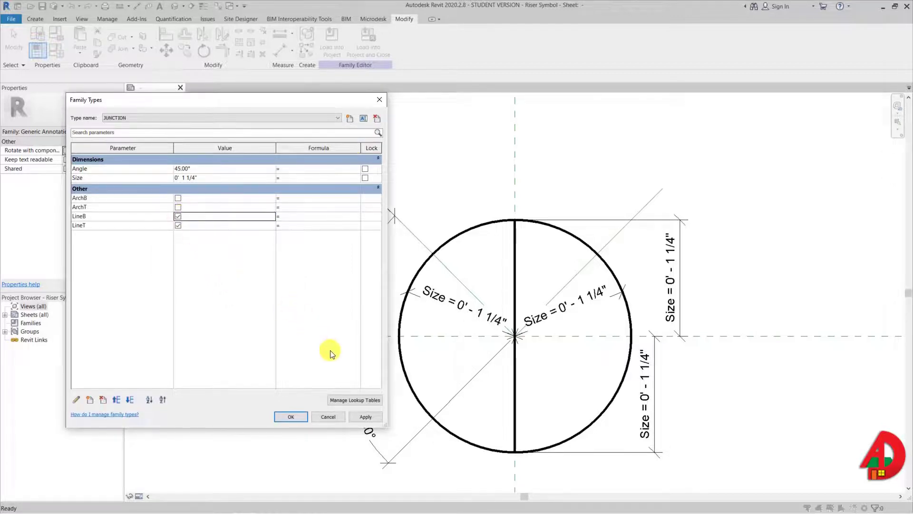
{"action": "left_click", "coordinate": [360, 415]}
{"action": "left_click", "coordinate": [293, 416]}
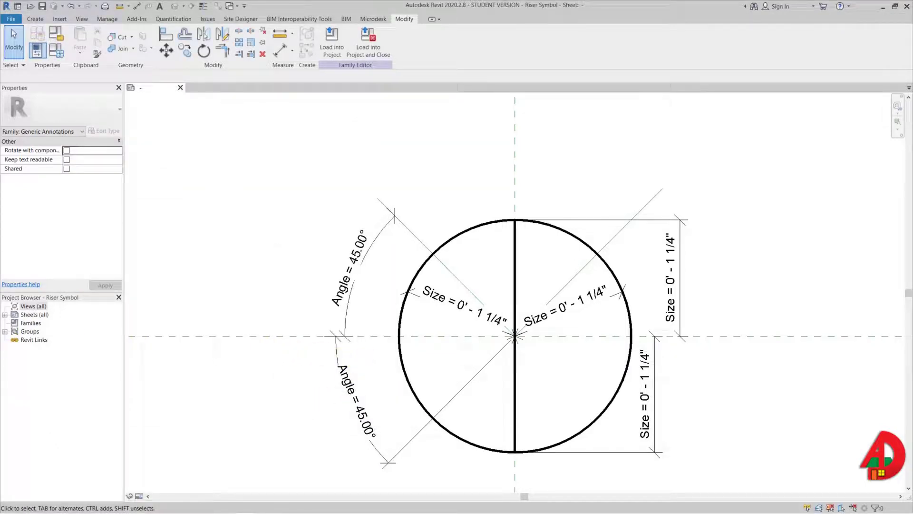
Add a subcategory named UP/DN ANNOTATION under Generic Annotations in the family's object styles
{"action": "key", "text": "v"}
{"action": "key", "text": "g"}
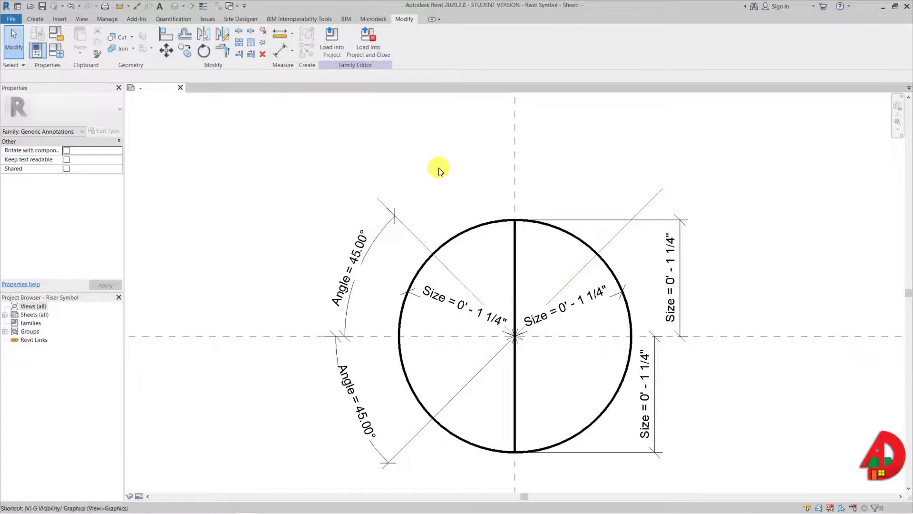
{"action": "left_click", "coordinate": [464, 316]}
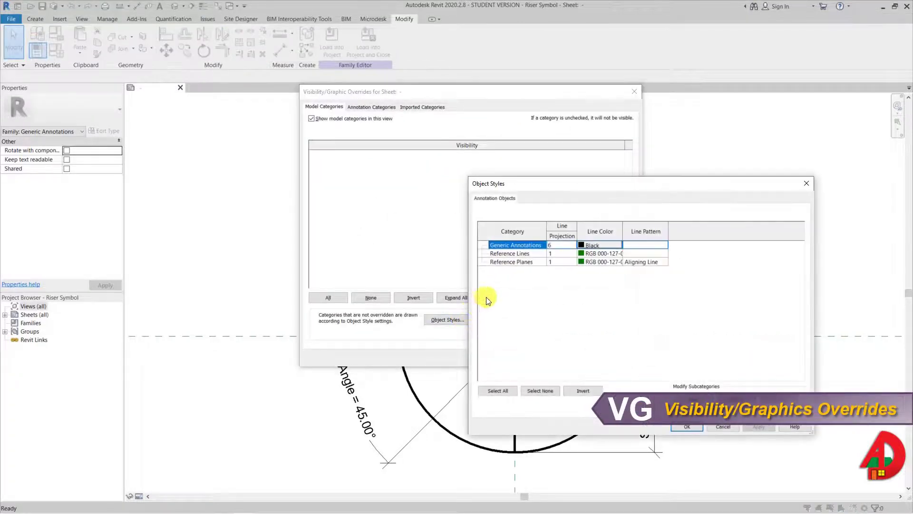
{"action": "left_click", "coordinate": [694, 399]}
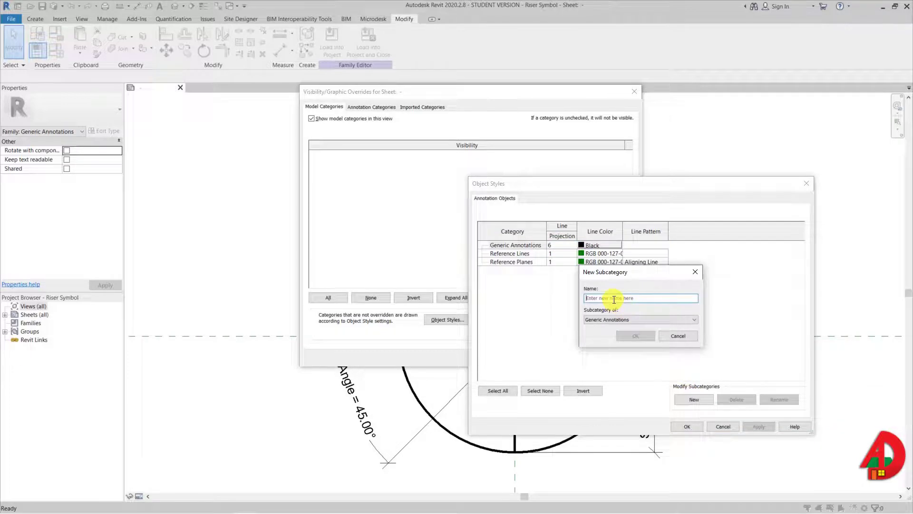
{"action": "type", "text": "UP/DN ANNOTATION"}
{"action": "left_click", "coordinate": [649, 336]}
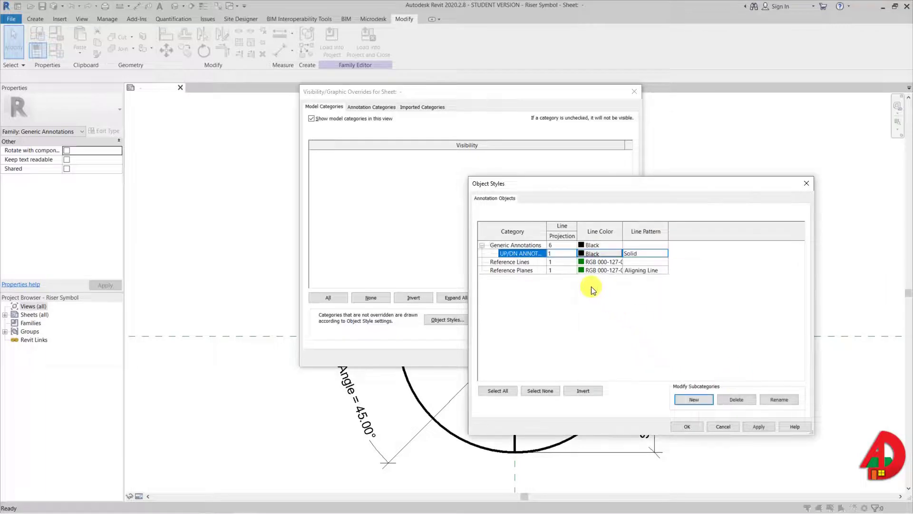
{"action": "left_click", "coordinate": [687, 427]}
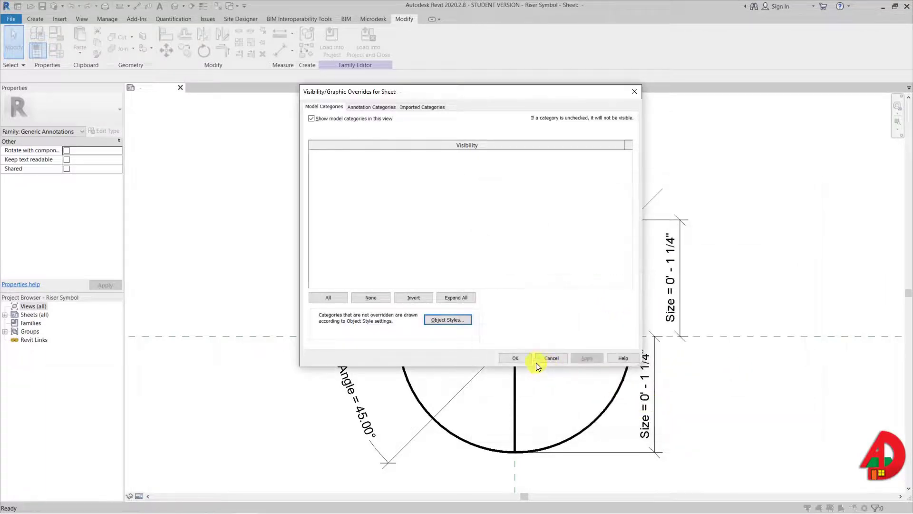
{"action": "left_click", "coordinate": [525, 358]}
Assign the two vertical lines and all four circle arcs to the UP/DN ANNOTATION subcategory
{"action": "left_click", "coordinate": [516, 385]}
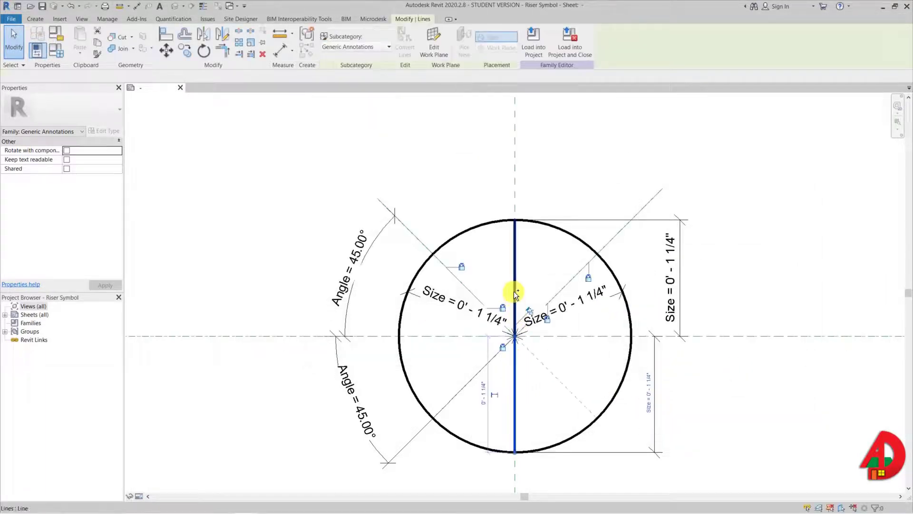
{"action": "left_click", "coordinate": [475, 230], "text": "ctrl"}
{"action": "left_click", "coordinate": [420, 273], "text": "ctrl"}
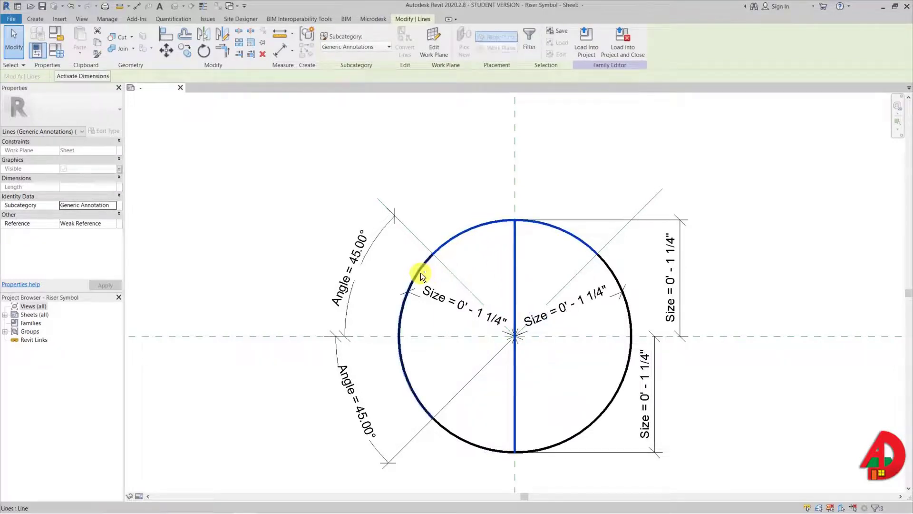
{"action": "left_click", "coordinate": [482, 449], "text": "ctrl"}
{"action": "left_click", "coordinate": [609, 401], "text": "ctrl"}
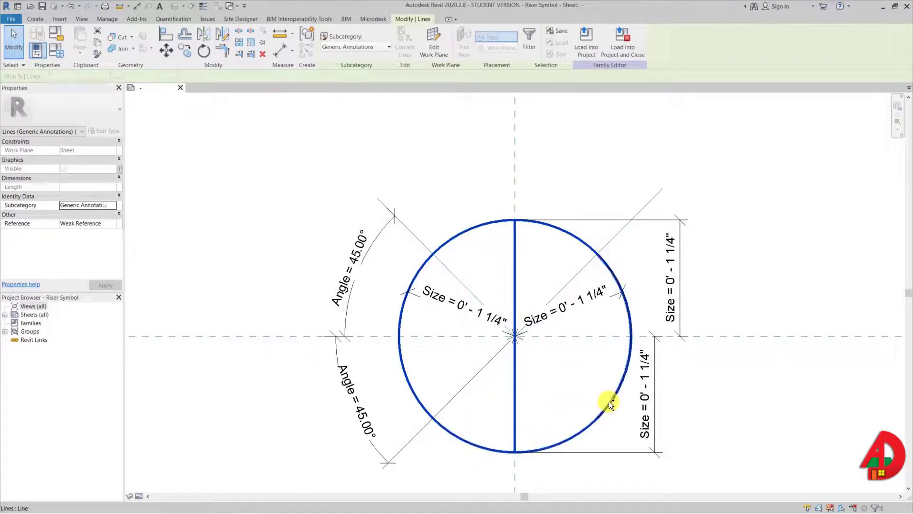
{"action": "left_click", "coordinate": [615, 278], "text": "ctrl"}
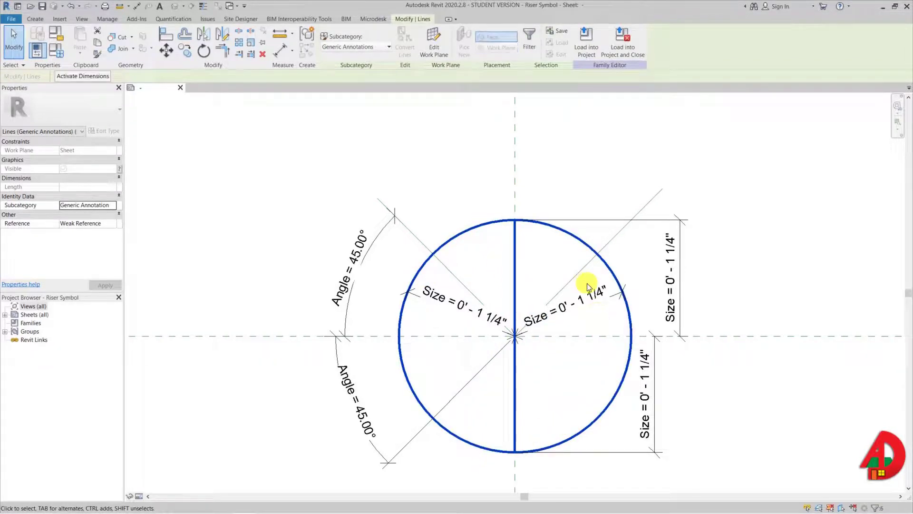
{"action": "left_click", "coordinate": [369, 43]}
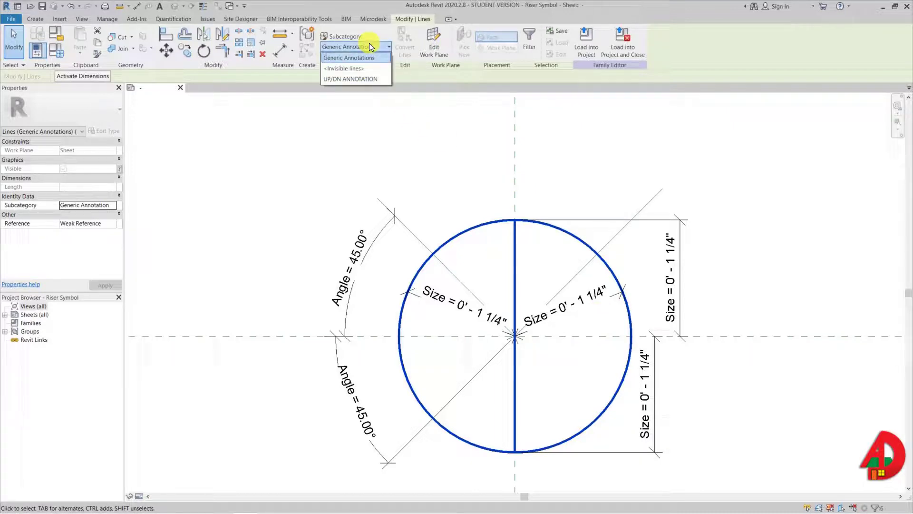
{"action": "left_click", "coordinate": [360, 78]}
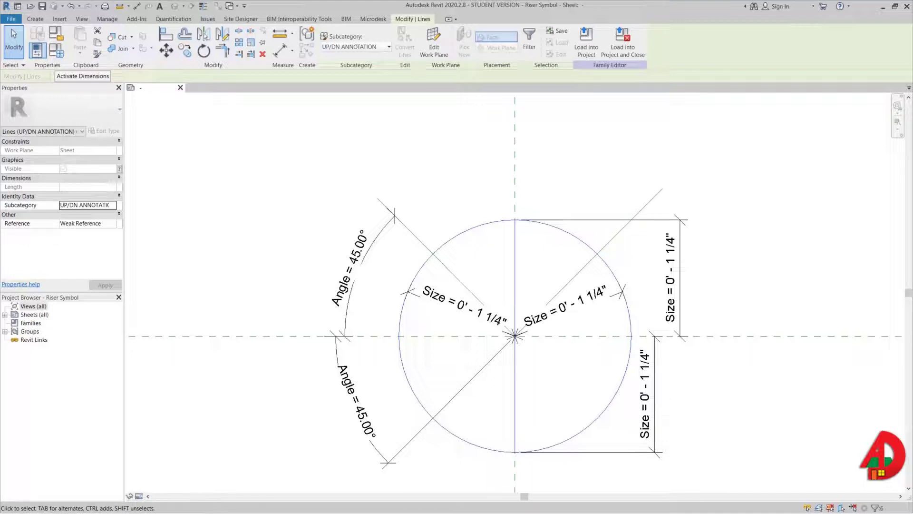
{"action": "left_click", "coordinate": [429, 151]}
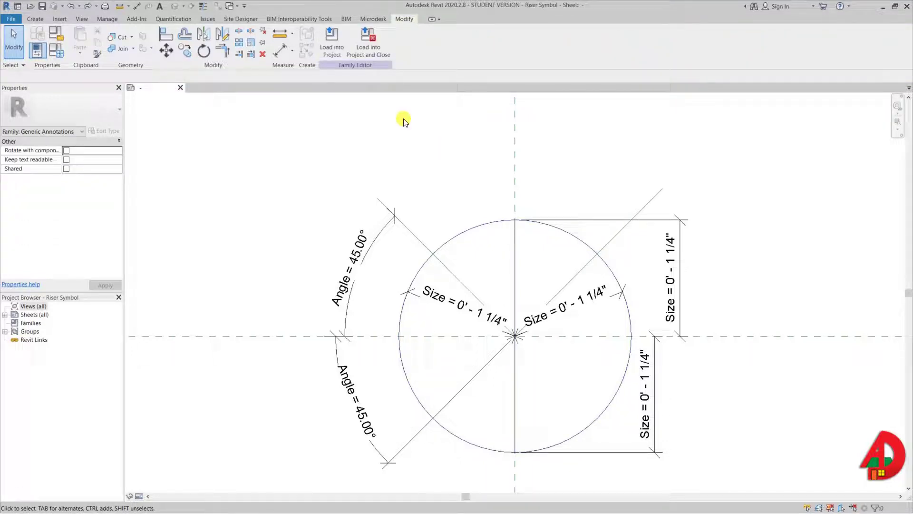
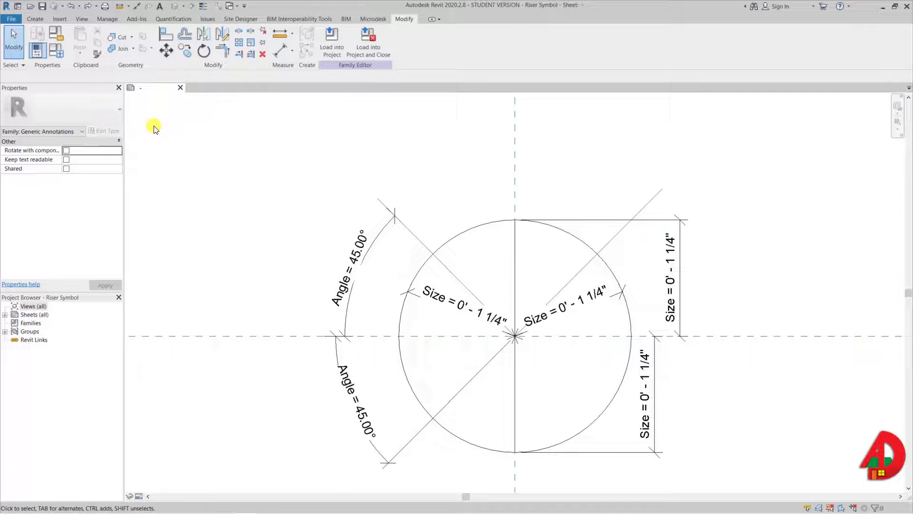
Create a new generic annotation family from the Annotations template folder and delete its default note text
{"action": "left_click", "coordinate": [12, 20]}
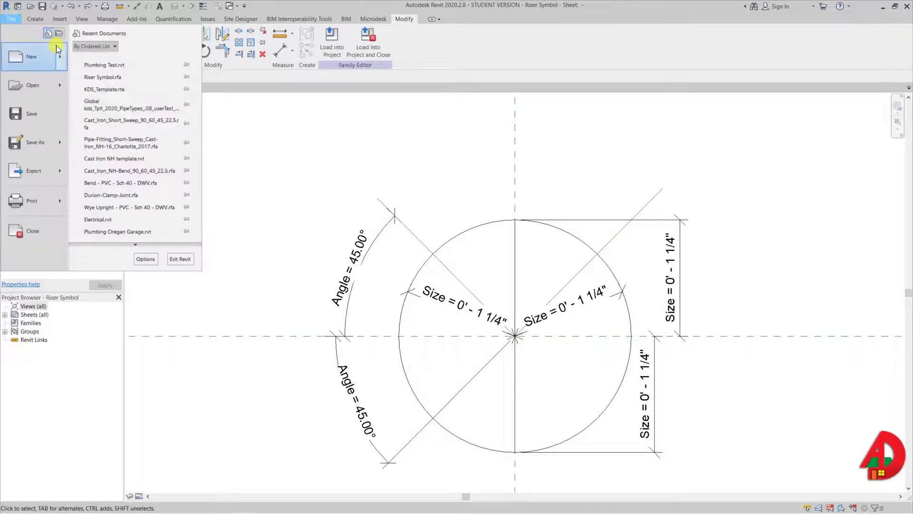
{"action": "mouse_move", "coordinate": [61, 56]}
{"action": "left_click", "coordinate": [103, 90]}
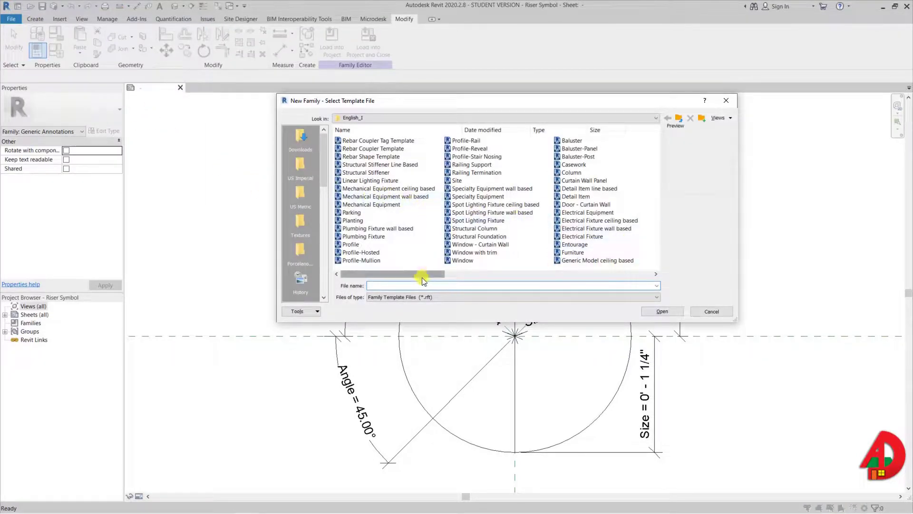
{"action": "left_click_drag", "start_coordinate": [424, 274], "coordinate": [635, 275]}
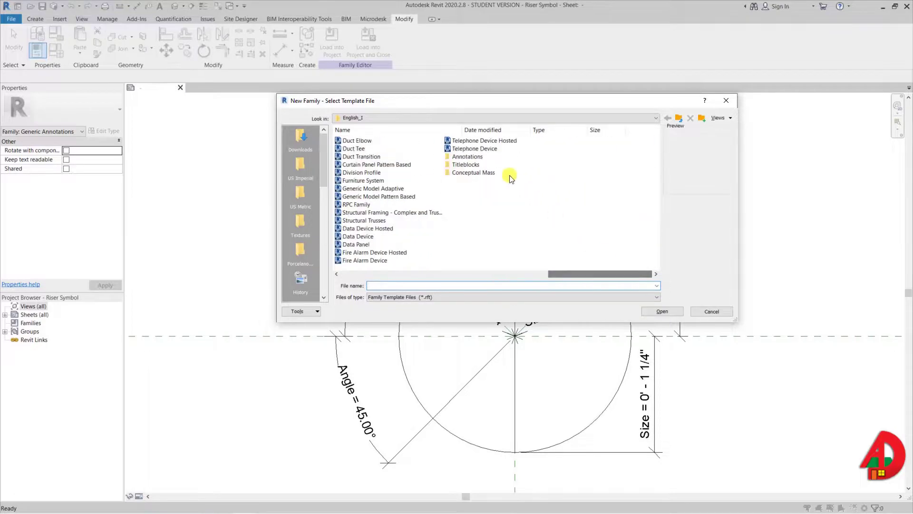
{"action": "double_click", "coordinate": [485, 157]}
{"action": "double_click", "coordinate": [370, 180]}
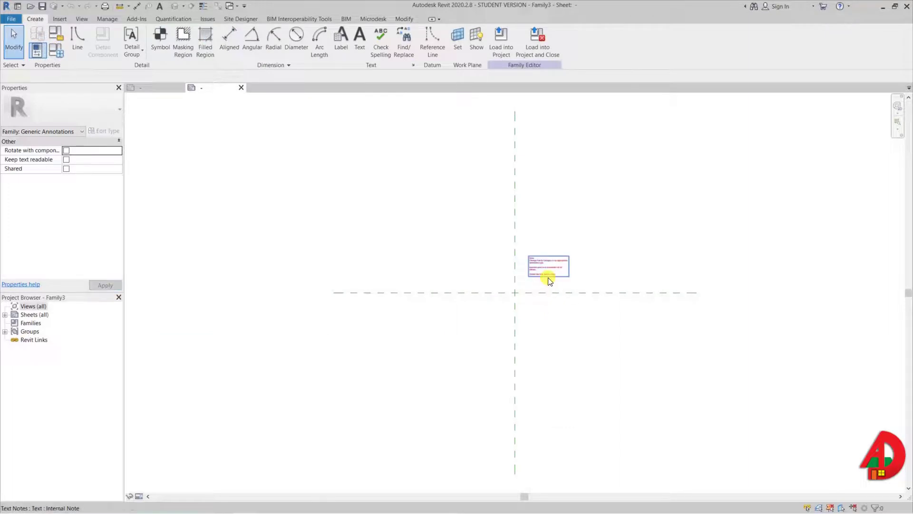
{"action": "left_click", "coordinate": [546, 277]}
{"action": "key", "text": "Delete"}
Sketch a circular masking region boundary with a radius of about 1 3/4", centred on the reference plane intersection
{"action": "left_click", "coordinate": [42, 19]}
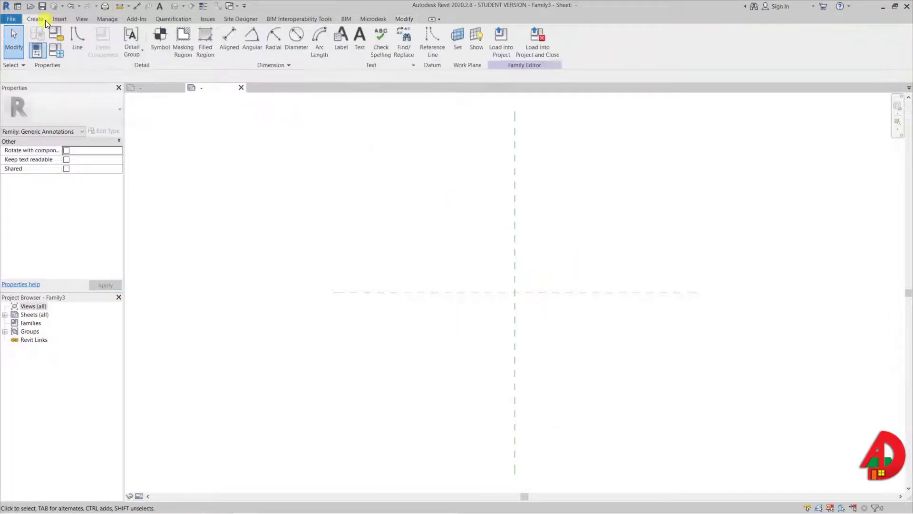
{"action": "left_click", "coordinate": [182, 38]}
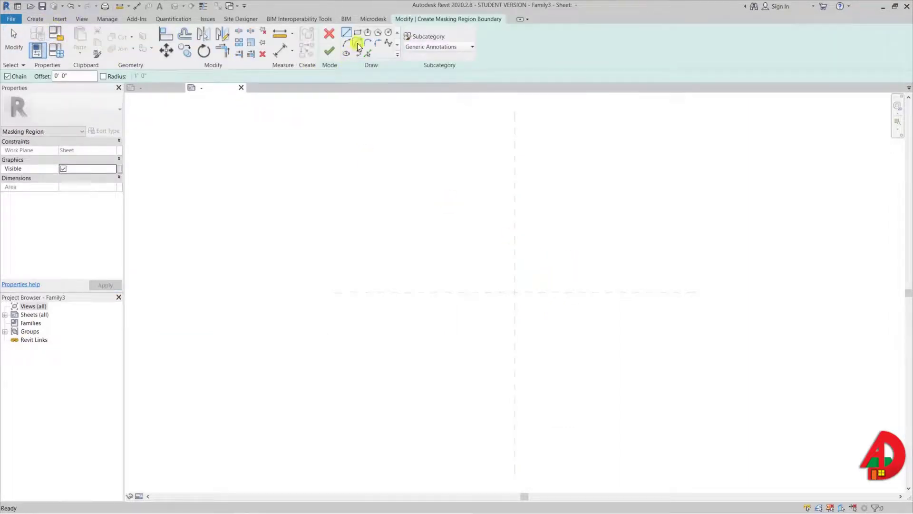
{"action": "left_click", "coordinate": [387, 34]}
{"action": "scroll", "coordinate": [528, 295], "scroll_direction": "up", "scroll_amount": 3}
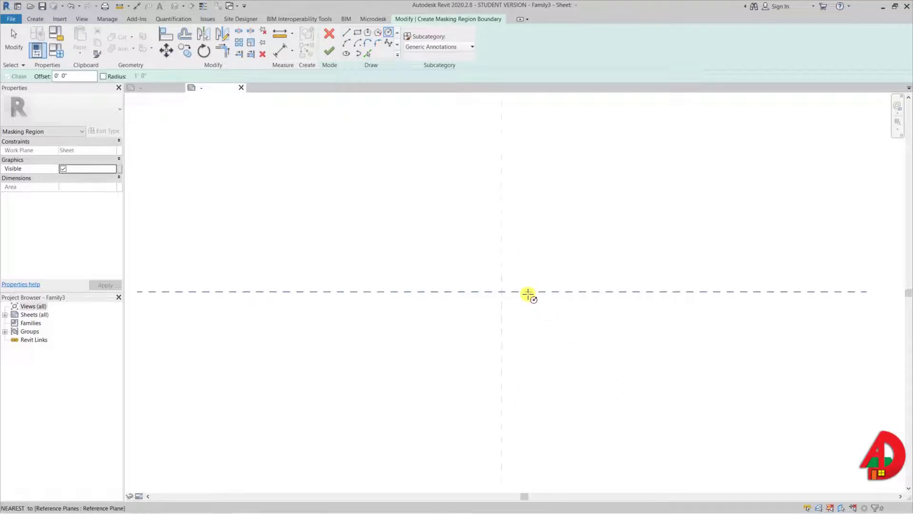
{"action": "left_click", "coordinate": [498, 291]}
{"action": "left_click", "coordinate": [551, 328]}
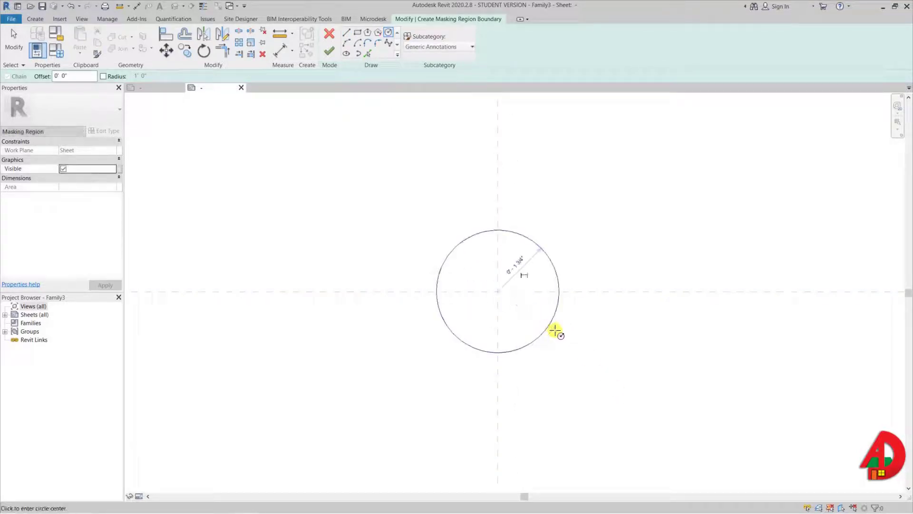
{"action": "key", "text": "Escape"}
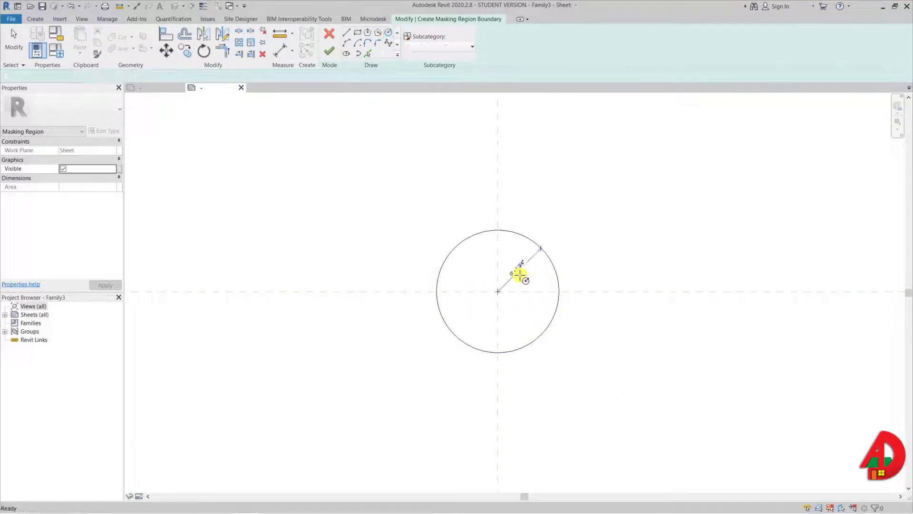
Label the circle's radius dimension with a new instance parameter named MaskingR and finish the masking region
{"action": "left_click", "coordinate": [517, 273]}
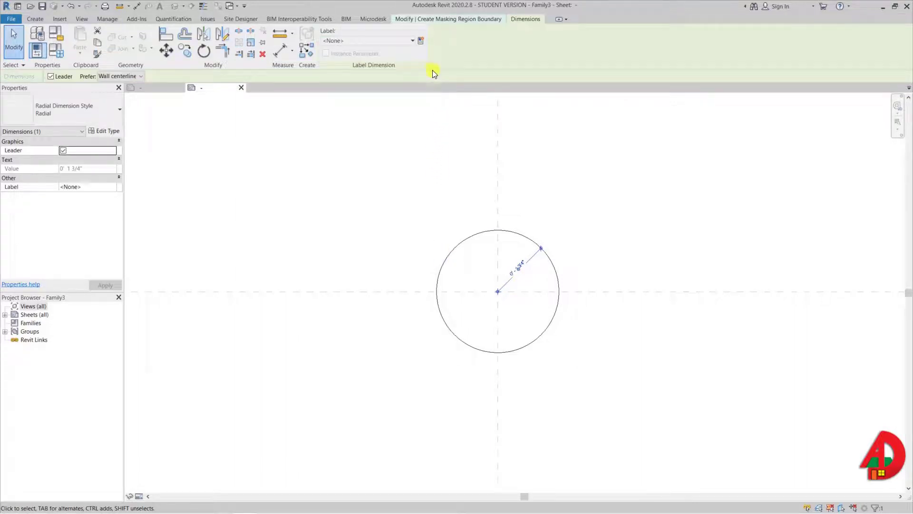
{"action": "left_click", "coordinate": [421, 42]}
{"action": "type", "text": "M"}
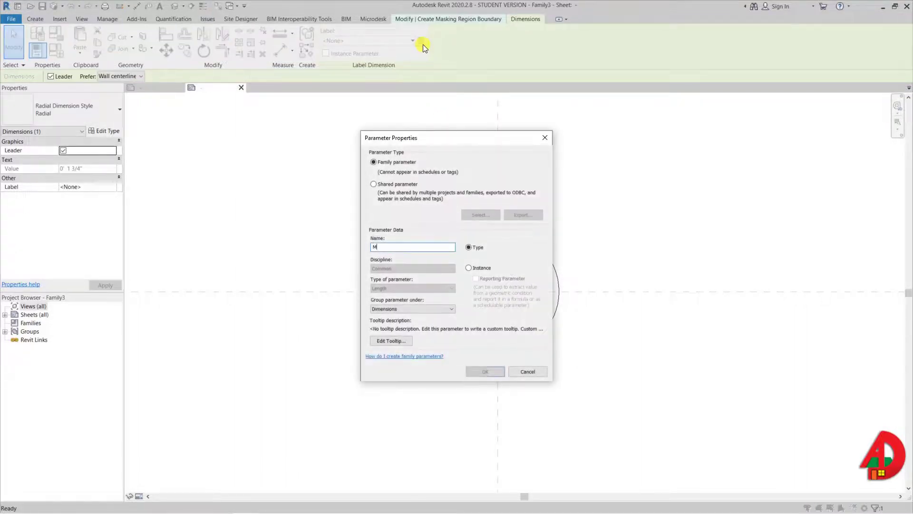
{"action": "type", "text": "askingR"}
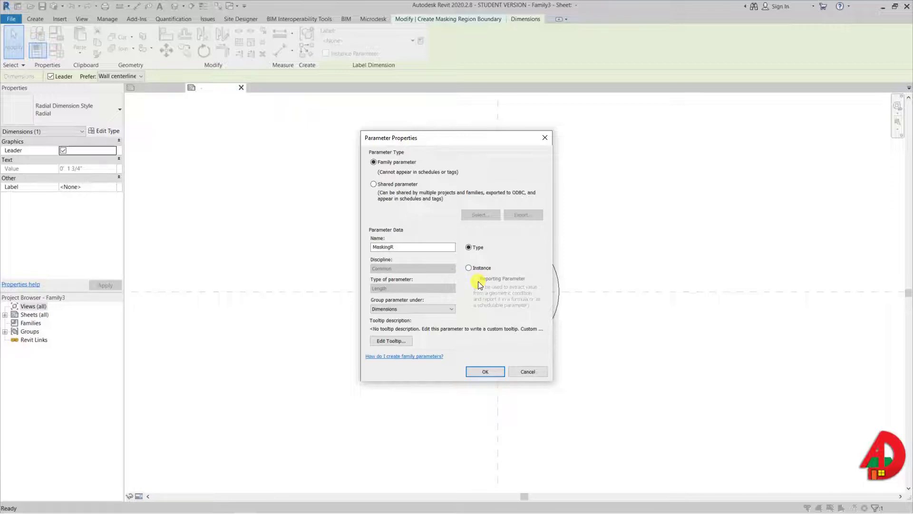
{"action": "left_click", "coordinate": [470, 267]}
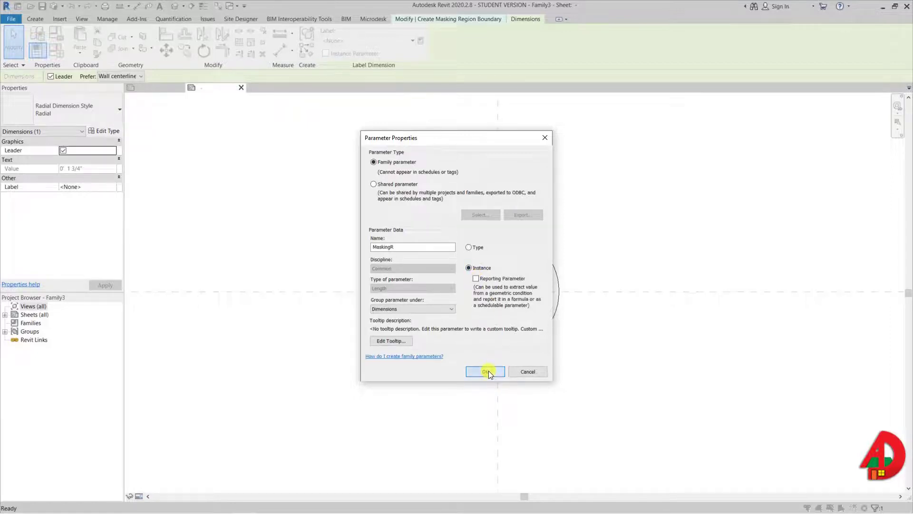
{"action": "left_click", "coordinate": [489, 372]}
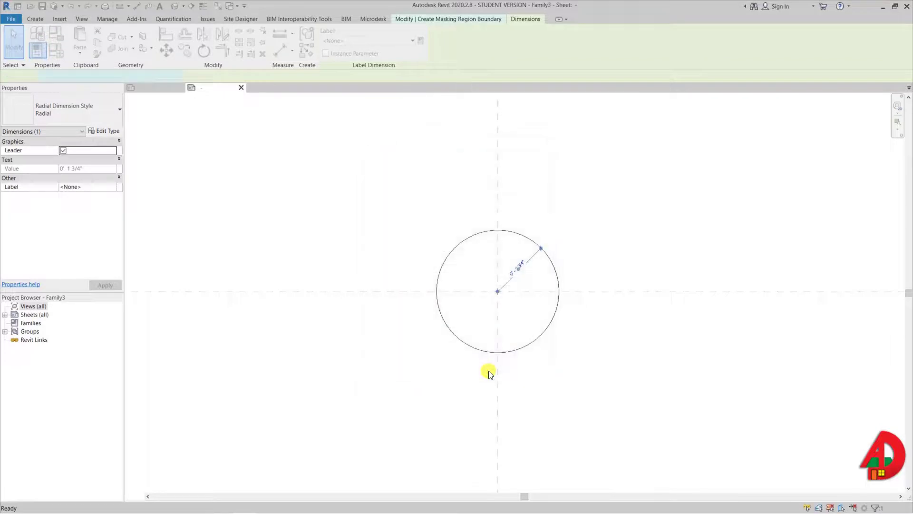
{"action": "left_click", "coordinate": [407, 20]}
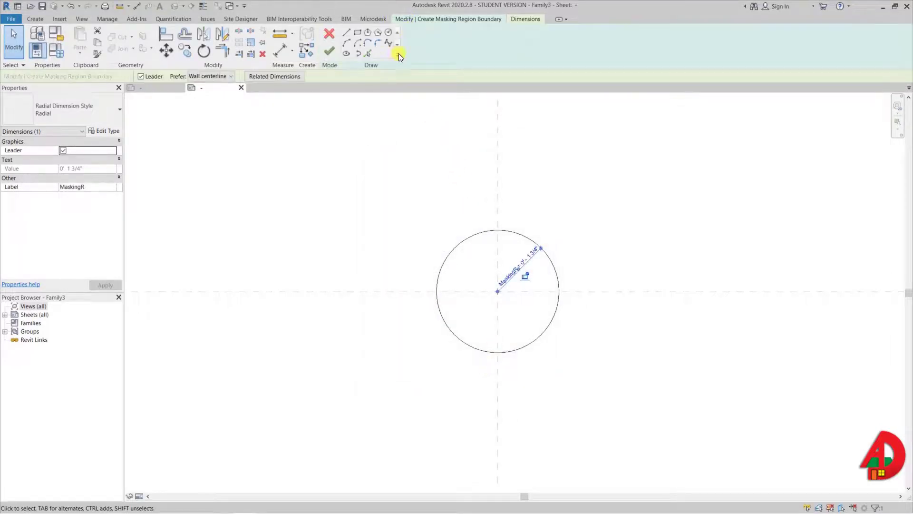
{"action": "left_click", "coordinate": [330, 51]}
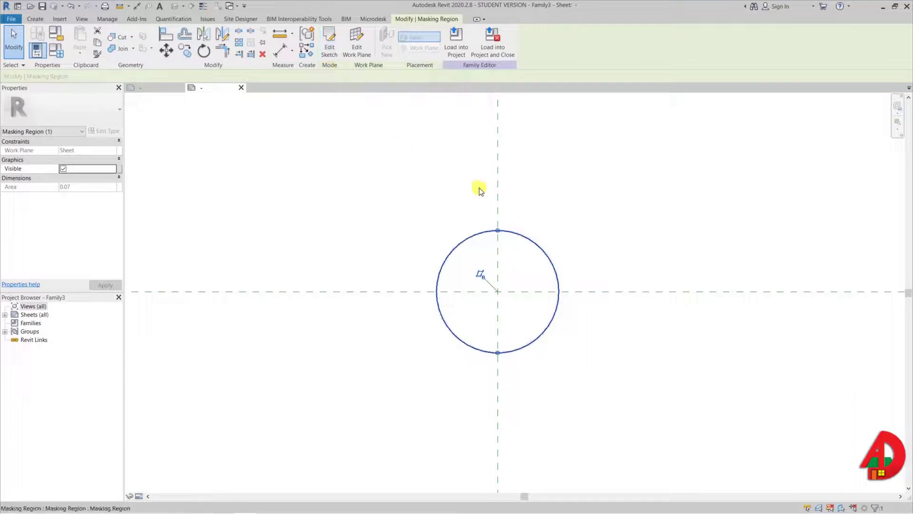
Change the masking region's circular boundary to the <Invisible lines> subcategory and finish the boundary edit
{"action": "left_click", "coordinate": [328, 51]}
{"action": "left_click", "coordinate": [524, 237]}
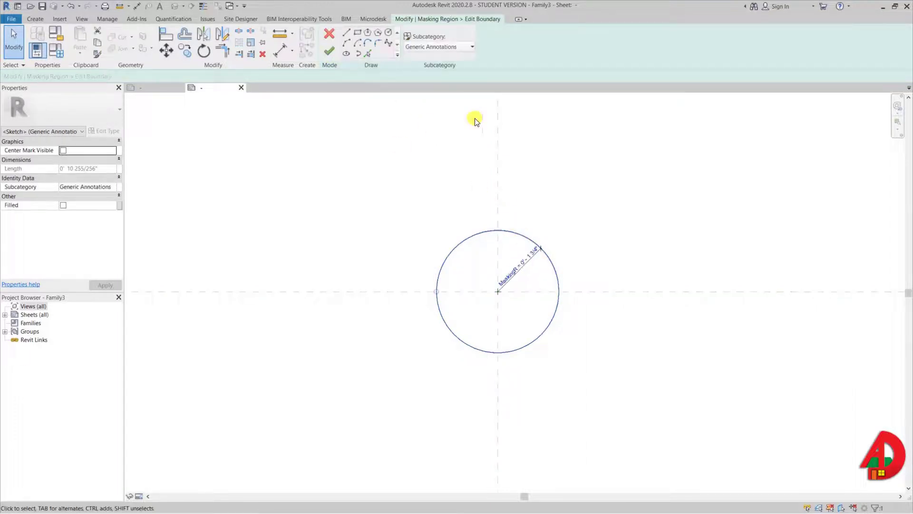
{"action": "left_click", "coordinate": [441, 50]}
{"action": "left_click", "coordinate": [429, 64]}
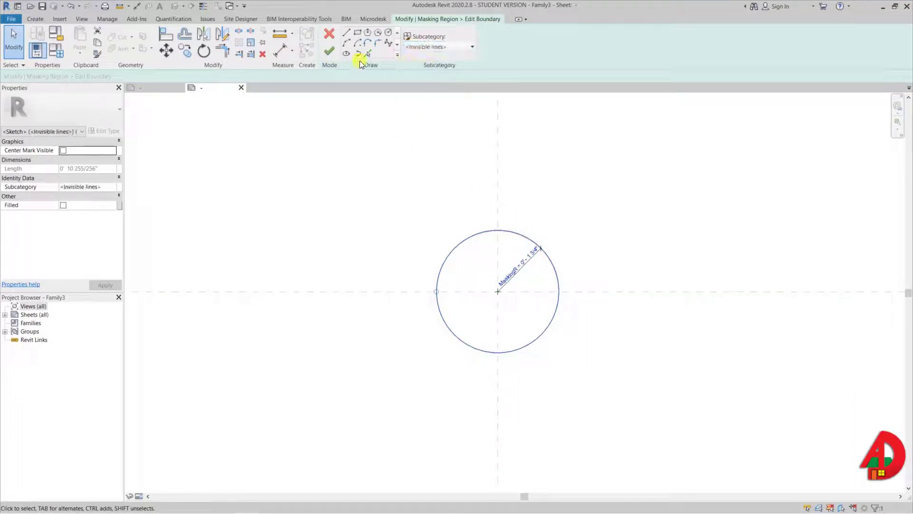
{"action": "left_click", "coordinate": [330, 52]}
Load the masking family into the Riser Symbol family and place one instance at the reference plane intersection
{"action": "left_click", "coordinate": [459, 42]}
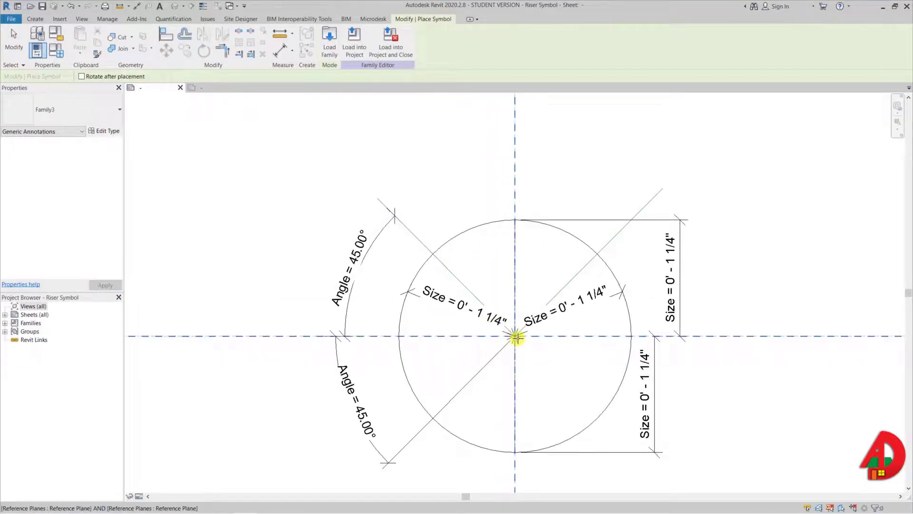
{"action": "left_click", "coordinate": [515, 335]}
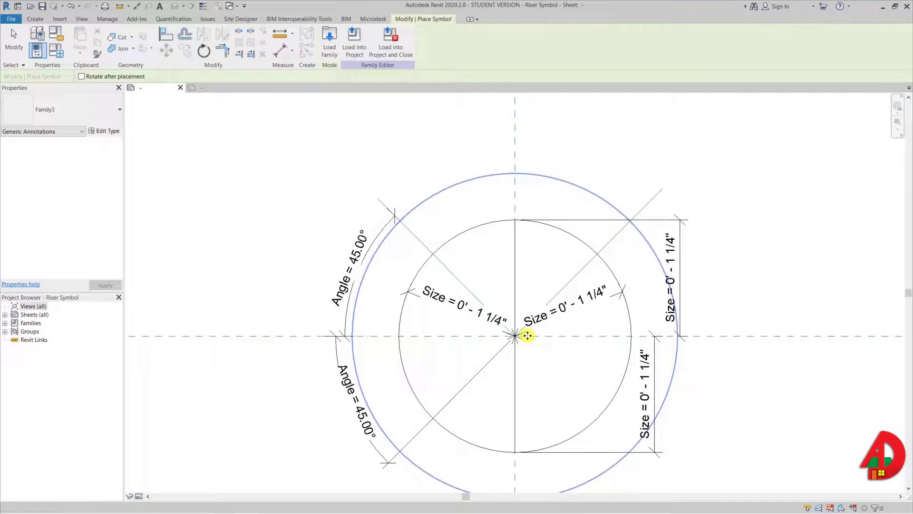
{"action": "key", "text": "Escape"}
{"action": "key", "text": "Escape"}
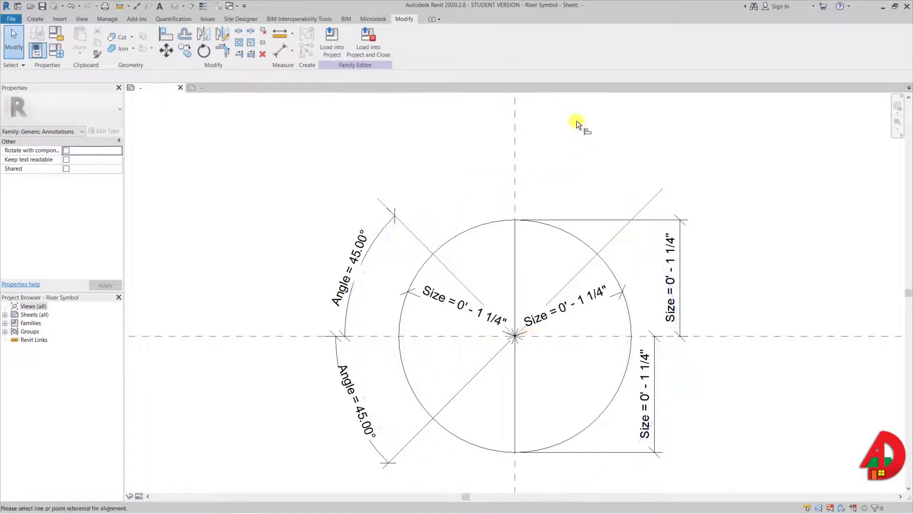
Align and lock the nested masking symbol to the vertical and horizontal reference planes
{"action": "left_click", "coordinate": [514, 192]}
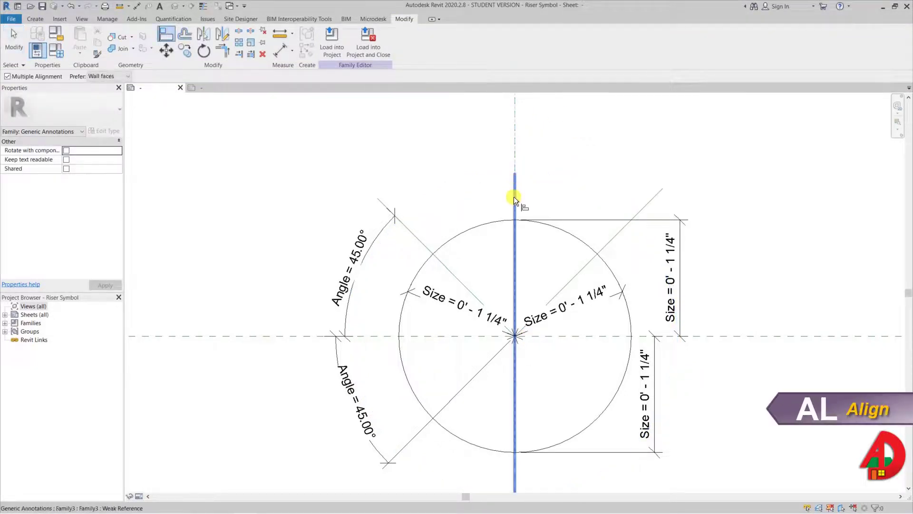
{"action": "left_click", "coordinate": [525, 304]}
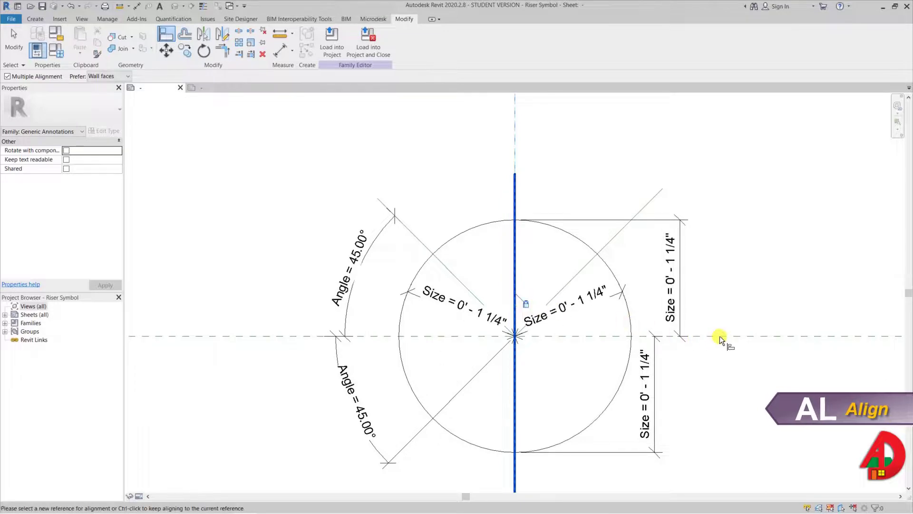
{"action": "key", "text": "Escape"}
{"action": "key", "text": "Escape"}
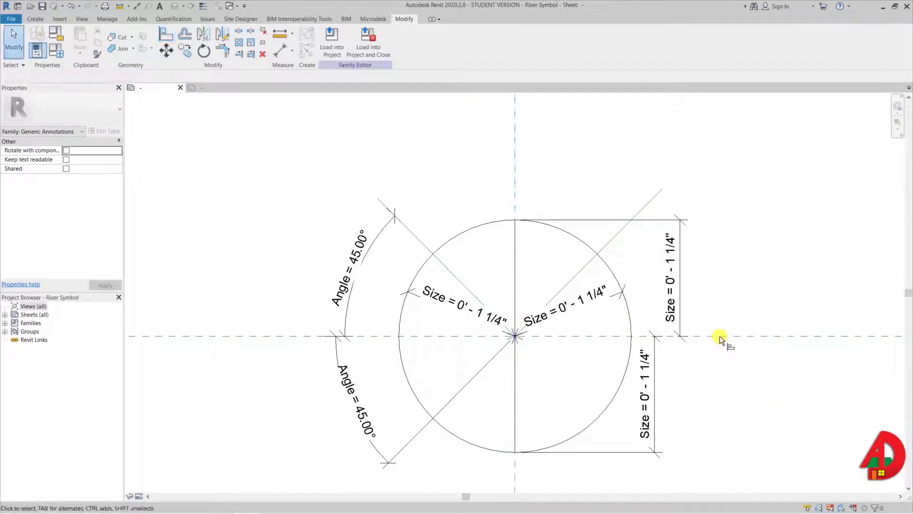
{"action": "key", "text": "l"}
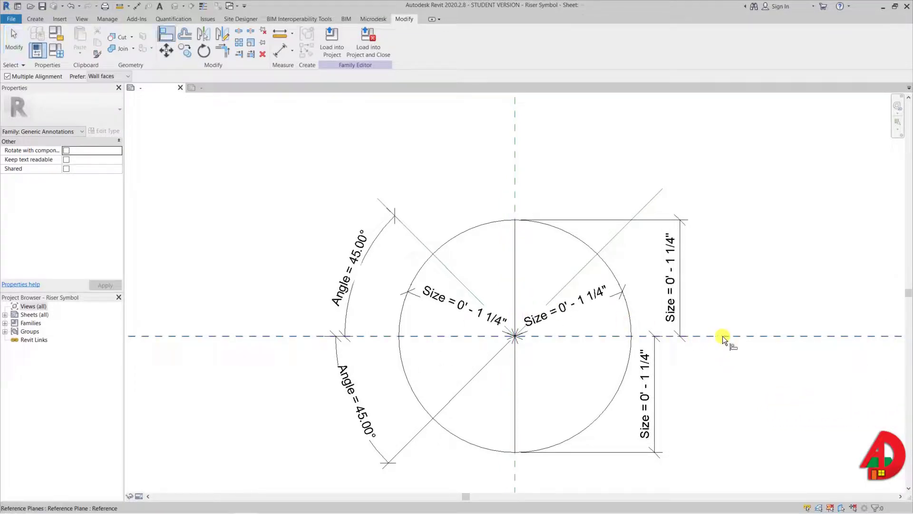
{"action": "left_click", "coordinate": [580, 335]}
{"action": "key", "text": "Escape"}
{"action": "key", "text": "Escape"}
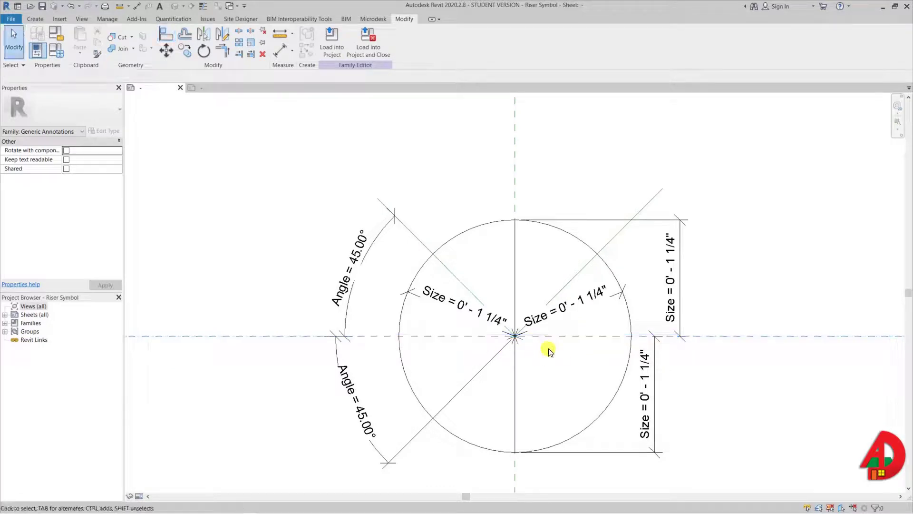
Associate the nested symbol's MaskingR with a new type parameter named MaskingR and review it among the family types
{"action": "left_click", "coordinate": [556, 339]}
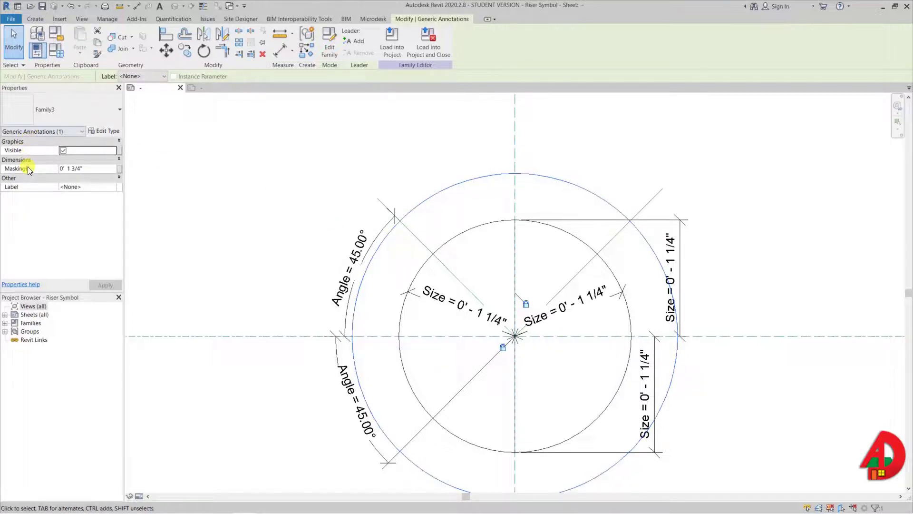
{"action": "left_click", "coordinate": [120, 170]}
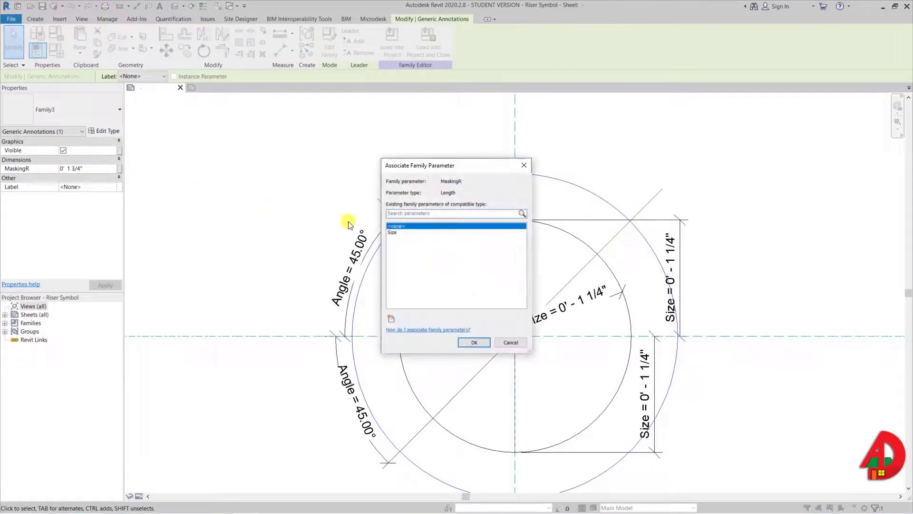
{"action": "left_click", "coordinate": [393, 315]}
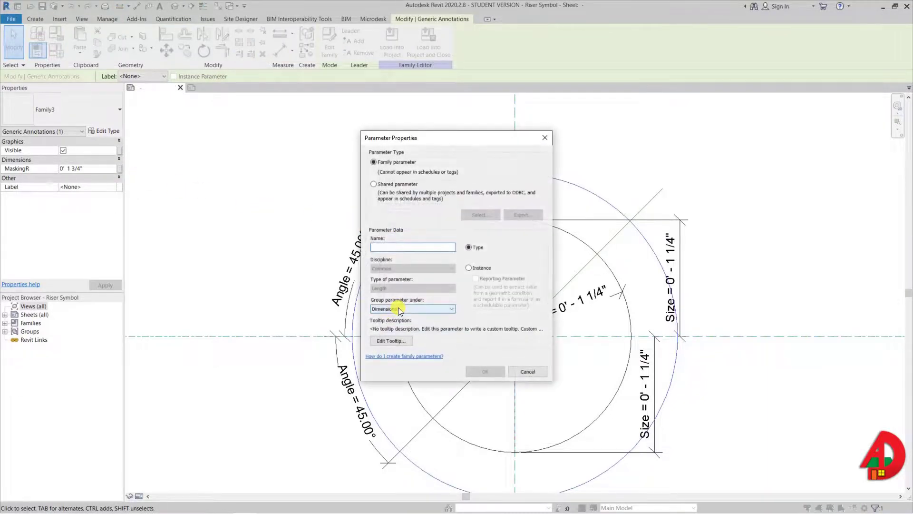
{"action": "type", "text": "MaskingR"}
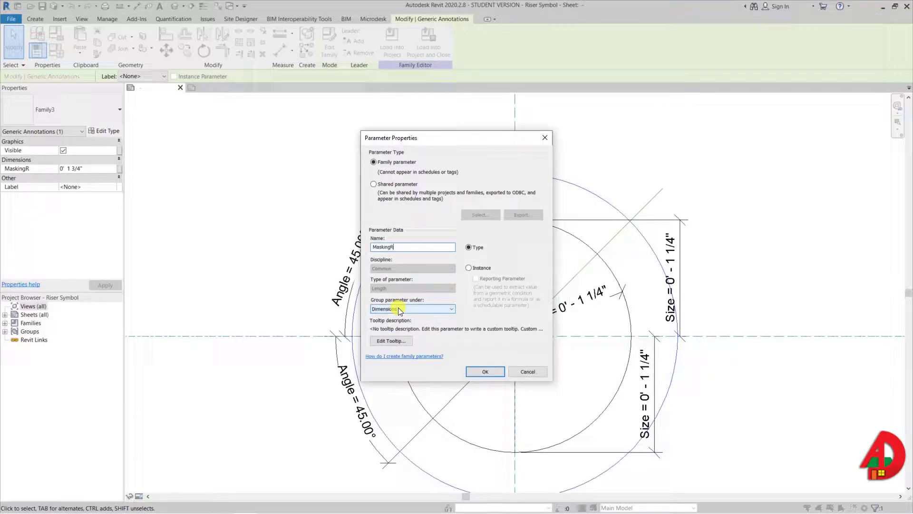
{"action": "left_click", "coordinate": [483, 370]}
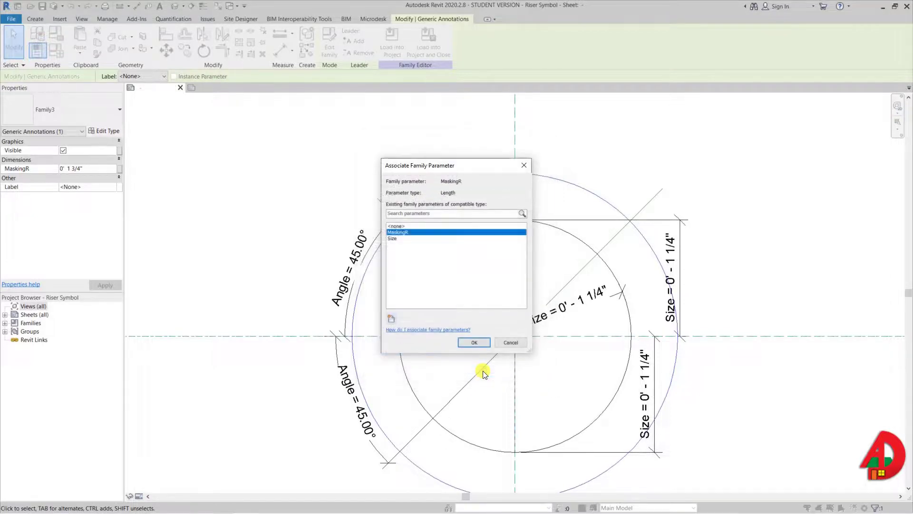
{"action": "left_click", "coordinate": [481, 346]}
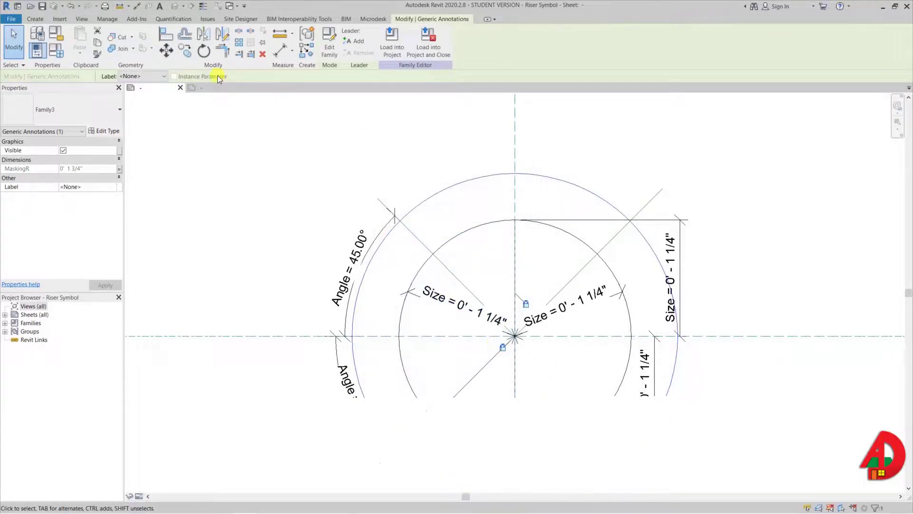
{"action": "left_click", "coordinate": [56, 50]}
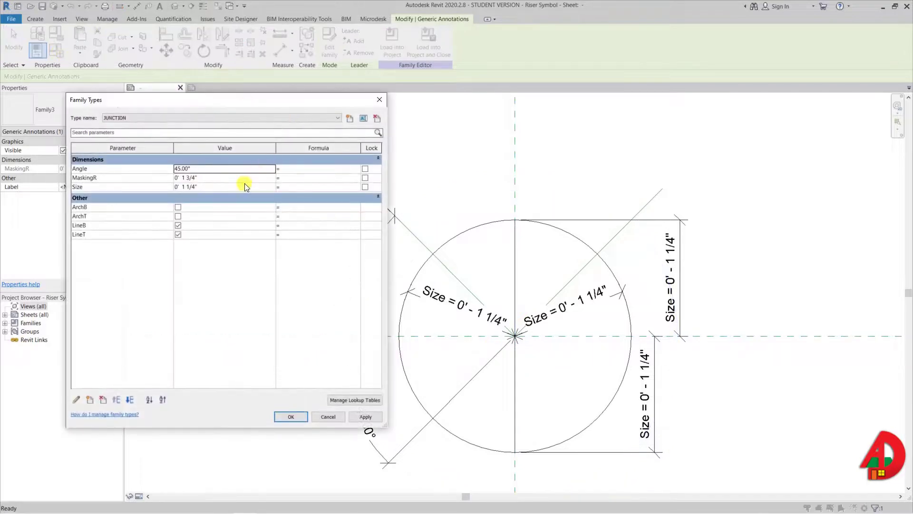
{"action": "left_click", "coordinate": [287, 413]}
Close the separate masking region family without saving its changes
{"action": "left_click", "coordinate": [205, 88]}
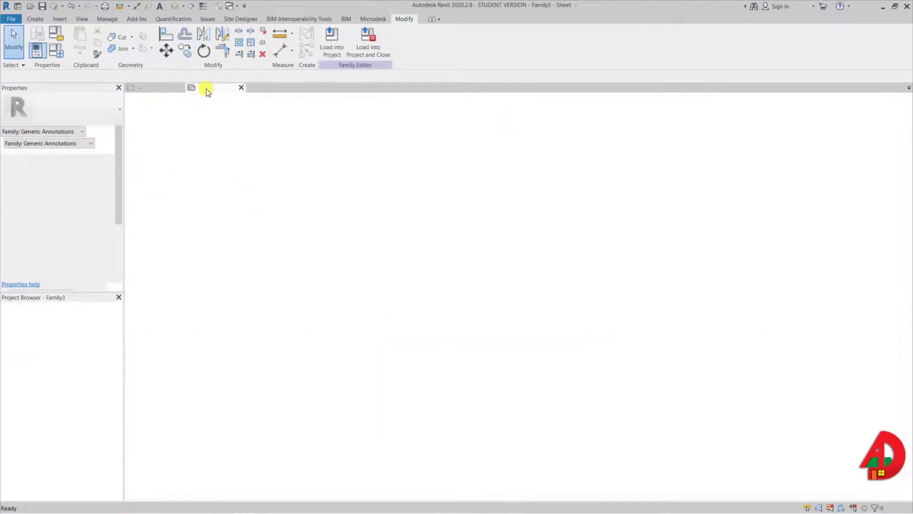
{"action": "left_click", "coordinate": [241, 87]}
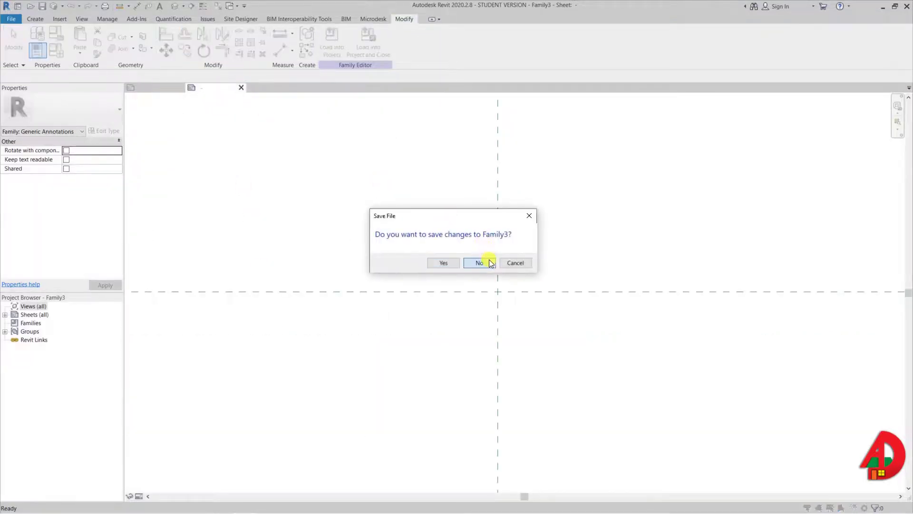
{"action": "left_click", "coordinate": [490, 263]}
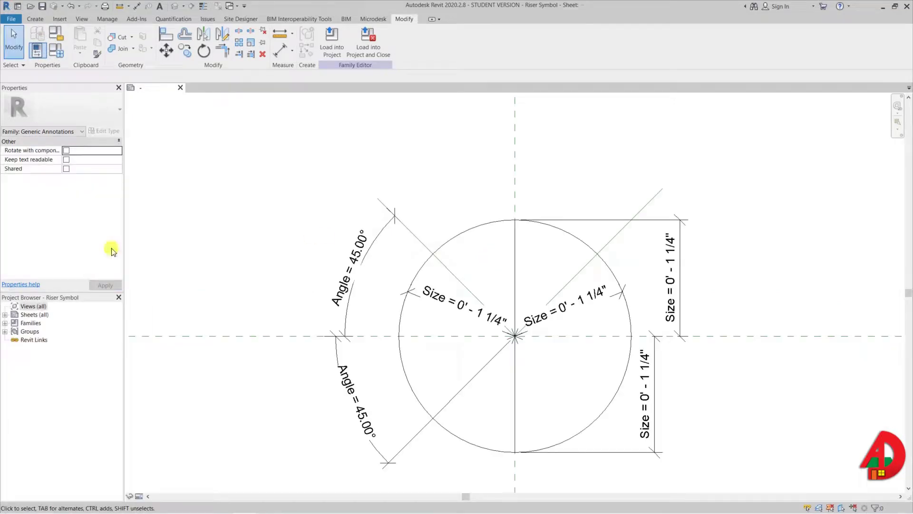
Open the Plumbing Test project from the Documents folder and toggle the Thin Lines display
{"action": "key", "text": "alt+Tab"}
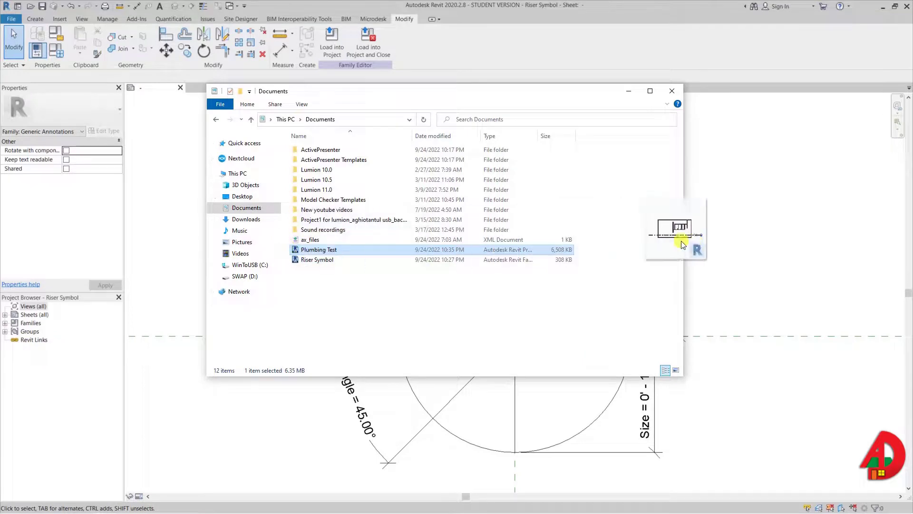
{"action": "left_click", "coordinate": [757, 211]}
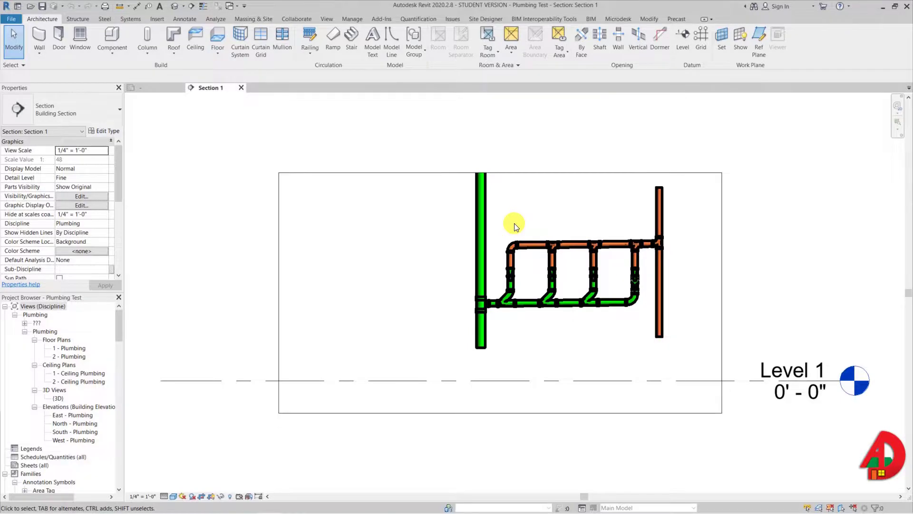
{"action": "key", "text": "t"}
{"action": "key", "text": "l"}
Add the Sanitary and Vent filters to the section view's Visibility/Graphic Overrides
{"action": "key", "text": "v"}
{"action": "key", "text": "g"}
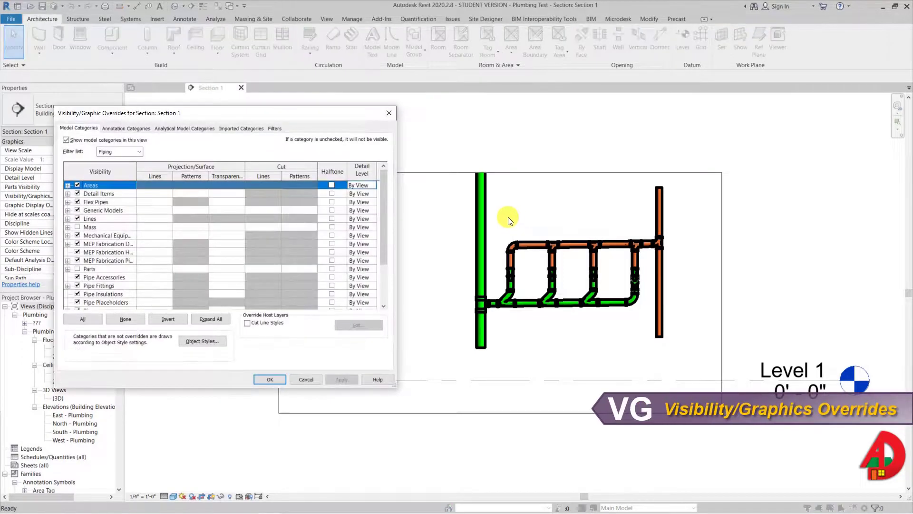
{"action": "left_click", "coordinate": [279, 128]}
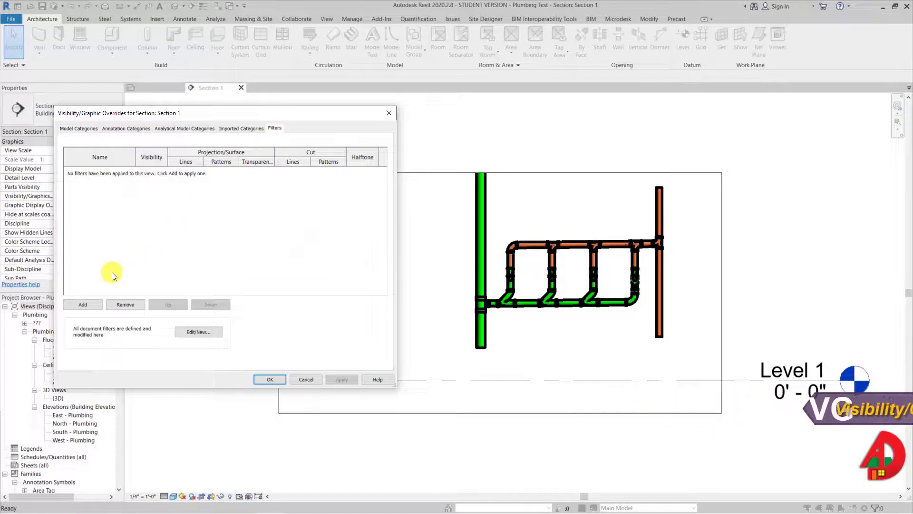
{"action": "left_click", "coordinate": [84, 302]}
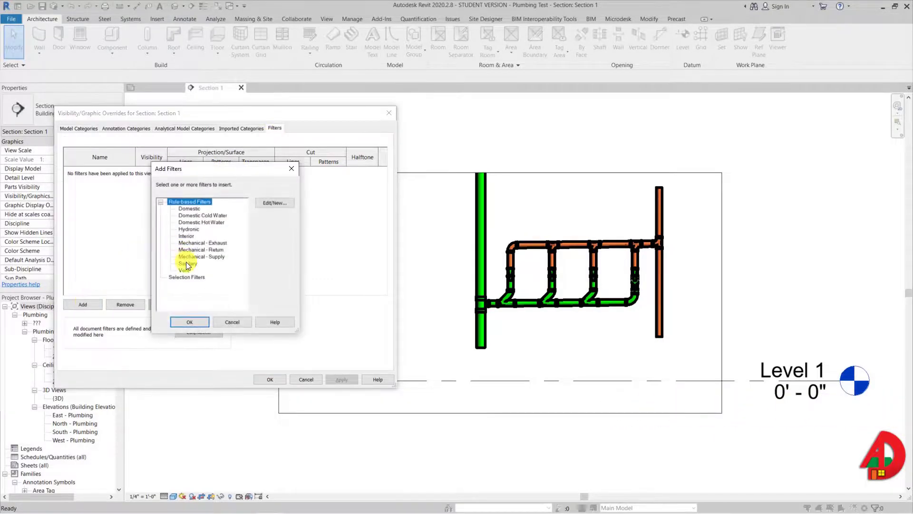
{"action": "left_click", "coordinate": [187, 263]}
{"action": "left_click", "coordinate": [183, 270], "text": "ctrl"}
{"action": "left_click", "coordinate": [189, 322]}
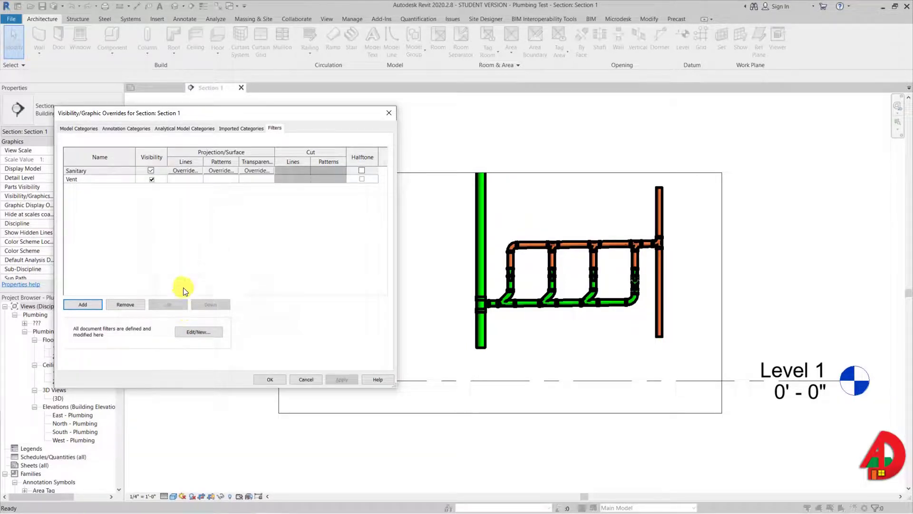
Override the Sanitary filter's projection line weight with 1
{"action": "left_click", "coordinate": [185, 170]}
{"action": "left_click", "coordinate": [205, 262]}
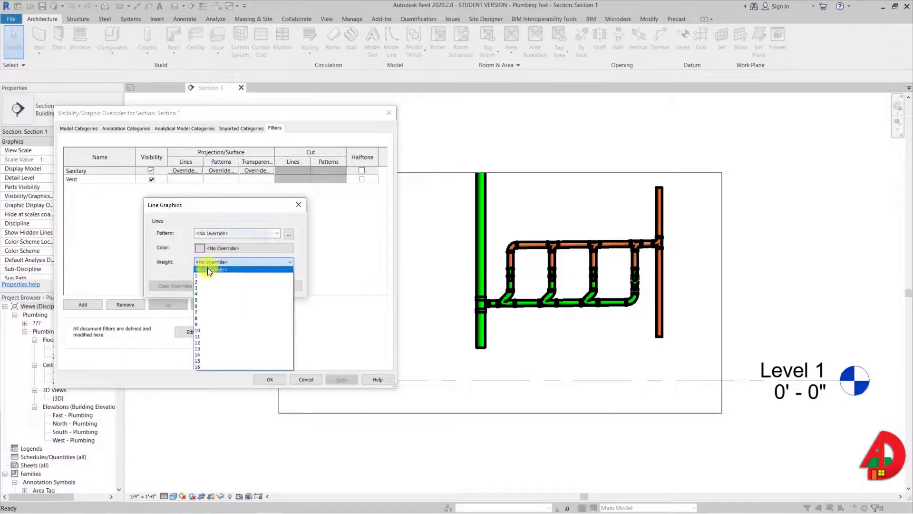
{"action": "left_click", "coordinate": [214, 274]}
{"action": "left_click", "coordinate": [235, 286]}
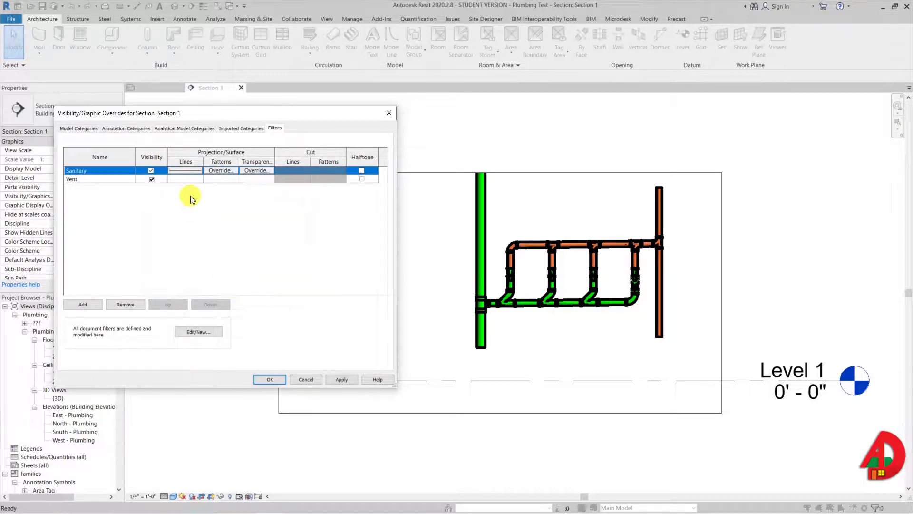
Override the Vent filter's projection line weight with 1 and apply the section view's overrides
{"action": "left_click", "coordinate": [186, 179]}
{"action": "left_click", "coordinate": [186, 179]}
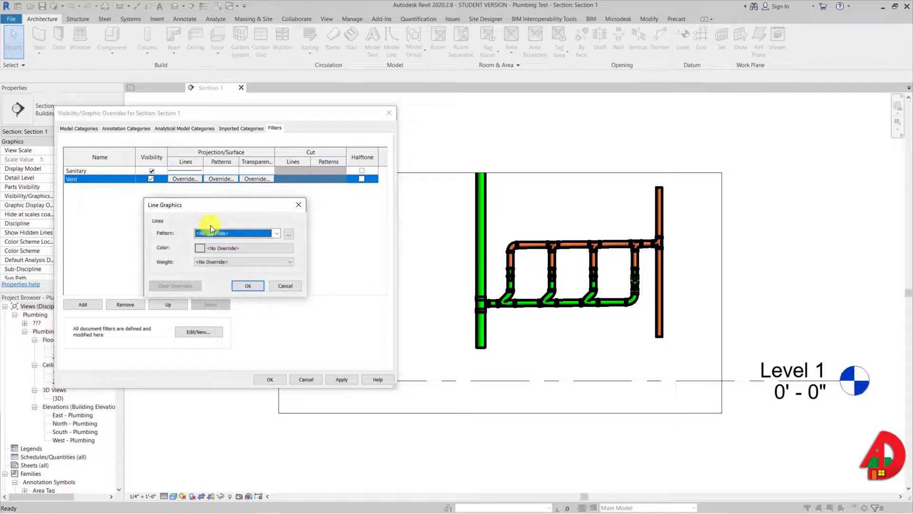
{"action": "left_click", "coordinate": [213, 261]}
{"action": "left_click", "coordinate": [211, 276]}
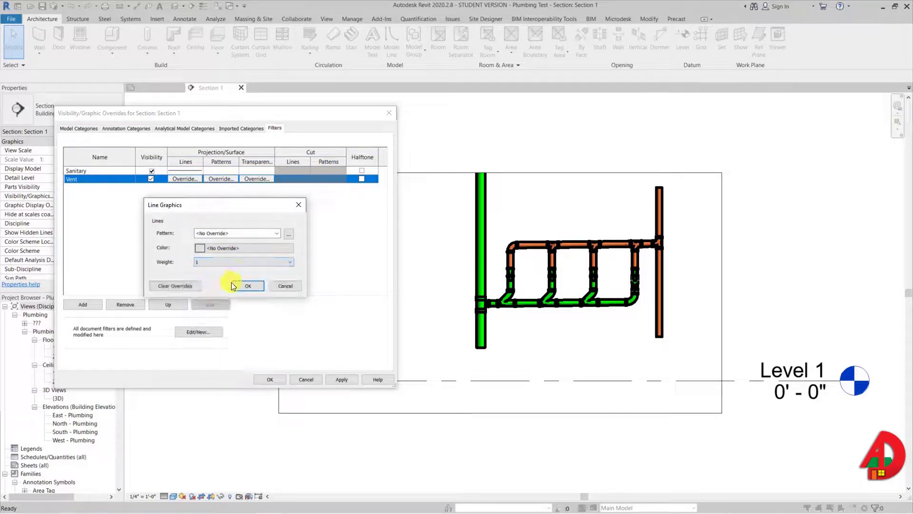
{"action": "left_click", "coordinate": [240, 285]}
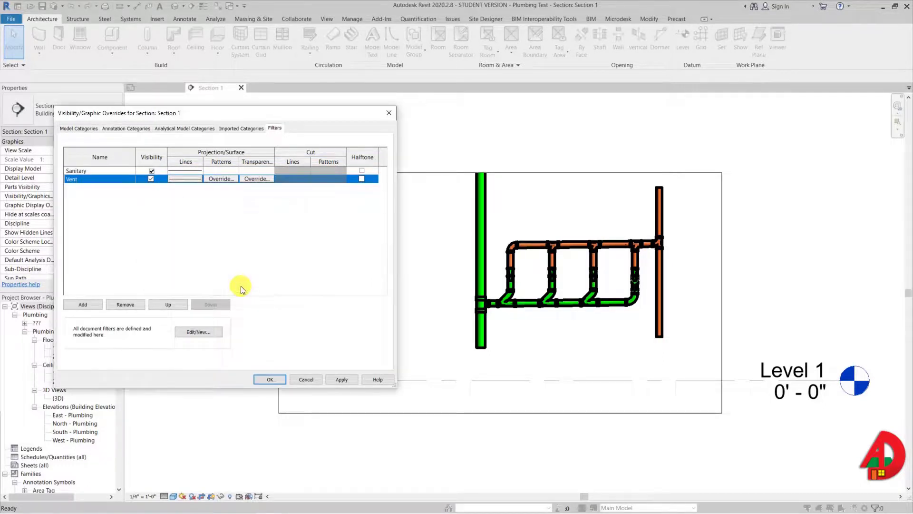
{"action": "left_click", "coordinate": [336, 381]}
{"action": "left_click", "coordinate": [267, 378]}
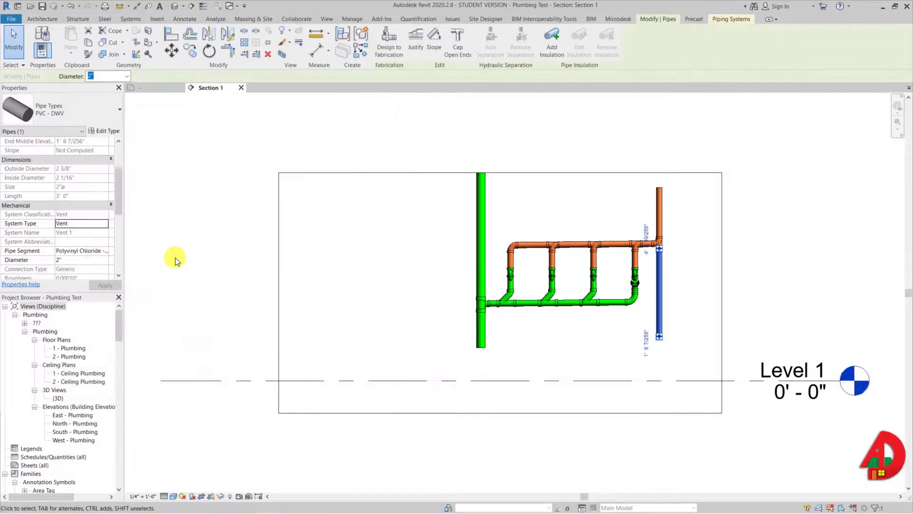
Open the 1 - Plumbing floor plan and set its view scale to 1/4" = 1'-0"
{"action": "double_click", "coordinate": [74, 348]}
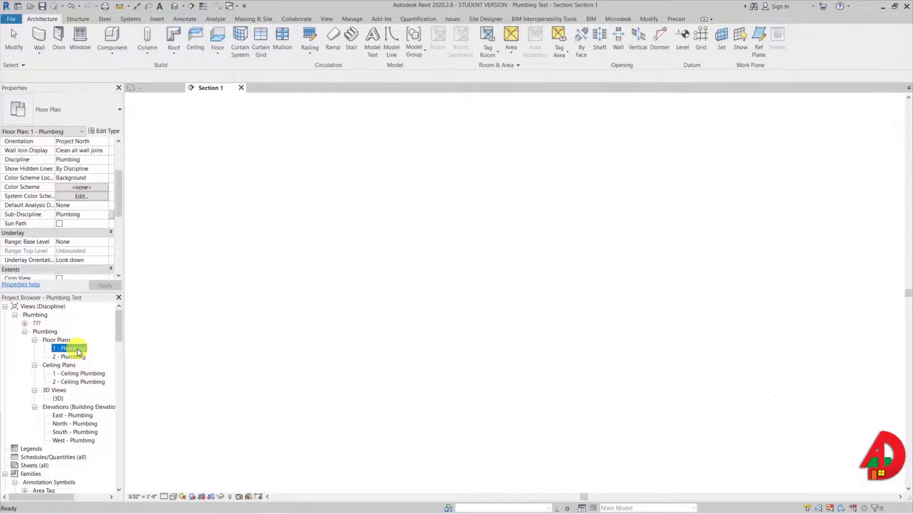
{"action": "left_click", "coordinate": [448, 280]}
{"action": "scroll", "coordinate": [457, 282], "scroll_direction": "up", "scroll_amount": 10}
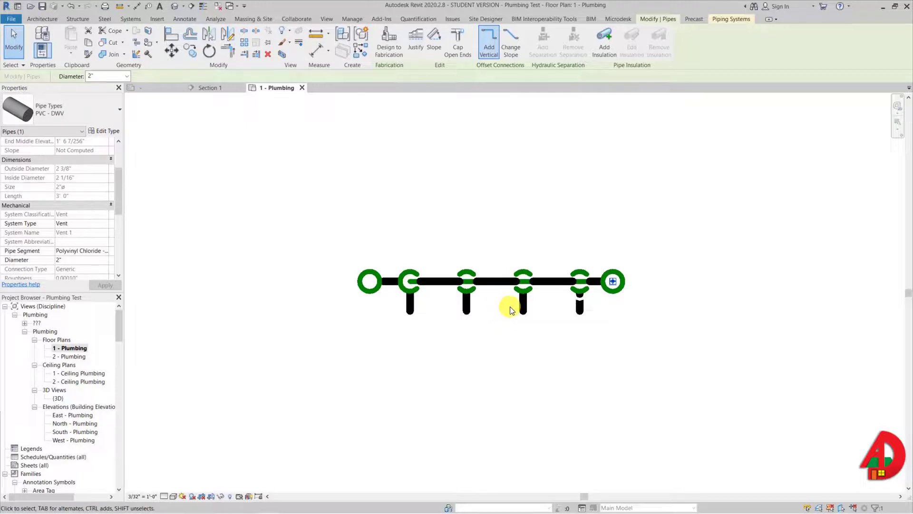
{"action": "left_click", "coordinate": [141, 497]}
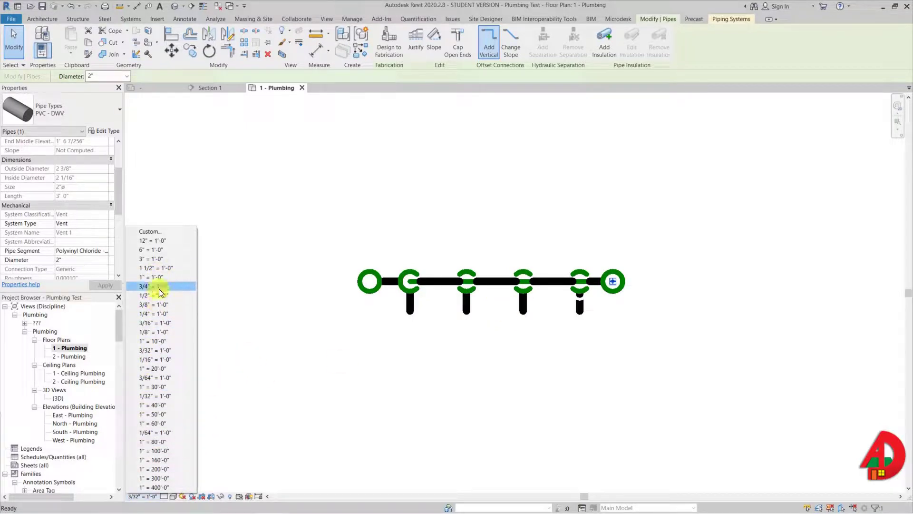
{"action": "left_click", "coordinate": [159, 312]}
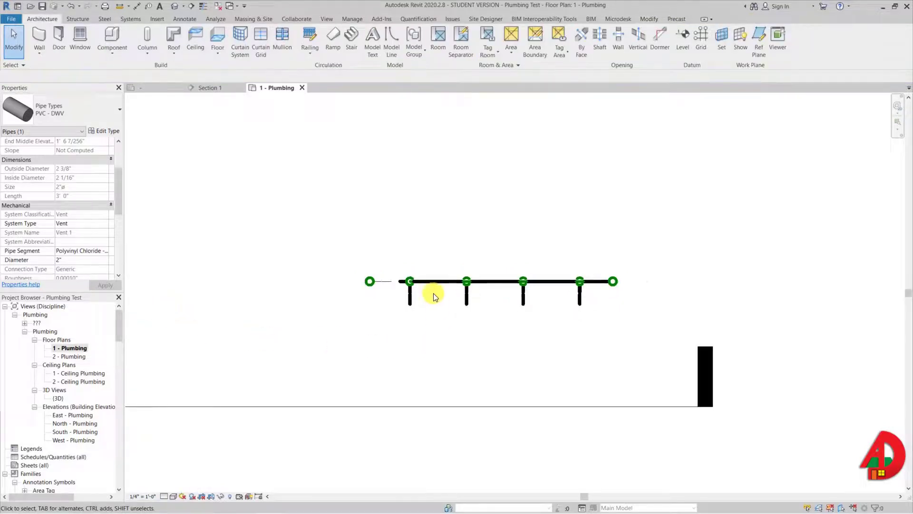
{"action": "left_click", "coordinate": [430, 295]}
{"action": "scroll", "coordinate": [424, 279], "scroll_direction": "up", "scroll_amount": 3}
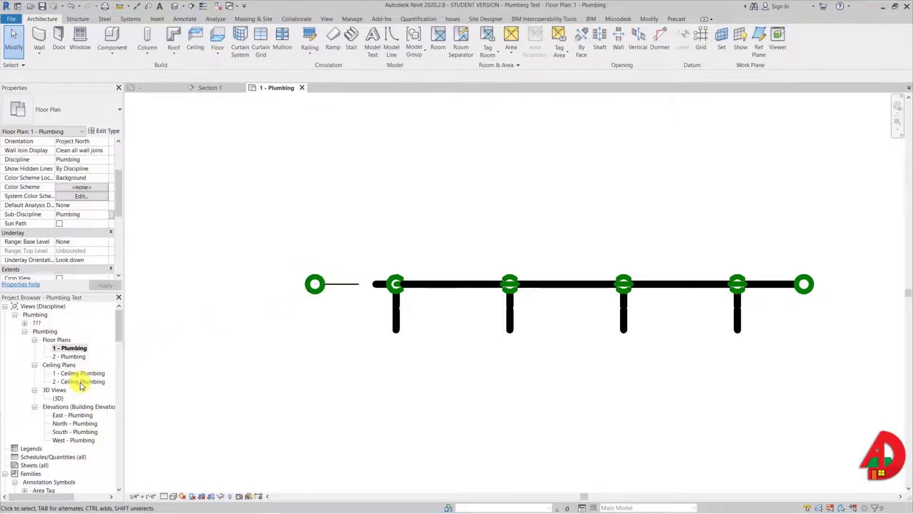
Search the Project Browser for "vent" and open the type properties of the Vent piping system
{"action": "scroll", "coordinate": [77, 383], "scroll_direction": "down", "scroll_amount": 3}
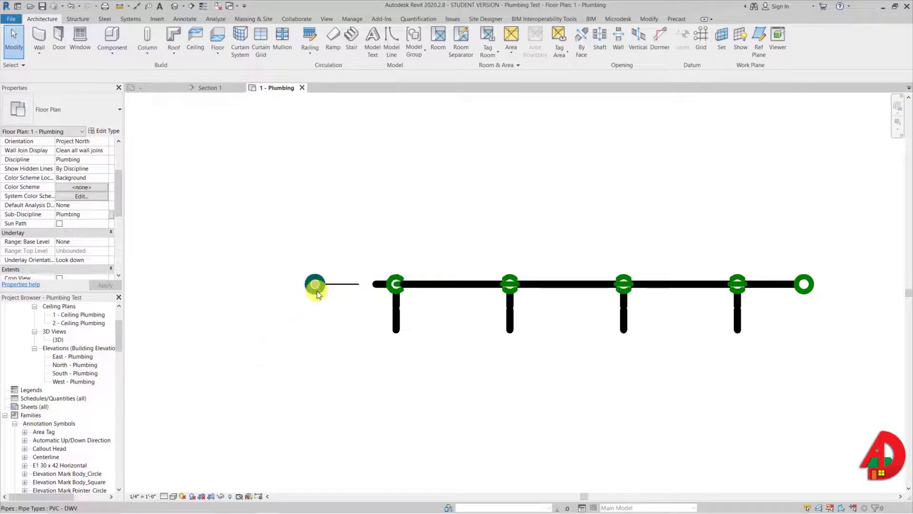
{"action": "right_click", "coordinate": [26, 418]}
{"action": "left_click", "coordinate": [88, 437]}
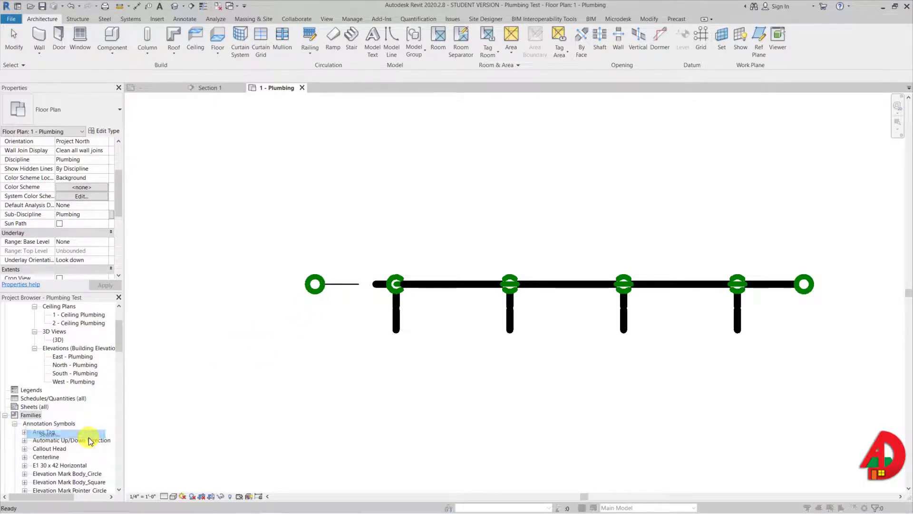
{"action": "type", "text": "vent"}
{"action": "key", "text": "Return"}
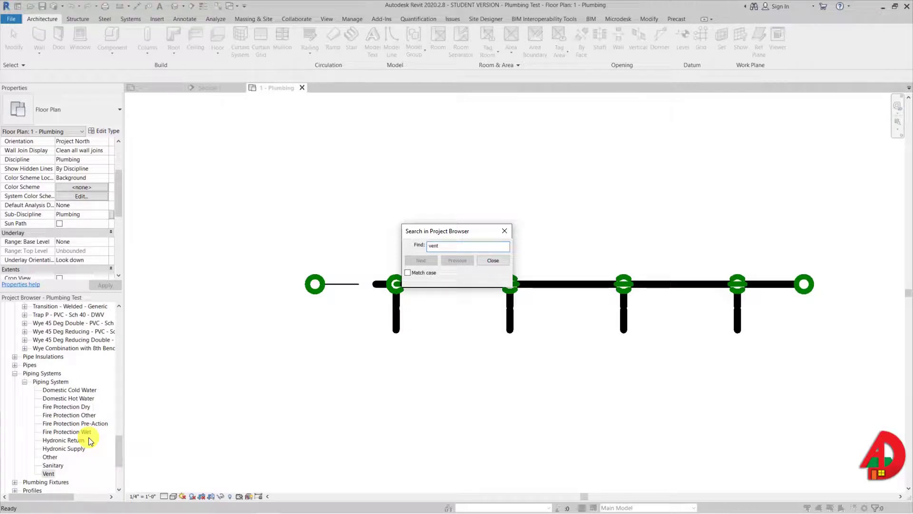
{"action": "left_click", "coordinate": [48, 473]}
{"action": "right_click", "coordinate": [49, 472]}
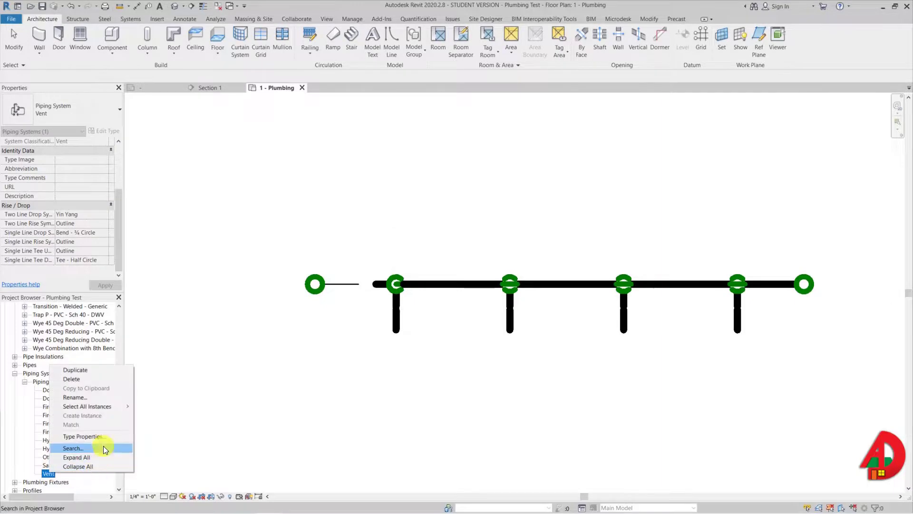
{"action": "left_click", "coordinate": [93, 435]}
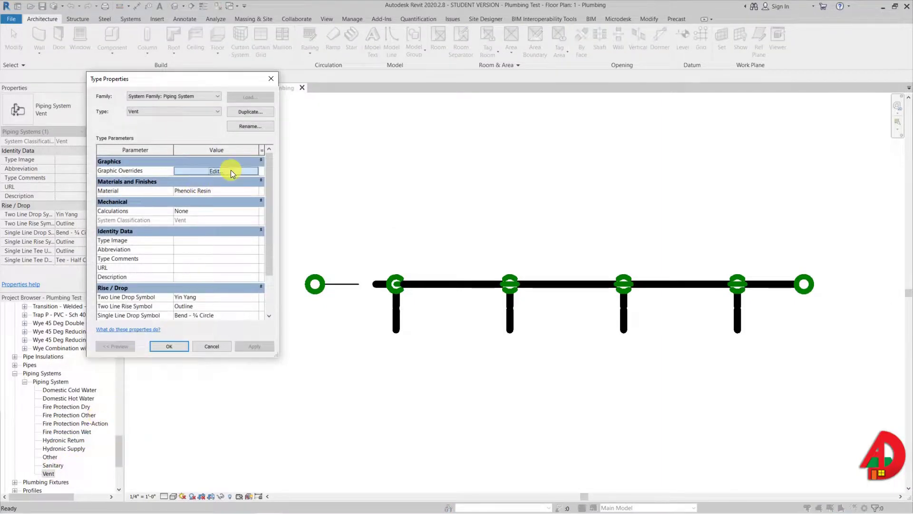
Override the Vent piping system's line graphics with weight 5 and orange colour RGB 255-128-000, and apply the type properties
{"action": "left_click", "coordinate": [231, 171]}
{"action": "left_click", "coordinate": [198, 230]}
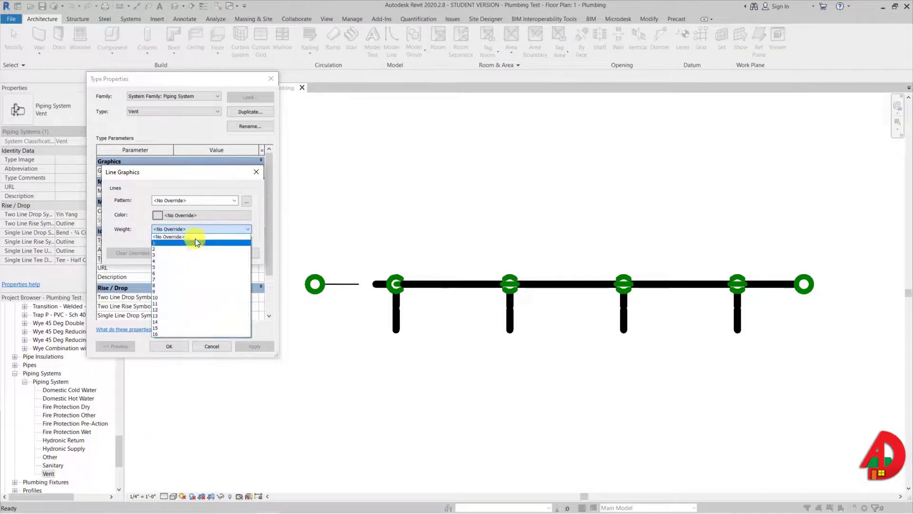
{"action": "left_click", "coordinate": [195, 241]}
{"action": "left_click", "coordinate": [178, 218]}
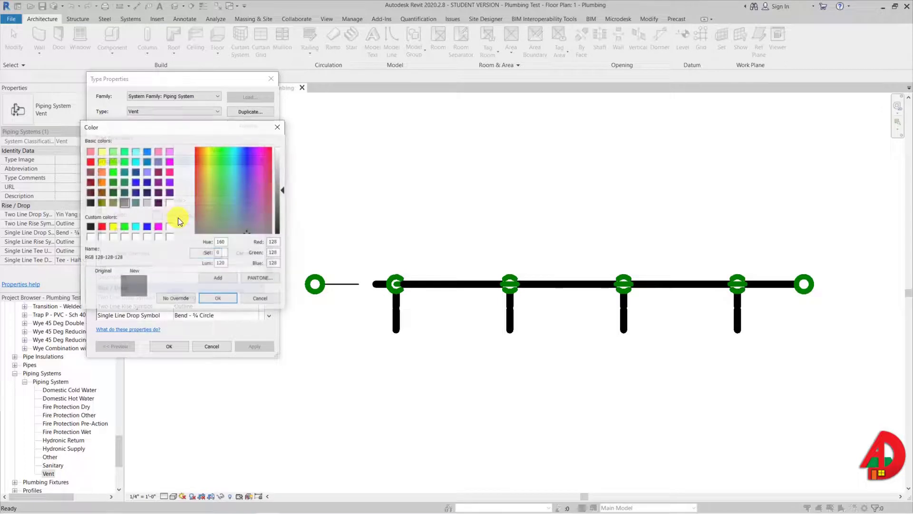
{"action": "left_click", "coordinate": [101, 182]}
{"action": "left_click", "coordinate": [216, 300]}
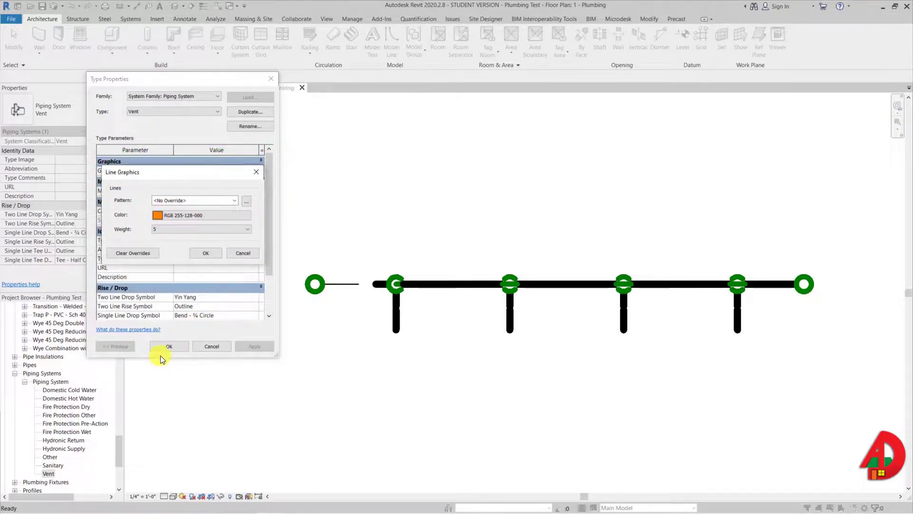
{"action": "left_click", "coordinate": [195, 253]}
{"action": "left_click", "coordinate": [256, 348]}
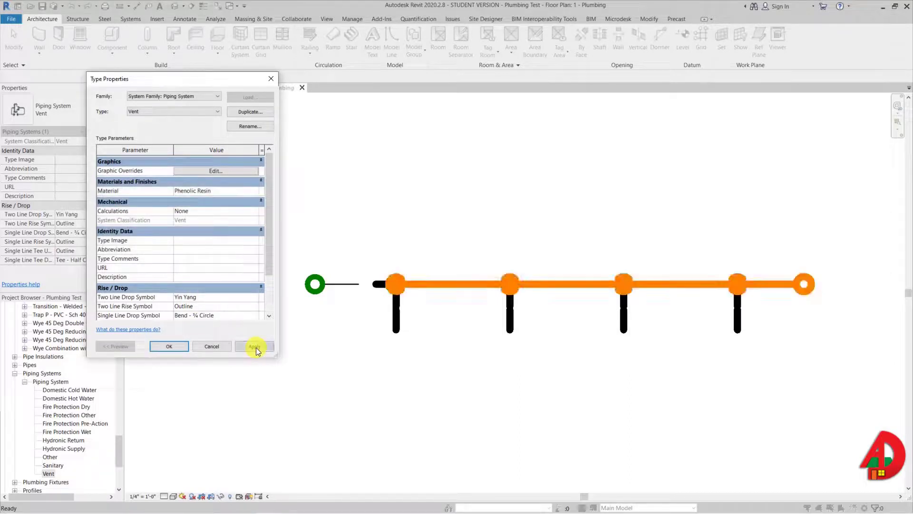
{"action": "left_click", "coordinate": [180, 347]}
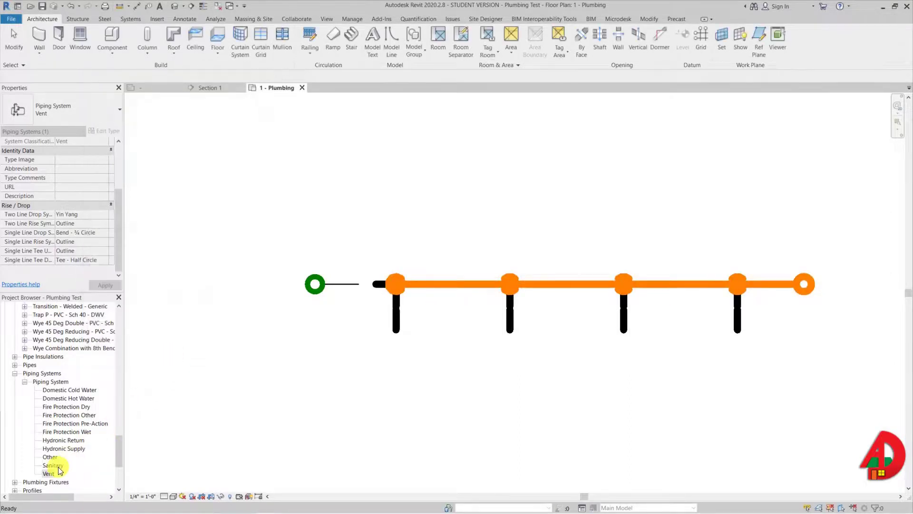
Override the Sanitary piping system's line graphics with weight 5 and the colour Green, and apply the type properties
{"action": "right_click", "coordinate": [52, 465]}
{"action": "left_click", "coordinate": [103, 431]}
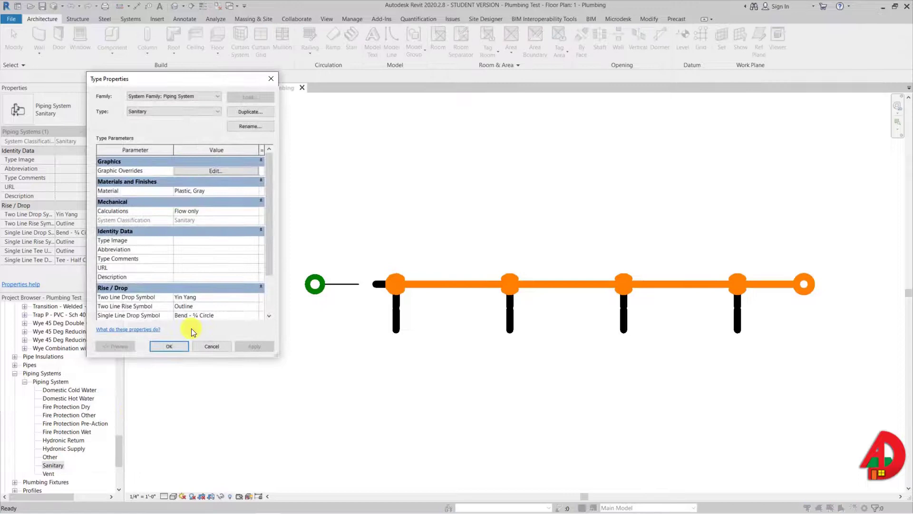
{"action": "left_click", "coordinate": [219, 170]}
{"action": "left_click", "coordinate": [198, 230]}
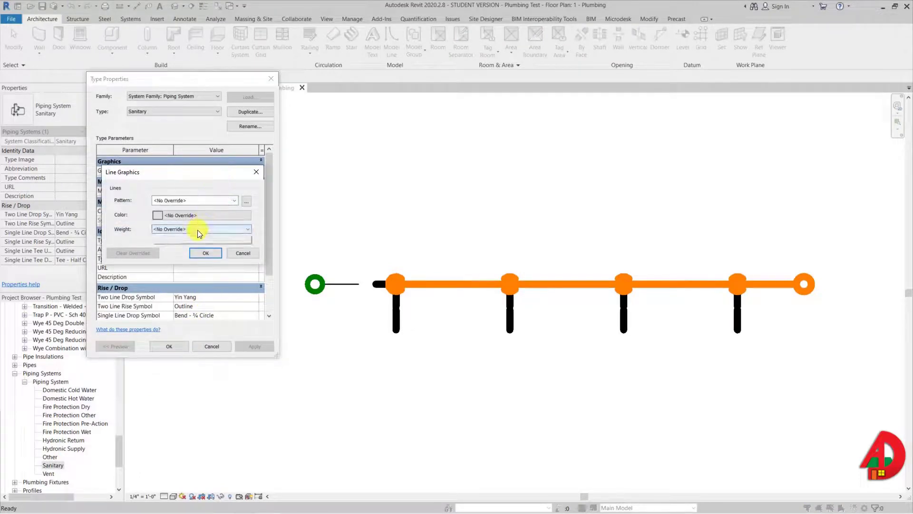
{"action": "left_click", "coordinate": [185, 268]}
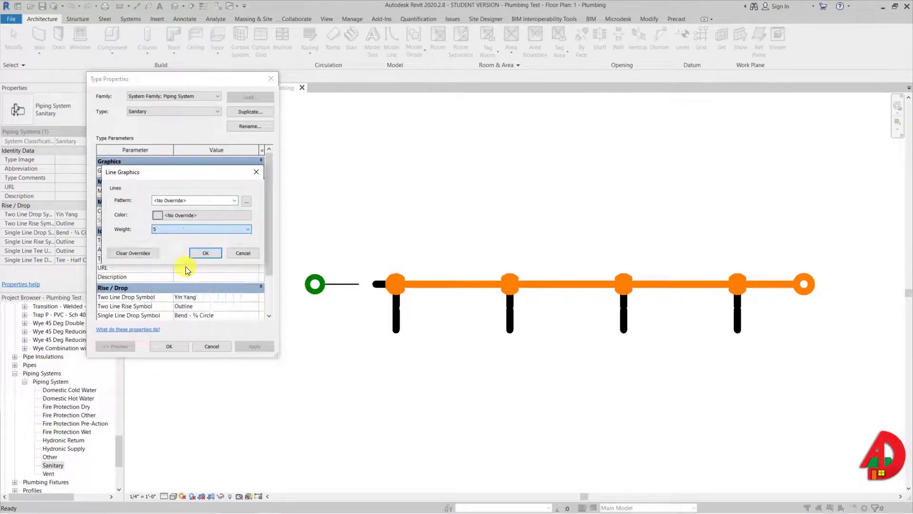
{"action": "left_click", "coordinate": [195, 212]}
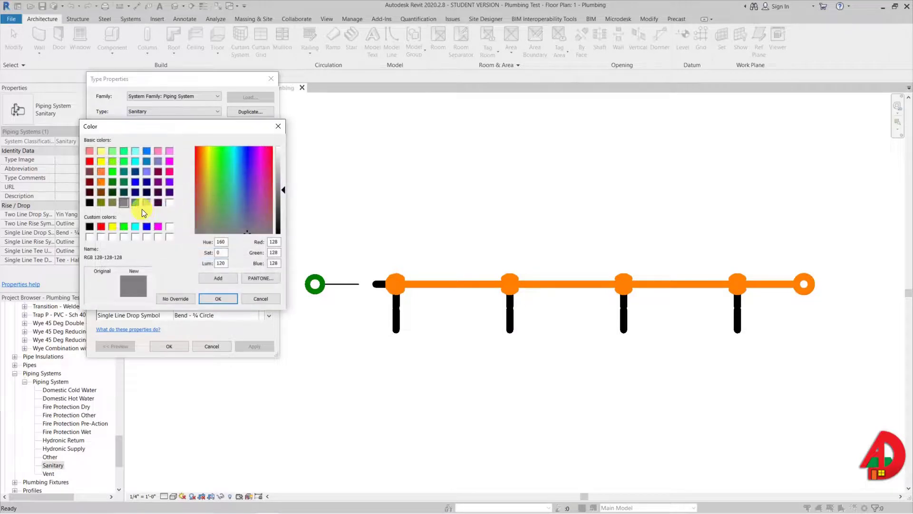
{"action": "left_click", "coordinate": [114, 173]}
{"action": "left_click", "coordinate": [213, 299]}
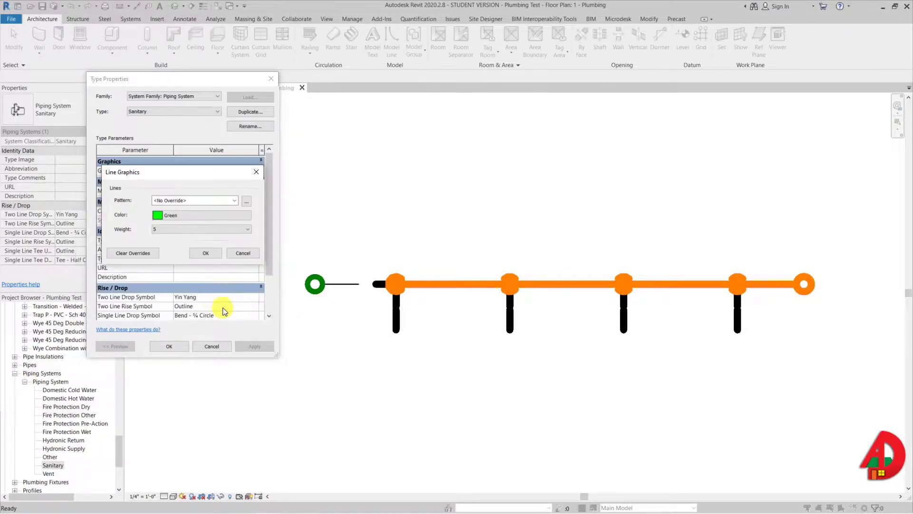
{"action": "left_click", "coordinate": [199, 251]}
{"action": "left_click", "coordinate": [252, 347]}
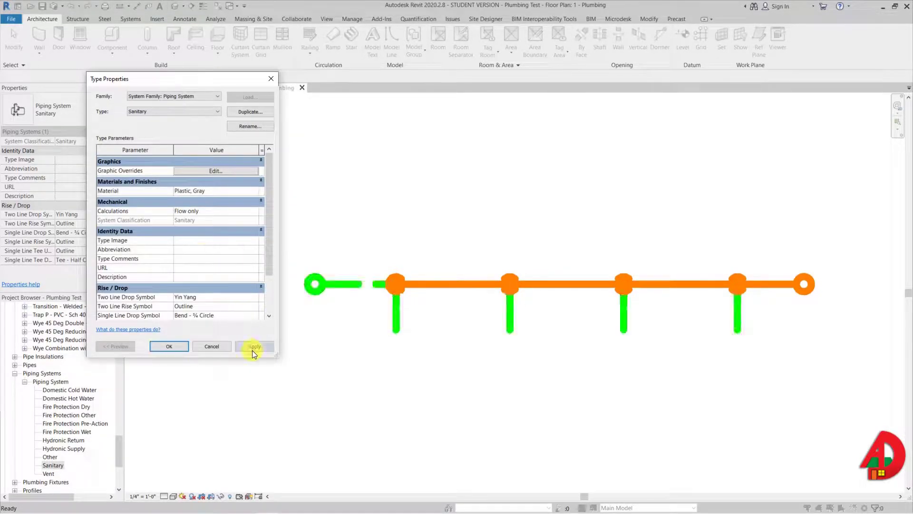
{"action": "left_click", "coordinate": [173, 346]}
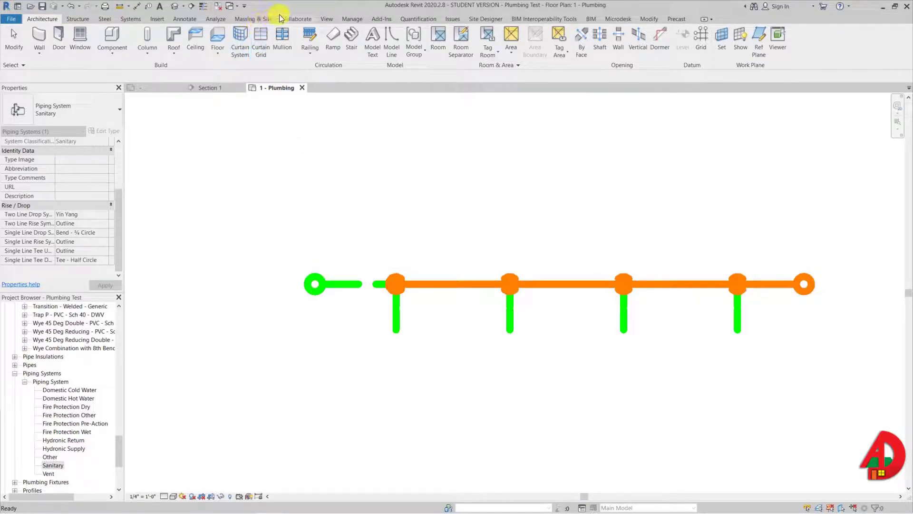
Increase the Pipe Rise / Drop Annotation Size in the pipe settings of Mechanical Settings
{"action": "left_click", "coordinate": [136, 21]}
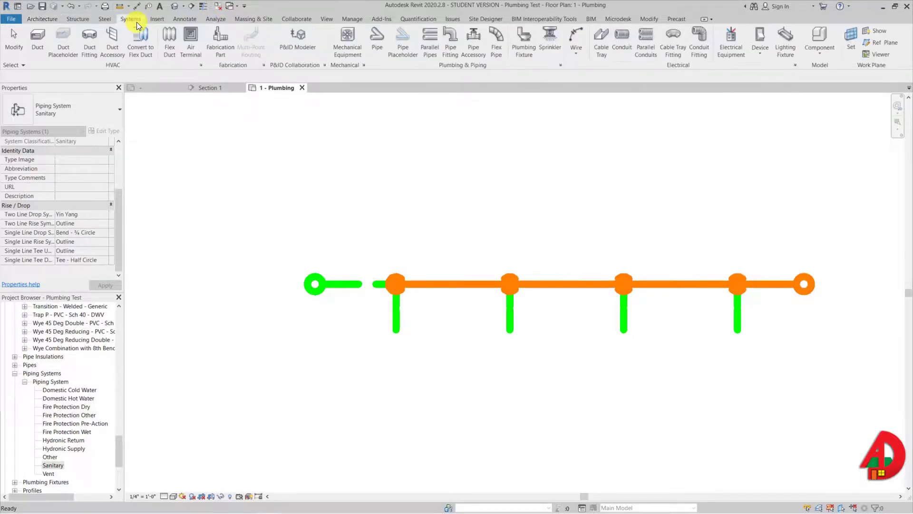
{"action": "left_click", "coordinate": [561, 65]}
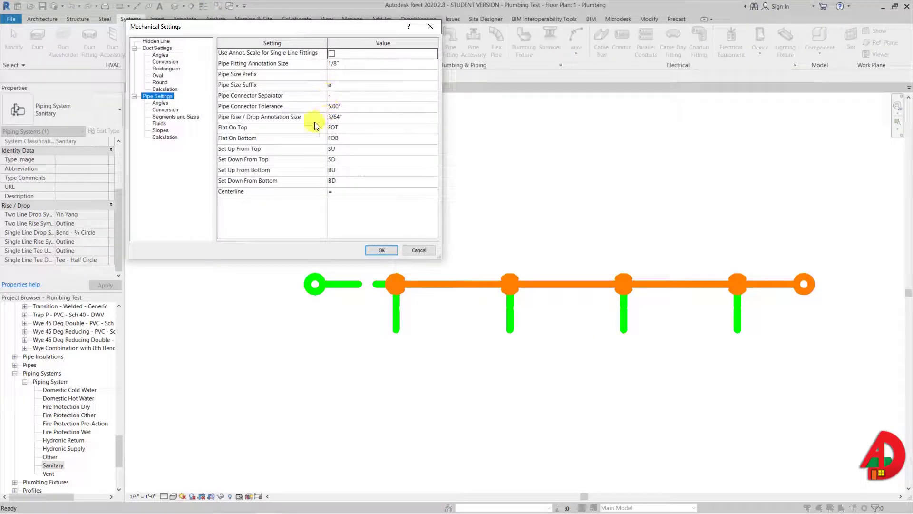
{"action": "left_click", "coordinate": [160, 103]}
{"action": "left_click", "coordinate": [164, 110]}
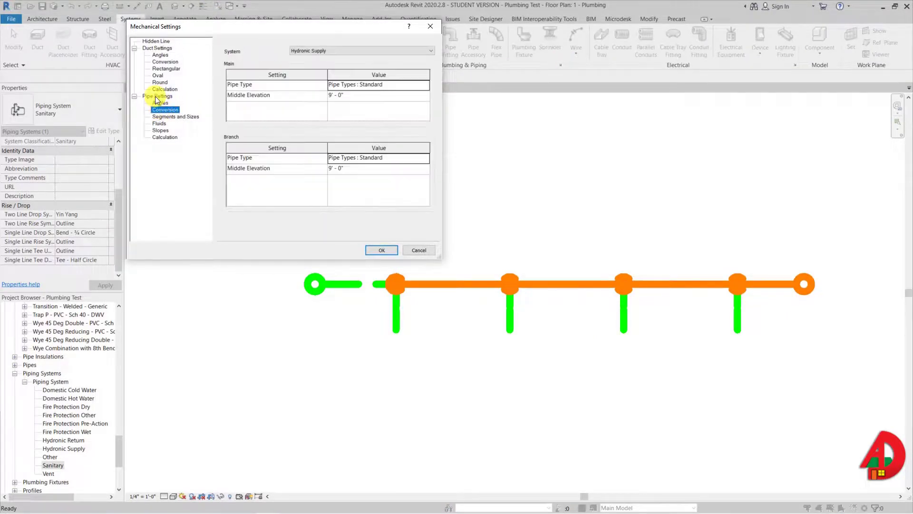
{"action": "left_click", "coordinate": [158, 96]}
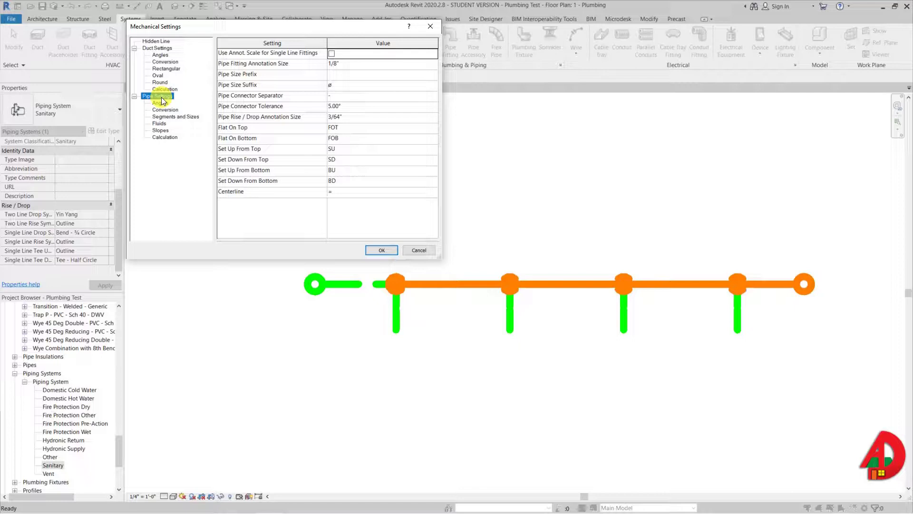
{"action": "left_click", "coordinate": [330, 117]}
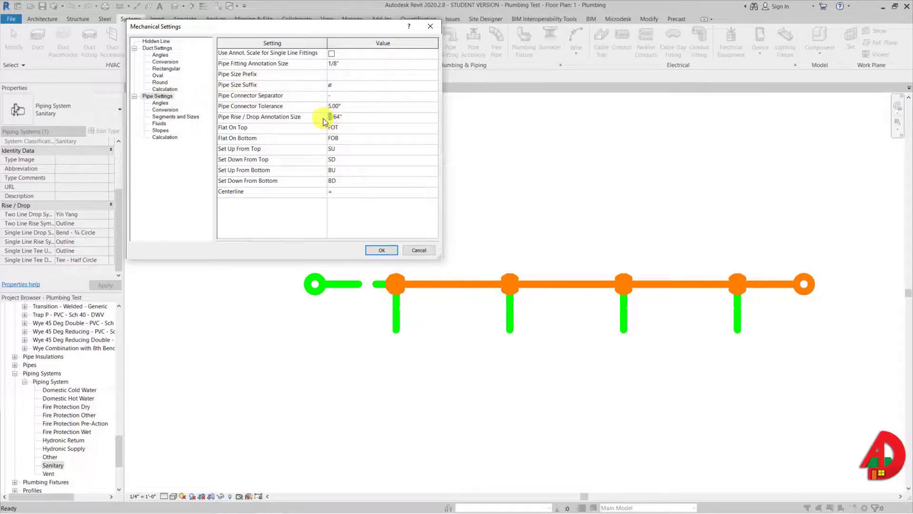
{"action": "left_click", "coordinate": [372, 250]}
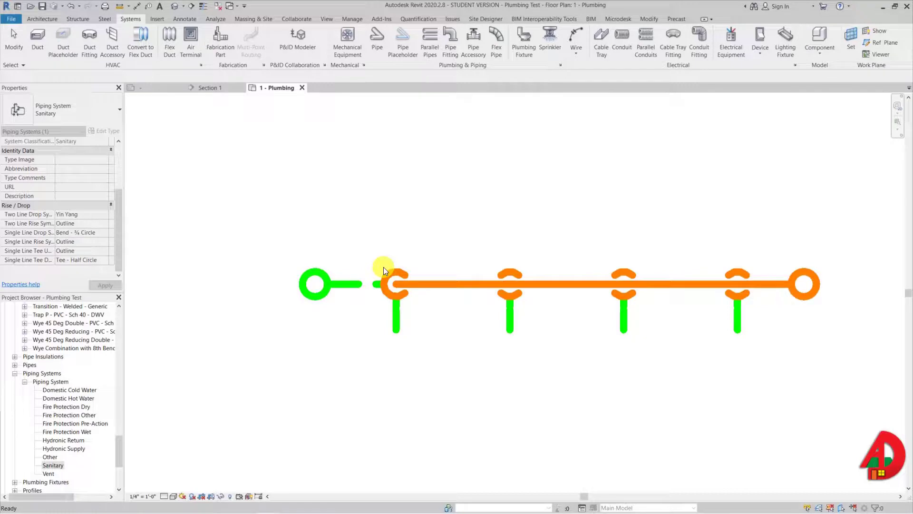
Select the orange vent branch's pipes and fittings in the plan, leaving out the end riser, and hide them in the view
{"action": "left_click", "coordinate": [392, 283]}
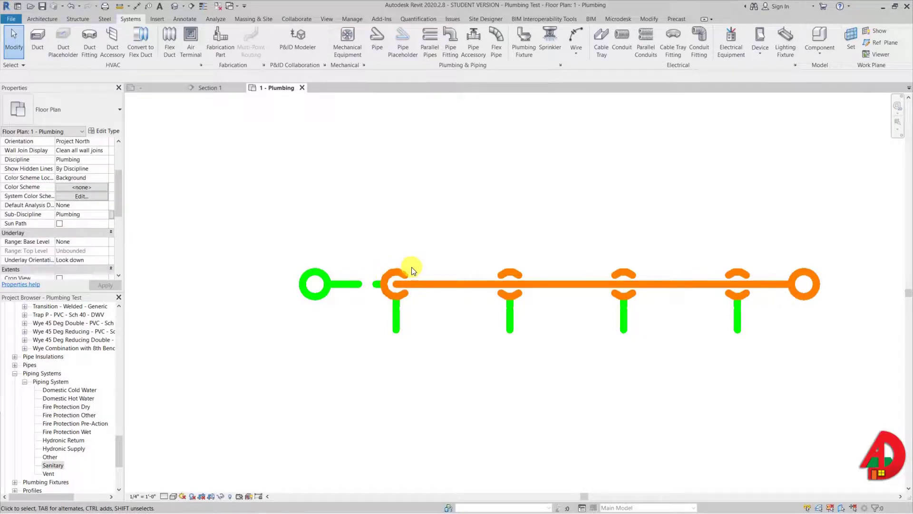
{"action": "left_click", "coordinate": [419, 285]}
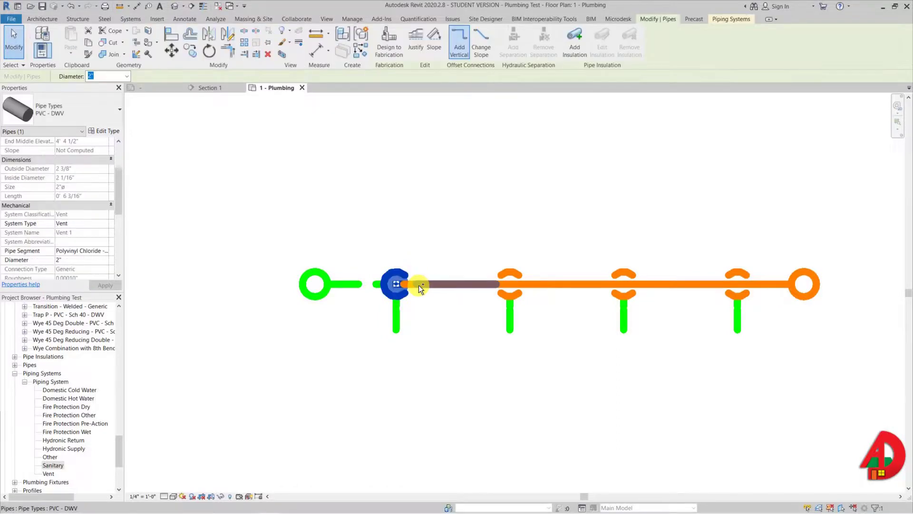
{"action": "left_click", "coordinate": [419, 285], "text": "ctrl"}
{"action": "left_click", "coordinate": [508, 285], "text": "ctrl"}
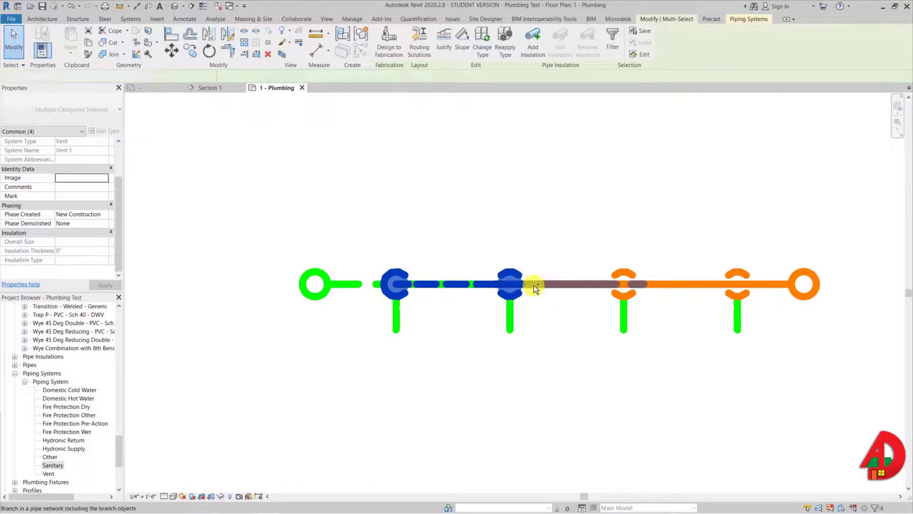
{"action": "left_click", "coordinate": [534, 285], "text": "ctrl"}
{"action": "left_click", "coordinate": [621, 290], "text": "ctrl"}
{"action": "left_click", "coordinate": [680, 284], "text": "ctrl"}
{"action": "left_click", "coordinate": [735, 290], "text": "ctrl"}
{"action": "left_click", "coordinate": [775, 285], "text": "ctrl"}
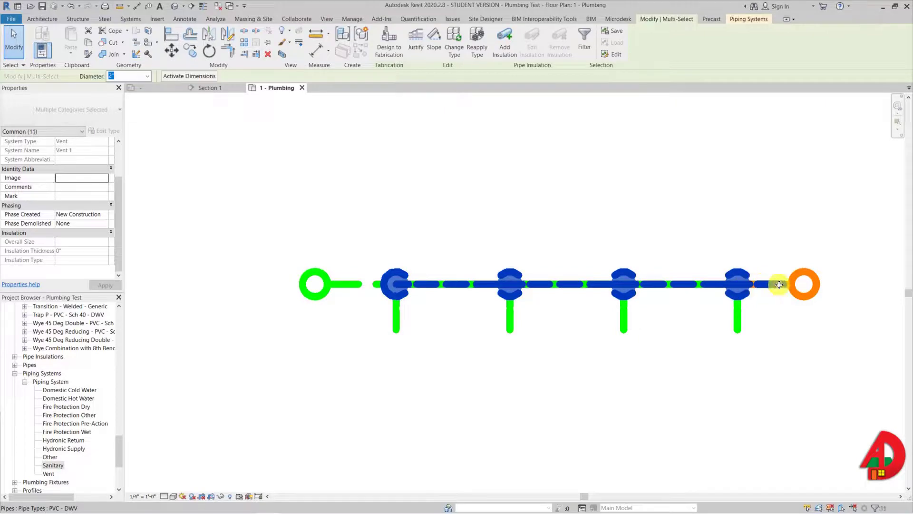
{"action": "right_click", "coordinate": [779, 284]}
{"action": "left_click", "coordinate": [763, 321]}
Hide the leftover vent tee nearest the end riser in the plan view and clear the selection
{"action": "left_click", "coordinate": [726, 283]}
{"action": "right_click", "coordinate": [726, 283]}
{"action": "mouse_move", "coordinate": [770, 328]}
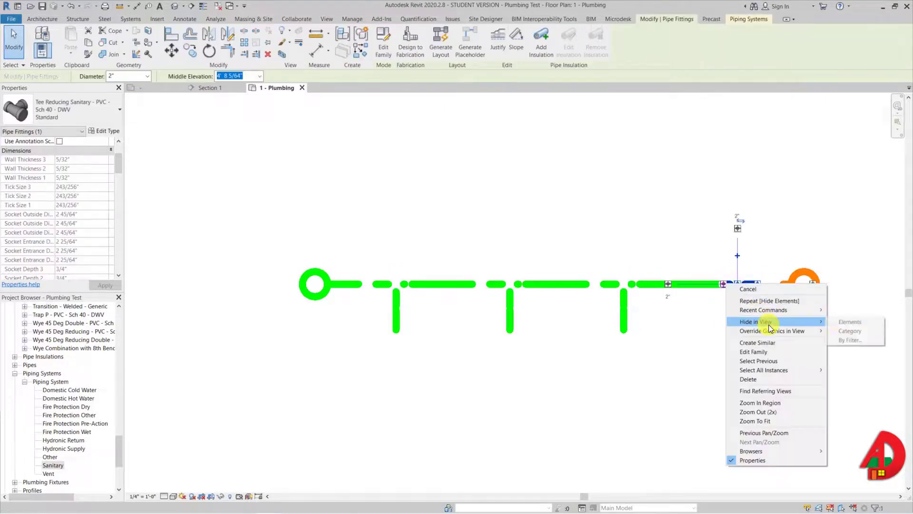
{"action": "key", "text": "Escape"}
{"action": "key", "text": "Escape"}
{"action": "right_click", "coordinate": [728, 283]}
{"action": "key", "text": "Escape"}
{"action": "key", "text": "Escape"}
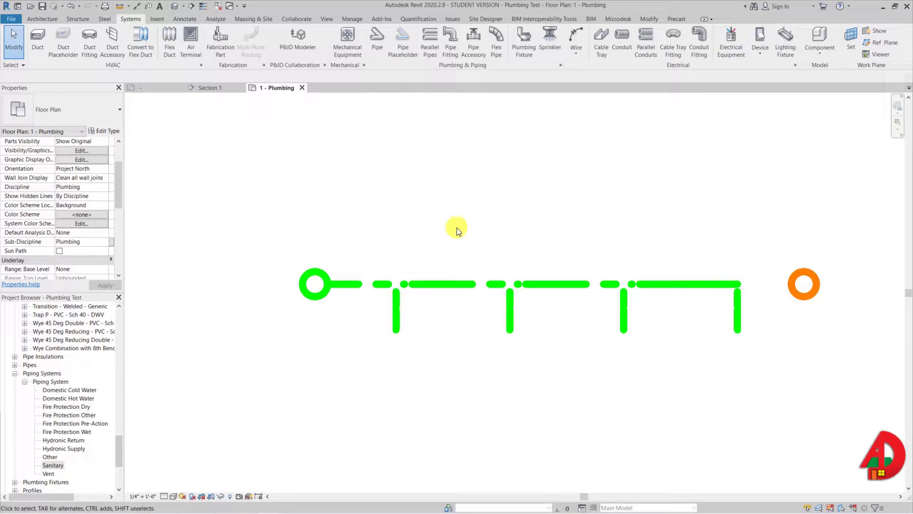
Draw a Wide Lines detail line from the first green branch junction, over a raised horizontal run and diagonally down to the orange riser
{"action": "key", "text": "d"}
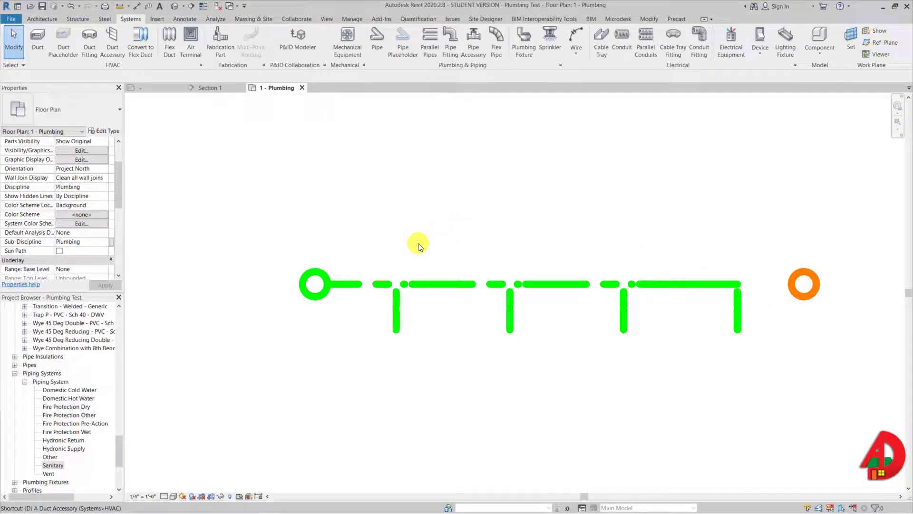
{"action": "key", "text": "l"}
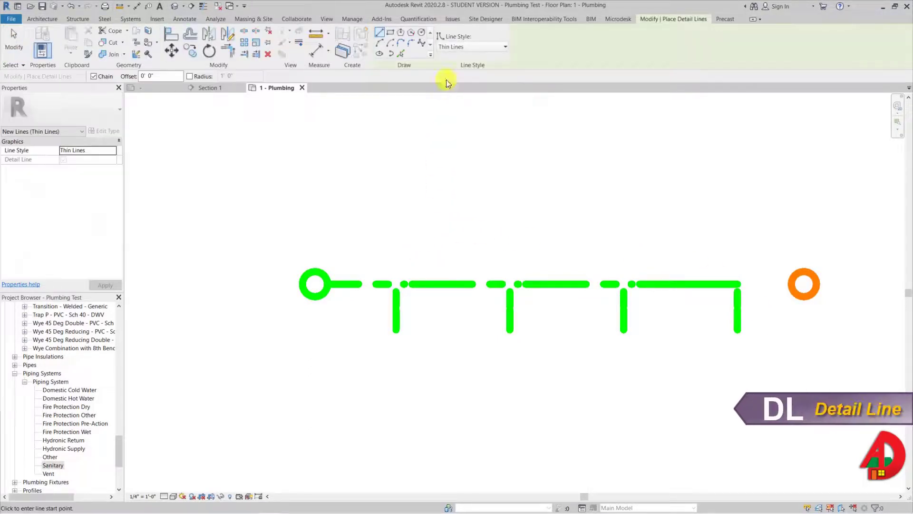
{"action": "left_click", "coordinate": [454, 47]}
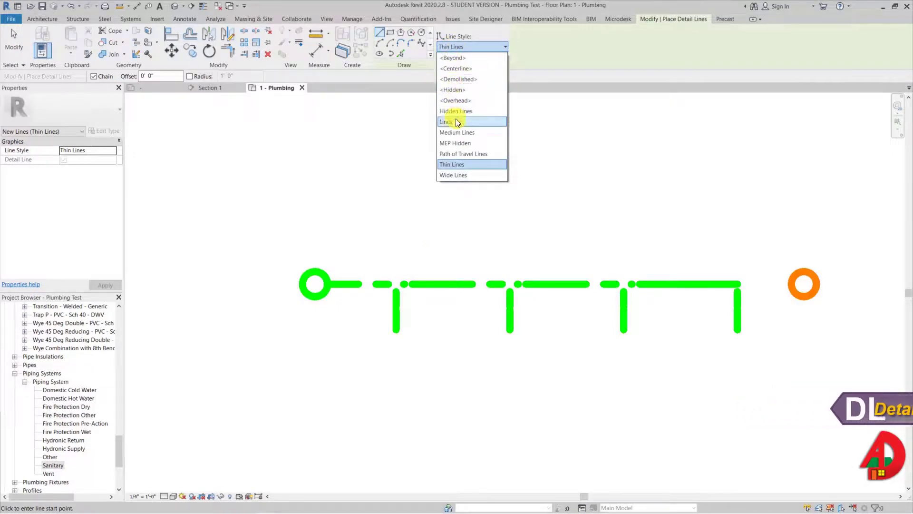
{"action": "left_click", "coordinate": [454, 175]}
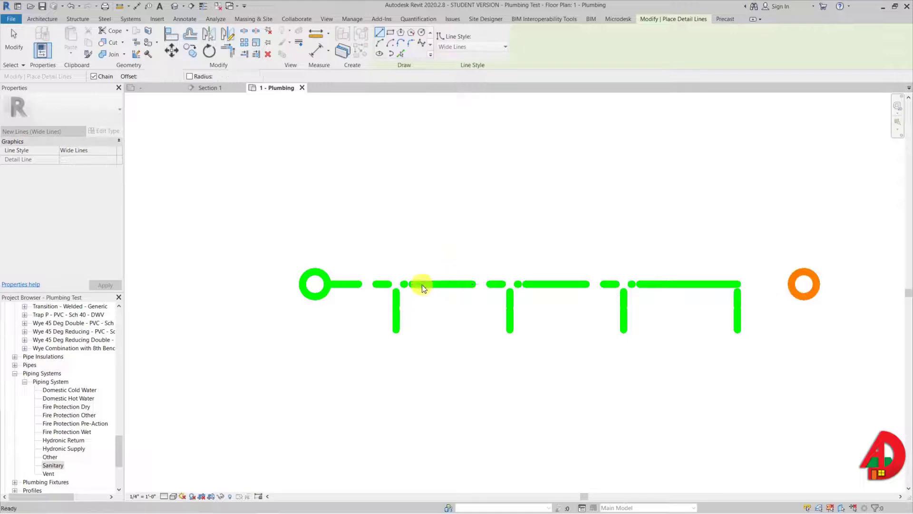
{"action": "left_click", "coordinate": [396, 284]}
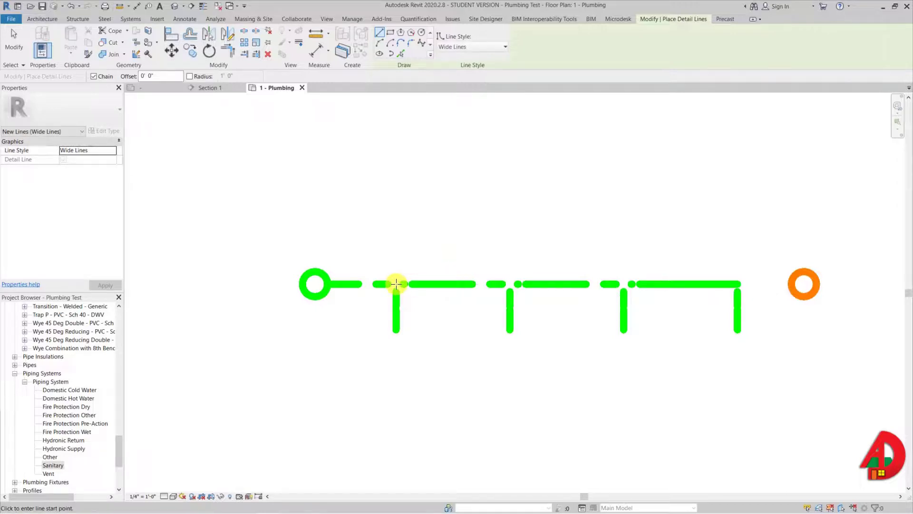
{"action": "left_click", "coordinate": [443, 227]}
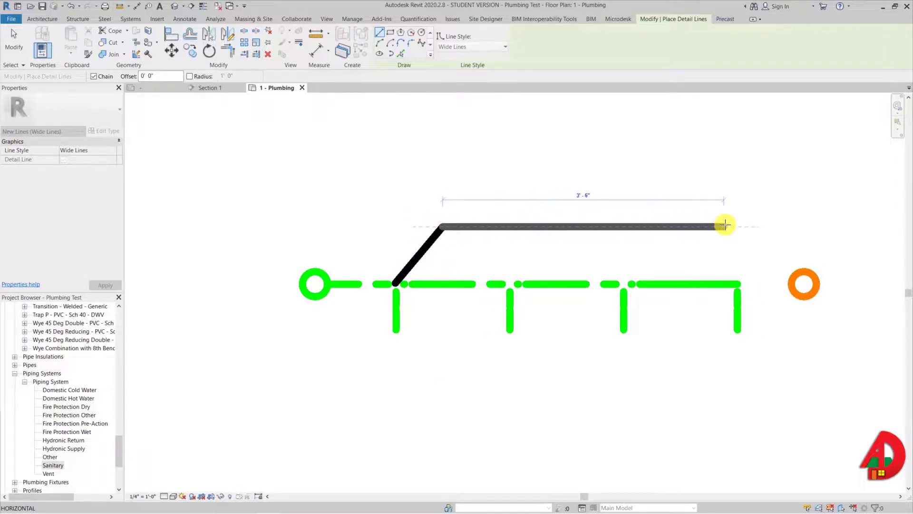
{"action": "left_click", "coordinate": [741, 225]}
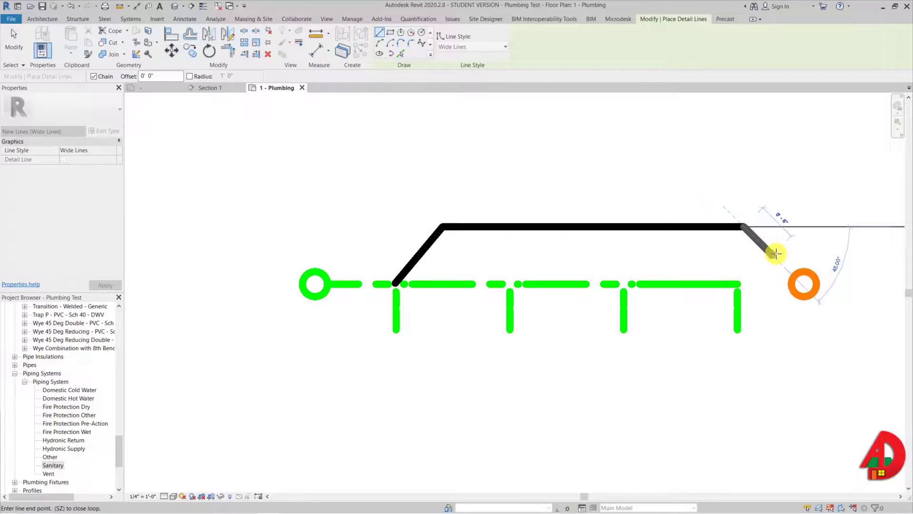
{"action": "left_click", "coordinate": [793, 274]}
{"action": "key", "text": "Escape"}
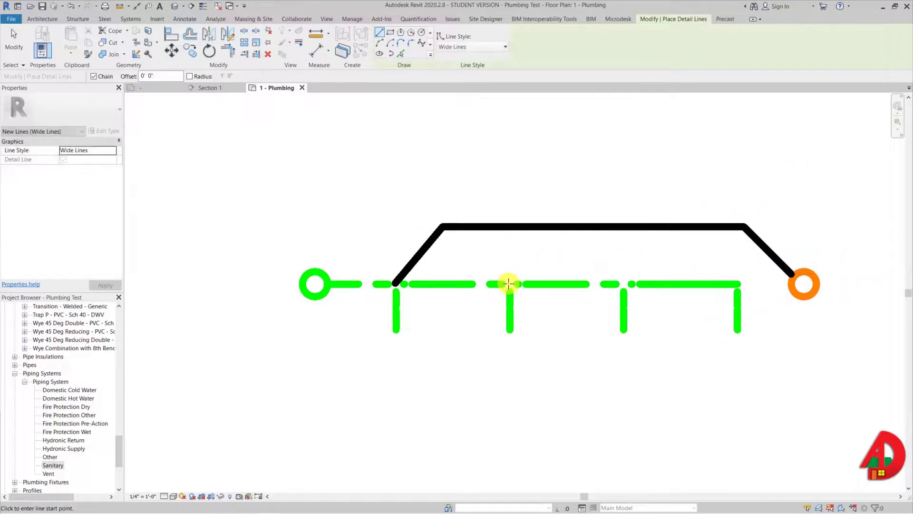
Add diagonal detail lines from the second and third green branch junctions up to the black horizontal line
{"action": "left_click", "coordinate": [509, 283]}
{"action": "left_click", "coordinate": [546, 226]}
{"action": "key", "text": "Escape"}
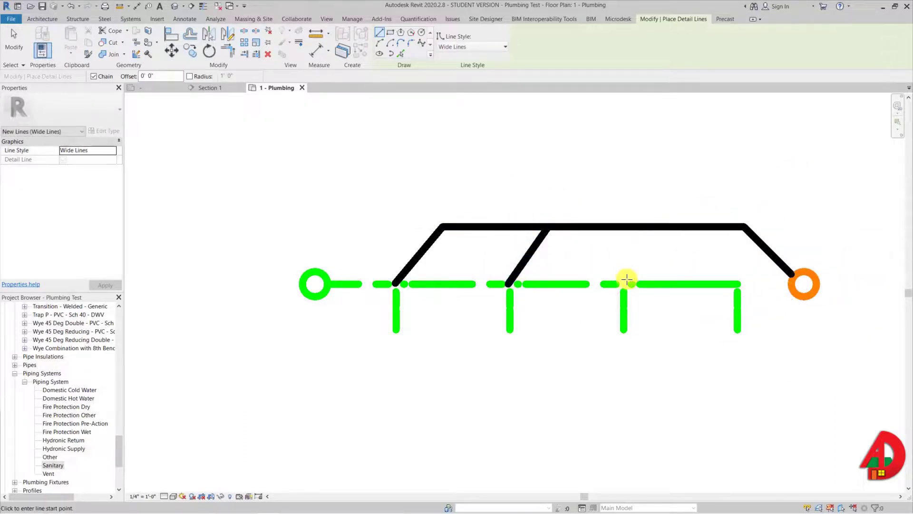
{"action": "left_click", "coordinate": [625, 284]}
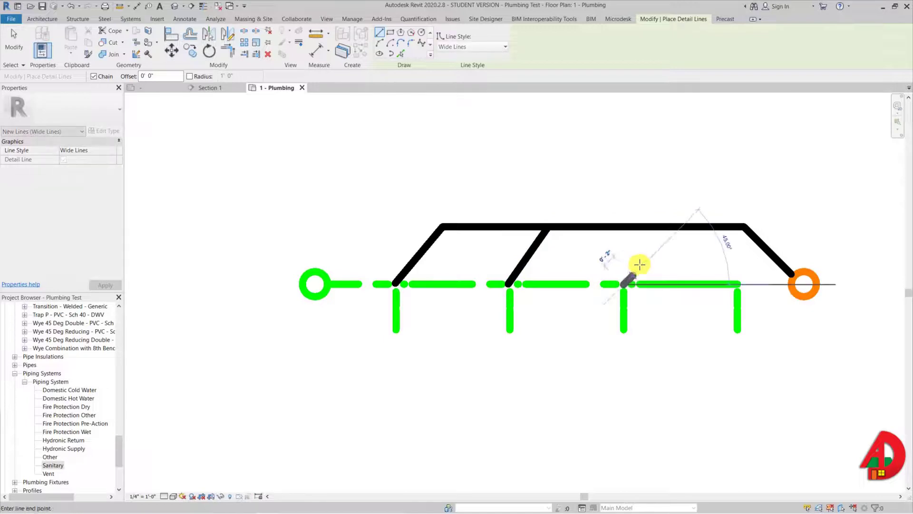
{"action": "left_click", "coordinate": [656, 228]}
{"action": "key", "text": "Escape"}
{"action": "key", "text": "Escape"}
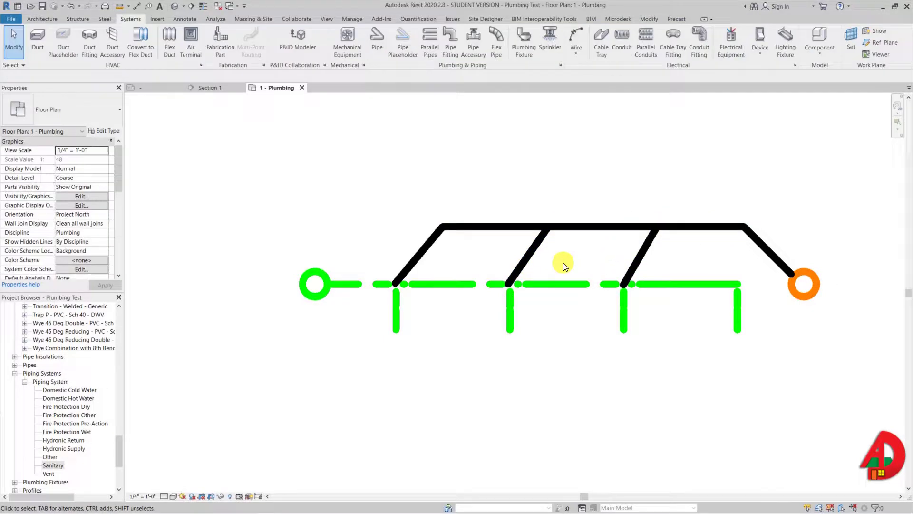
Load the Riser Symbol family into the project and place one RISER instance beside the piping in the plumbing plan
{"action": "left_click", "coordinate": [138, 87]}
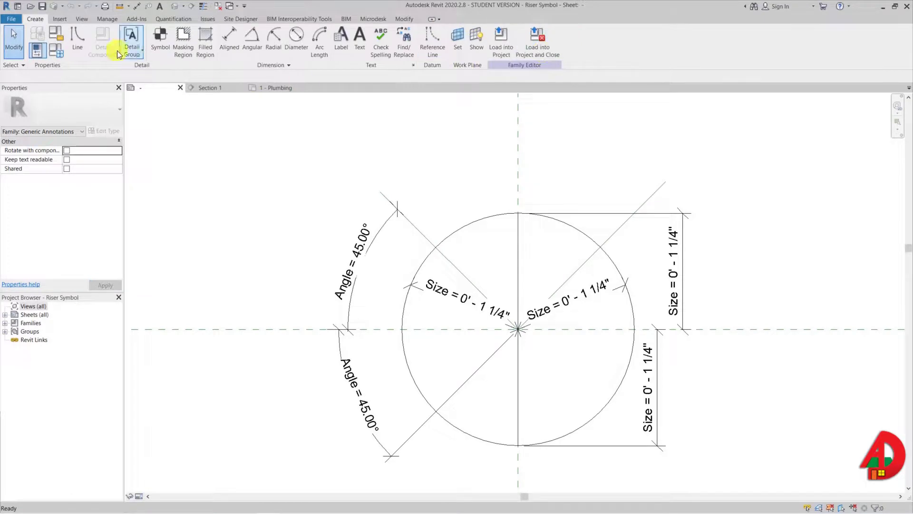
{"action": "left_click", "coordinate": [499, 43]}
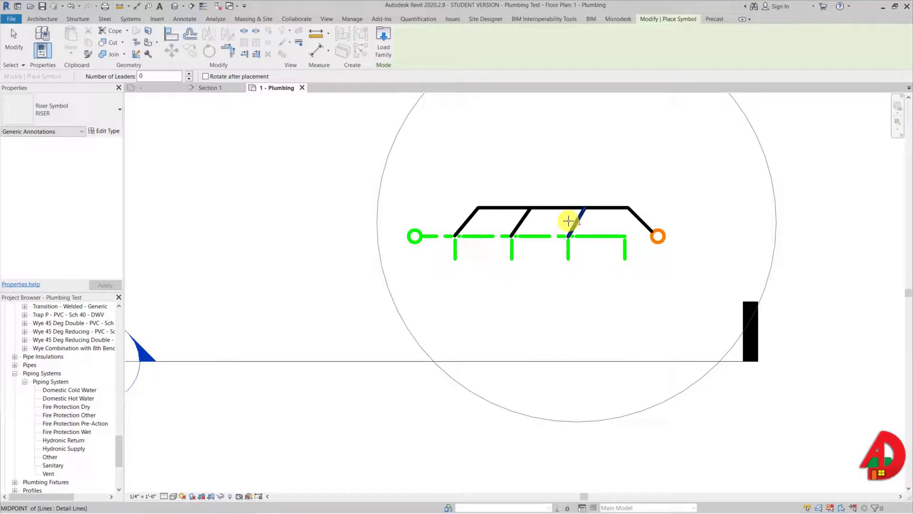
{"action": "scroll", "coordinate": [501, 224], "scroll_direction": "down", "scroll_amount": 1}
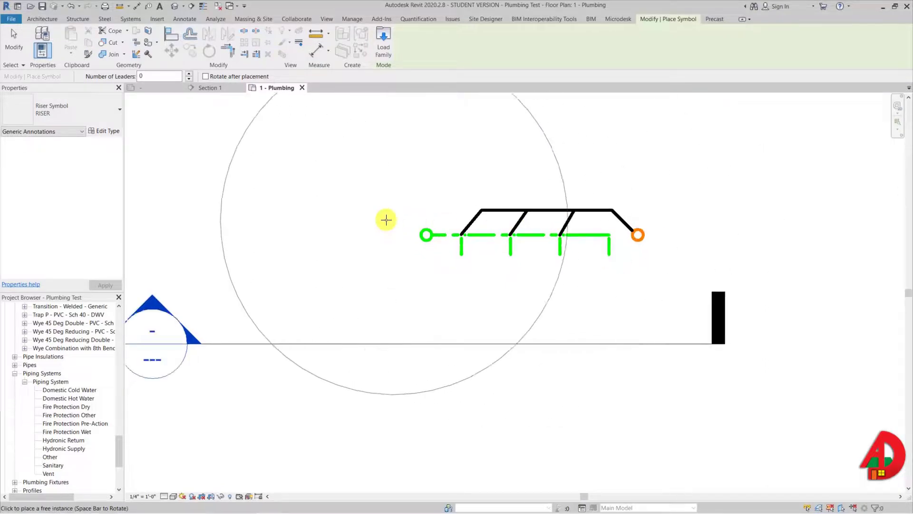
{"action": "left_click", "coordinate": [241, 210]}
{"action": "key", "text": "Escape"}
{"action": "key", "text": "Escape"}
{"action": "scroll", "coordinate": [551, 277], "scroll_direction": "down", "scroll_amount": 2}
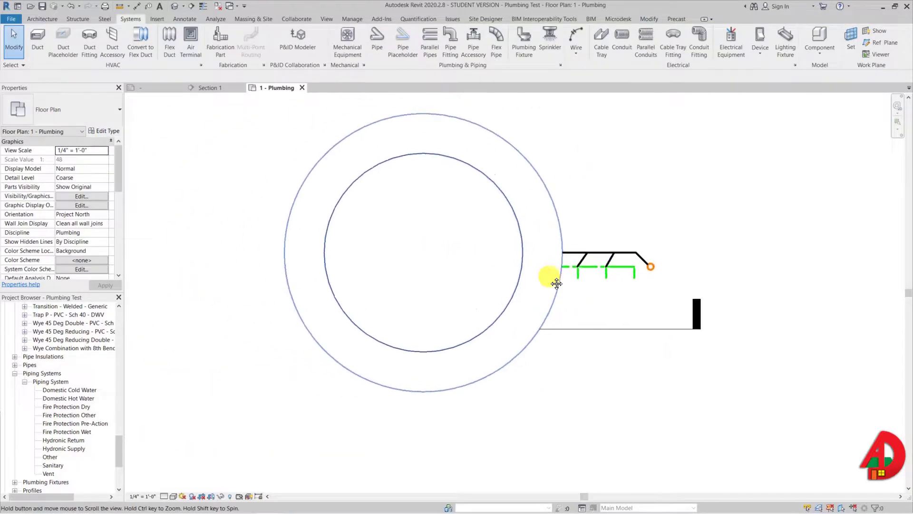
Set both MaskingR and Size of the placed symbol's RISER type to 5/64"
{"action": "left_click", "coordinate": [558, 255]}
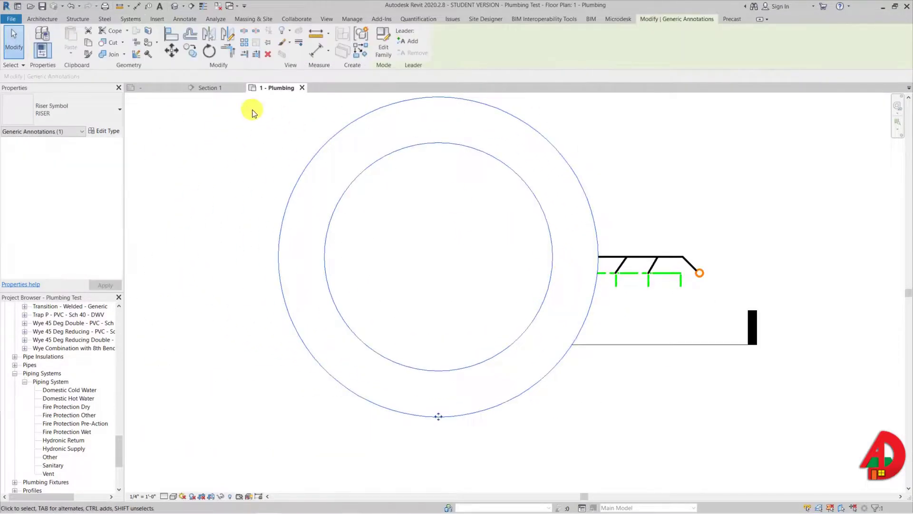
{"action": "left_click", "coordinate": [105, 130]}
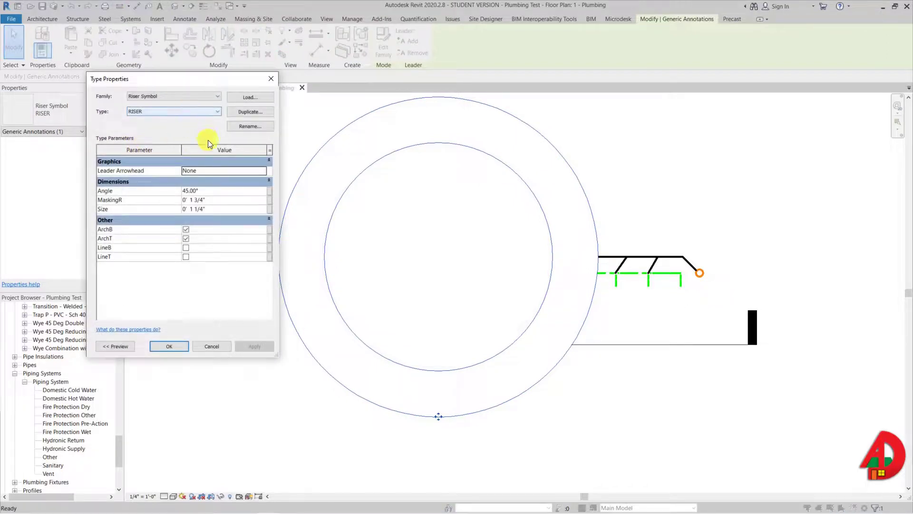
{"action": "left_click", "coordinate": [198, 200]}
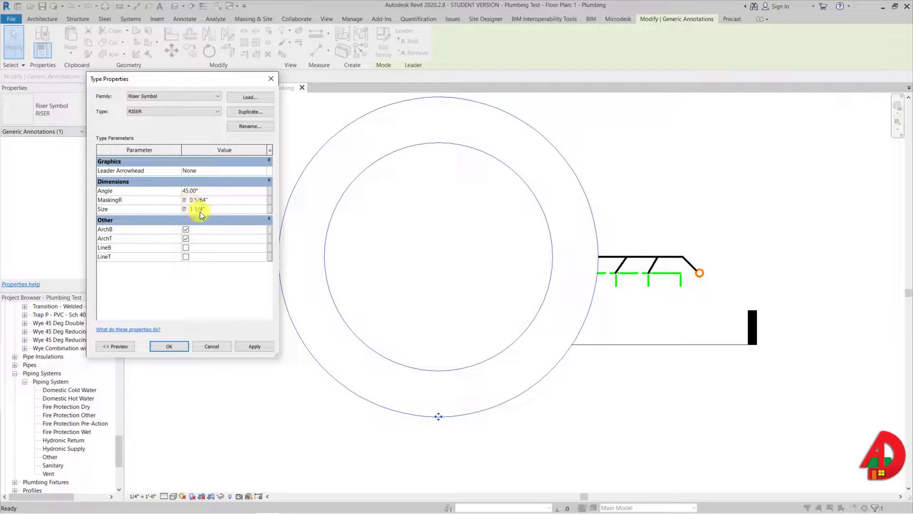
{"action": "left_click", "coordinate": [215, 200]}
{"action": "key", "text": "ctrl+c"}
{"action": "left_click", "coordinate": [216, 210]}
{"action": "key", "text": "ctrl+v"}
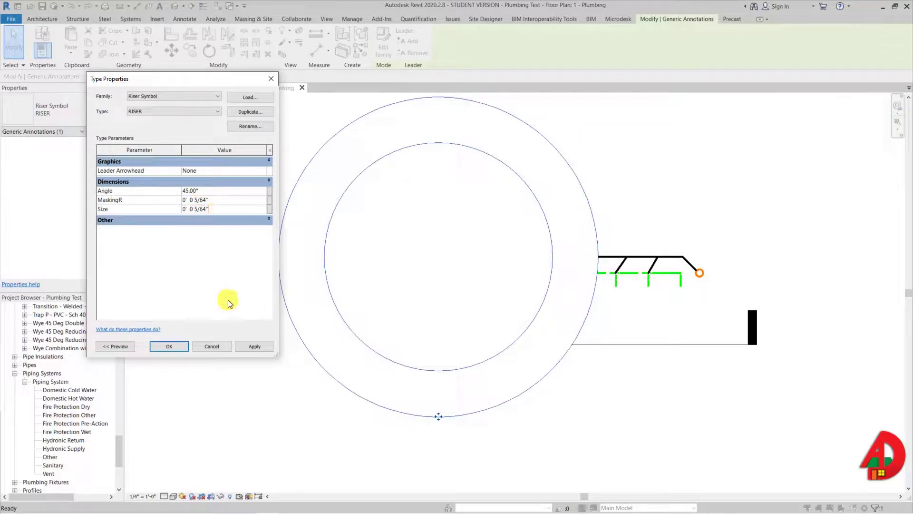
{"action": "left_click", "coordinate": [250, 347]}
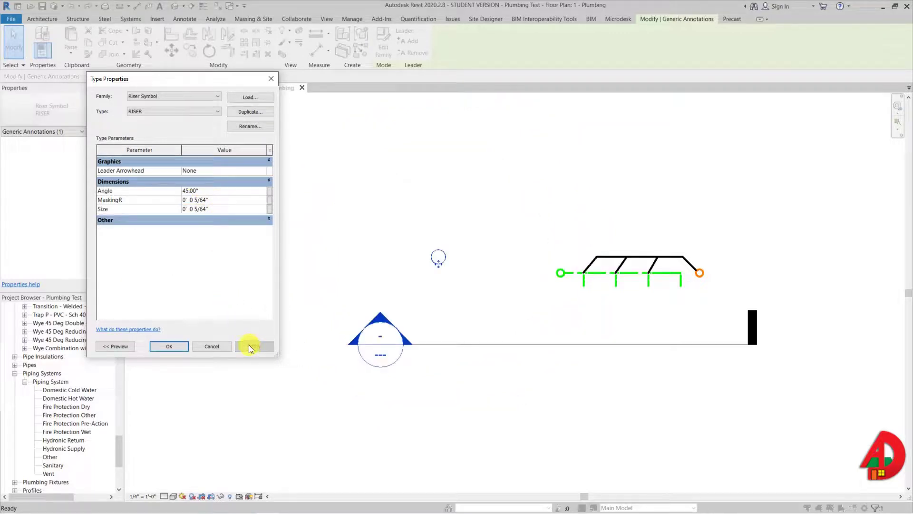
{"action": "left_click", "coordinate": [169, 346]}
Move the riser symbol onto the green end riser and switch the view to the Wireframe visual style
{"action": "scroll", "coordinate": [492, 275], "scroll_direction": "up", "scroll_amount": 3}
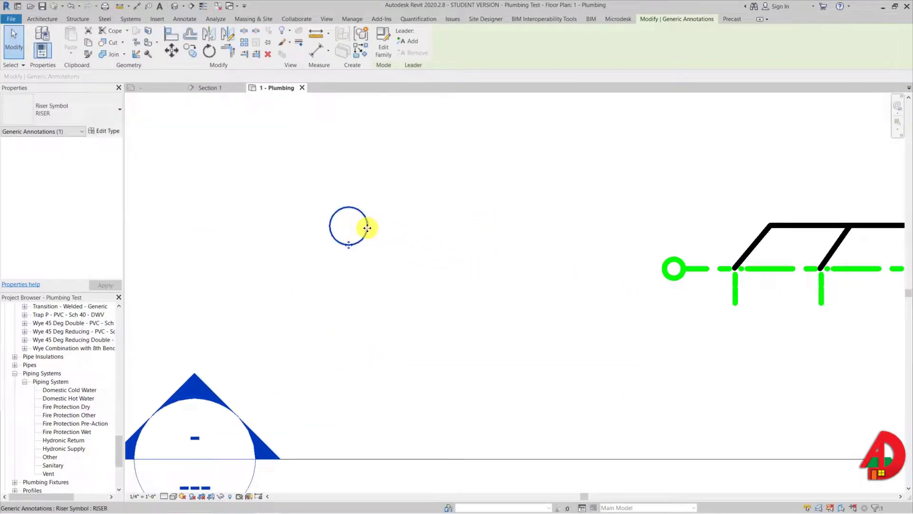
{"action": "left_click_drag", "start_coordinate": [367, 227], "coordinate": [693, 271]}
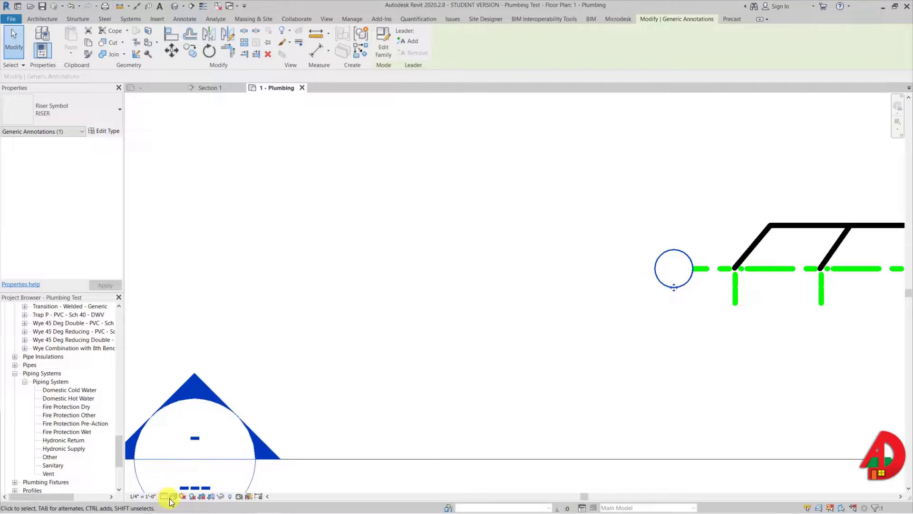
{"action": "left_click", "coordinate": [171, 498]}
{"action": "left_click", "coordinate": [206, 440]}
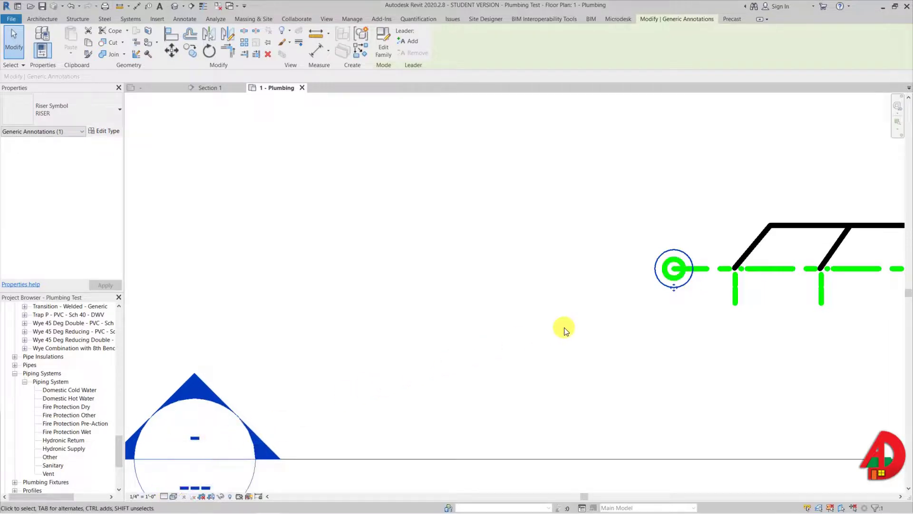
Override the line weight of the UP/DN annotation subcategory under Generic Annotations to 5 in the plan's visibility/graphics overrides
{"action": "key", "text": "v"}
{"action": "key", "text": "g"}
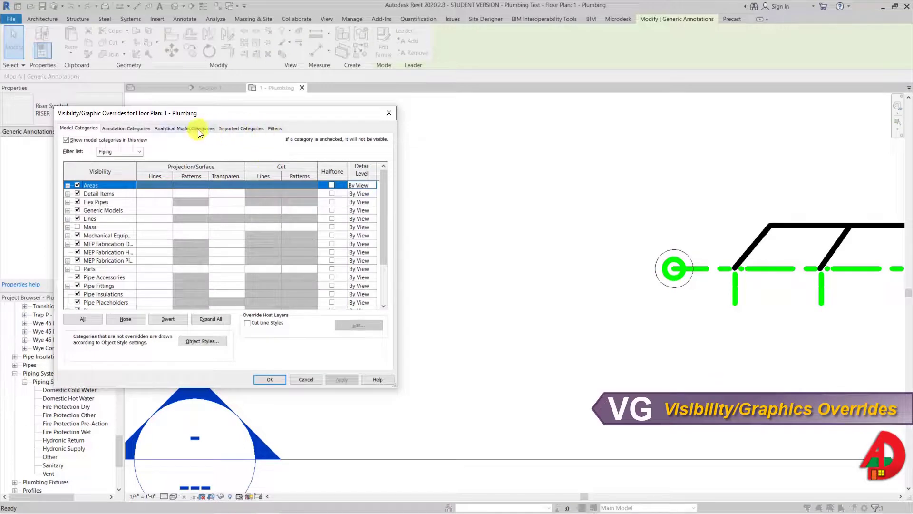
{"action": "left_click", "coordinate": [136, 128]}
{"action": "left_click", "coordinate": [94, 244]}
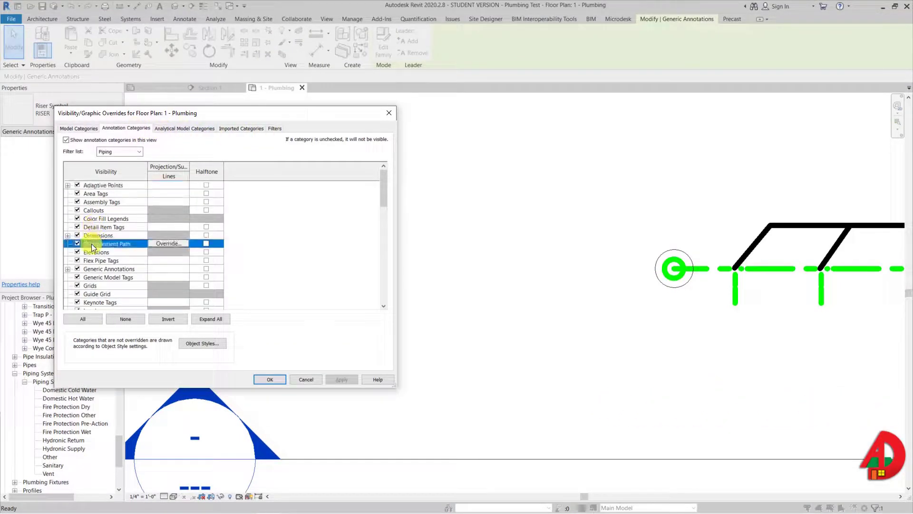
{"action": "key", "text": "g"}
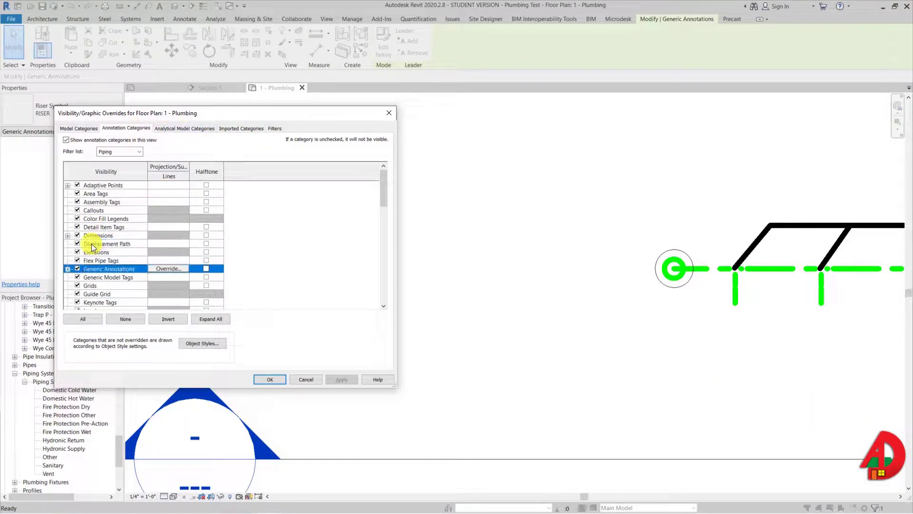
{"action": "left_click", "coordinate": [67, 269]}
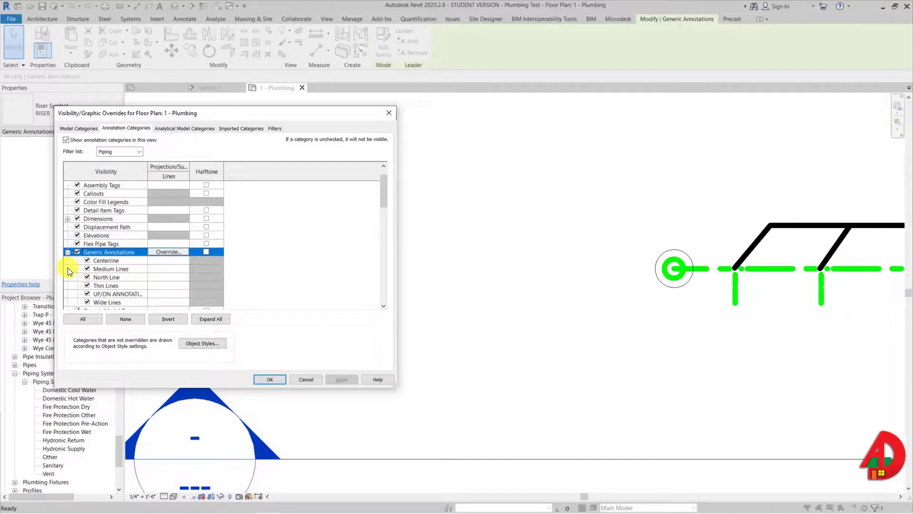
{"action": "left_click", "coordinate": [97, 294]}
{"action": "left_click", "coordinate": [159, 294]}
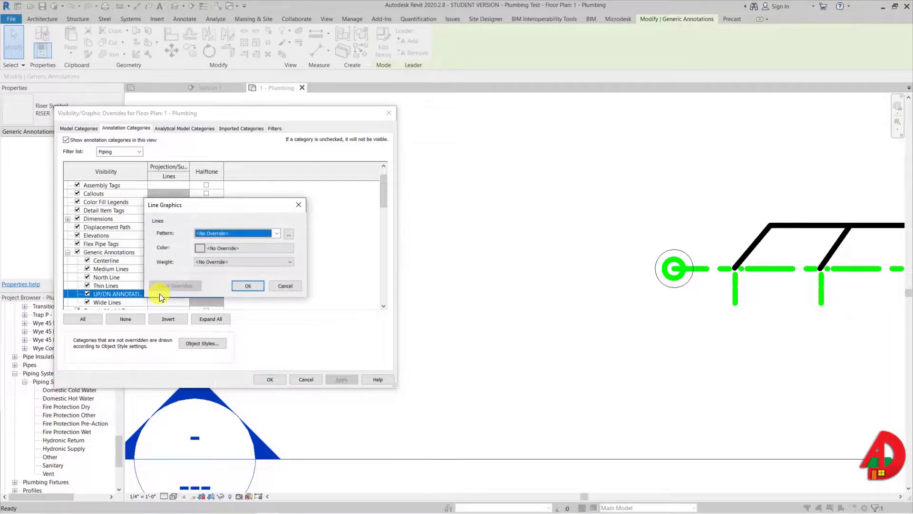
{"action": "left_click", "coordinate": [201, 262]}
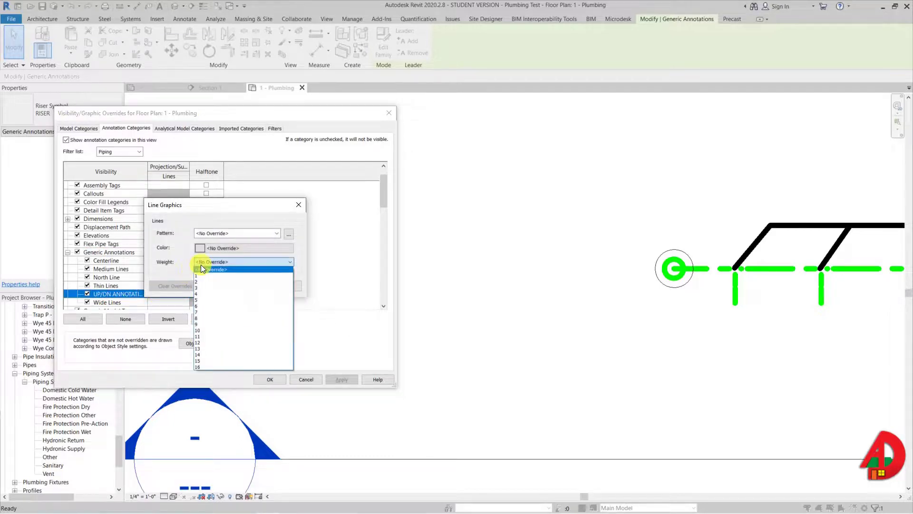
{"action": "left_click", "coordinate": [201, 299]}
{"action": "left_click", "coordinate": [247, 286]}
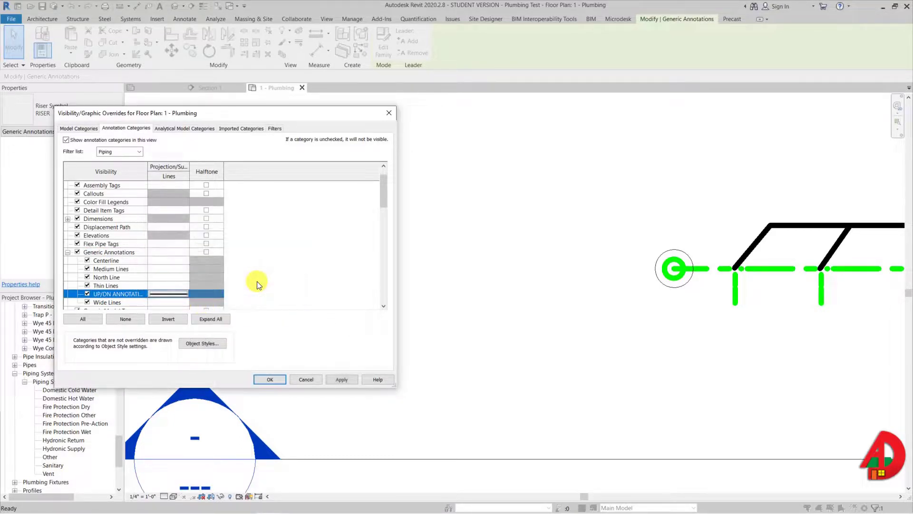
{"action": "left_click", "coordinate": [271, 378]}
{"action": "key", "text": "Escape"}
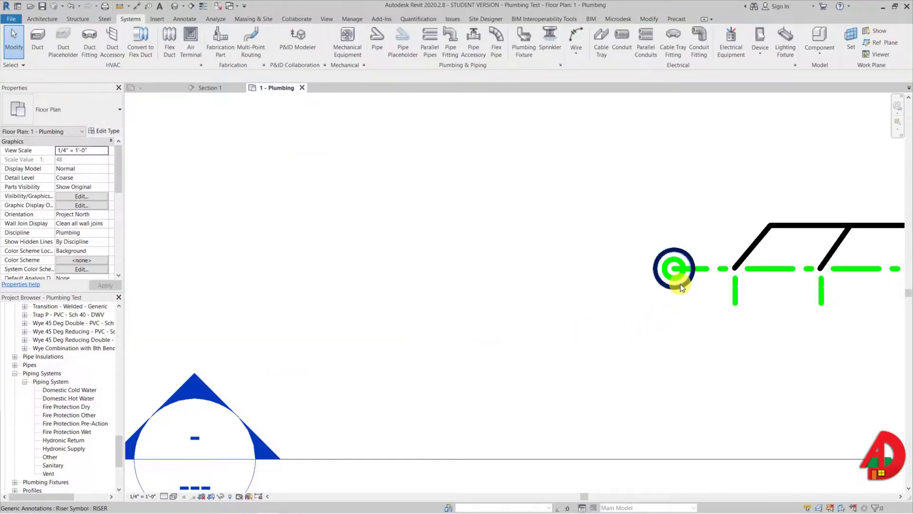
Set both MaskingR and Size of the riser symbol's RISER type to 3/64" and apply the change
{"action": "left_click", "coordinate": [680, 284]}
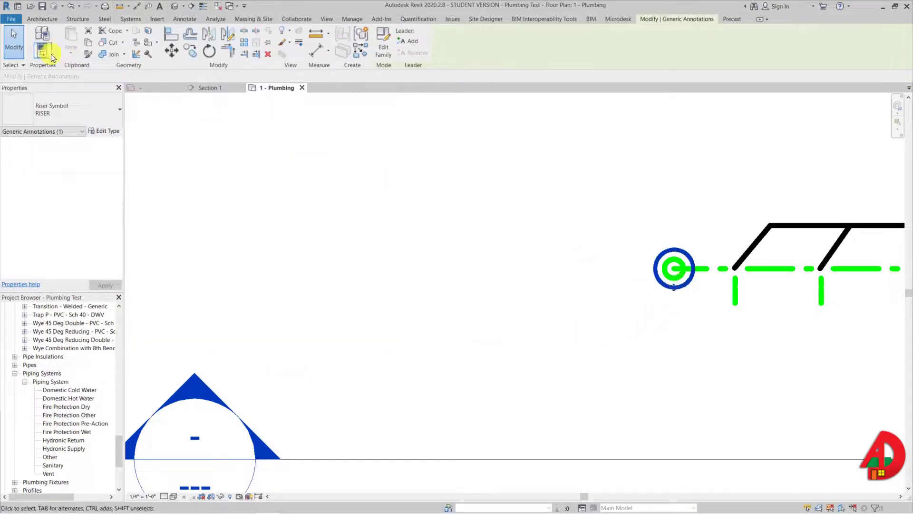
{"action": "left_click", "coordinate": [100, 133]}
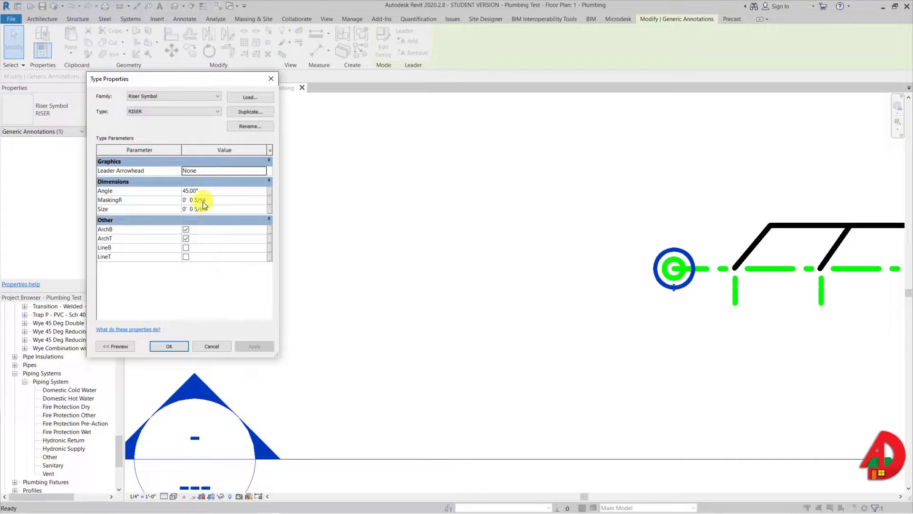
{"action": "left_click", "coordinate": [196, 200]}
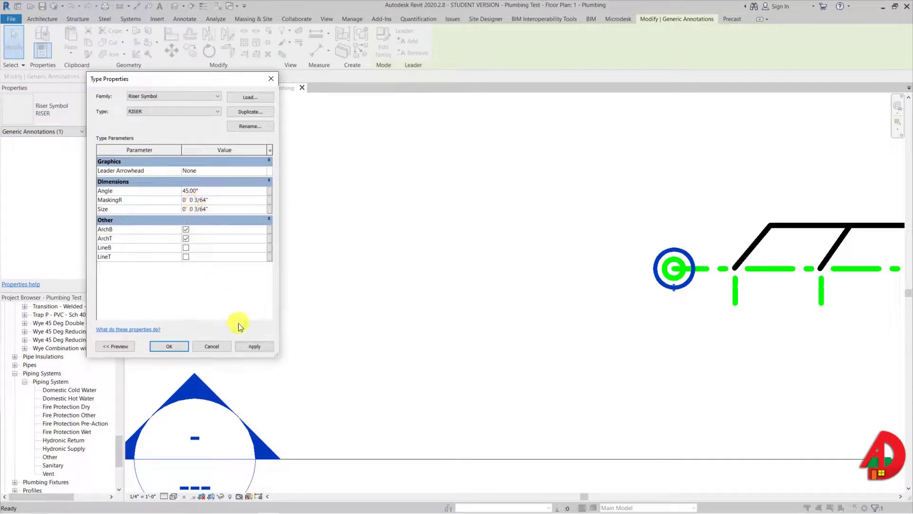
{"action": "left_click", "coordinate": [250, 346]}
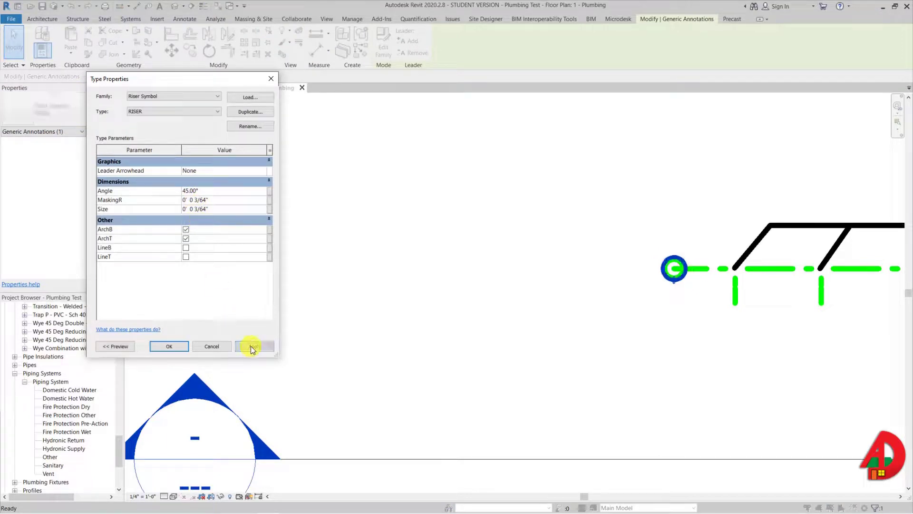
Set both MaskingR and Size of the riser symbol's RISER type to 5/128" and apply the change
{"action": "double_click", "coordinate": [196, 210]}
{"action": "type", "text": "5"}
{"action": "double_click", "coordinate": [207, 210]}
{"action": "type", "text": "128"}
{"action": "left_click", "coordinate": [222, 198]}
{"action": "type", "text": "5/128\""}
{"action": "left_click", "coordinate": [253, 344]}
{"action": "left_click", "coordinate": [174, 348]}
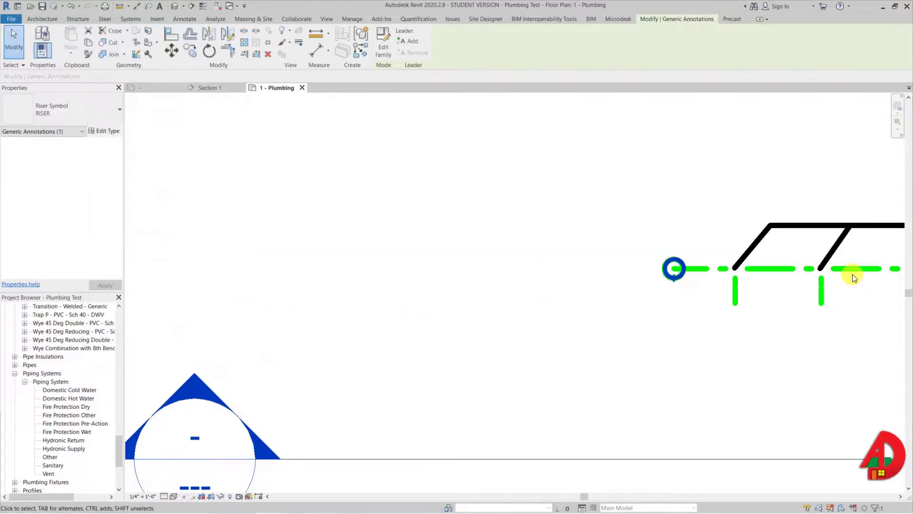
Move the riser symbol off the green end riser and copy it onto the first branch junction along the horizontal black line
{"action": "middle_click_drag", "start_coordinate": [852, 271], "coordinate": [383, 256]}
{"action": "scroll", "coordinate": [244, 267], "scroll_direction": "up", "scroll_amount": 3}
{"action": "left_click_drag", "start_coordinate": [243, 266], "coordinate": [292, 204]}
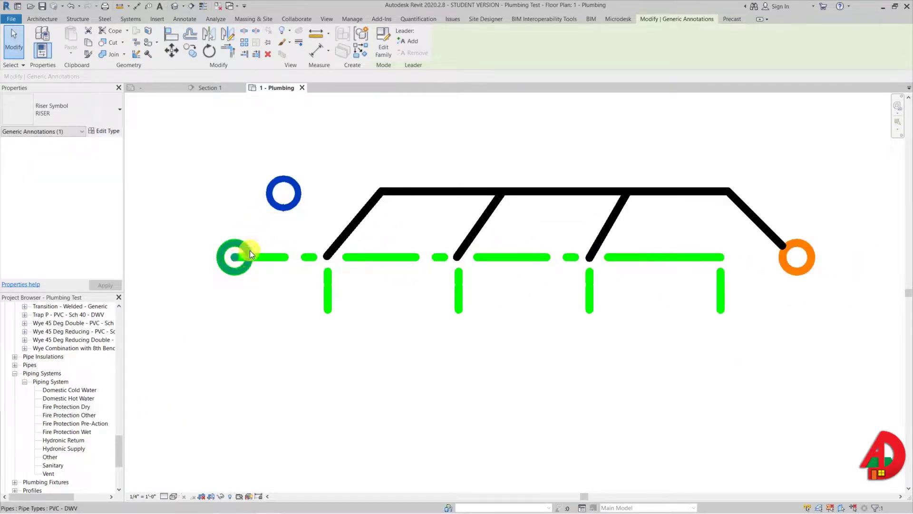
{"action": "key", "text": "c"}
{"action": "key", "text": "o"}
{"action": "left_click", "coordinate": [284, 194]}
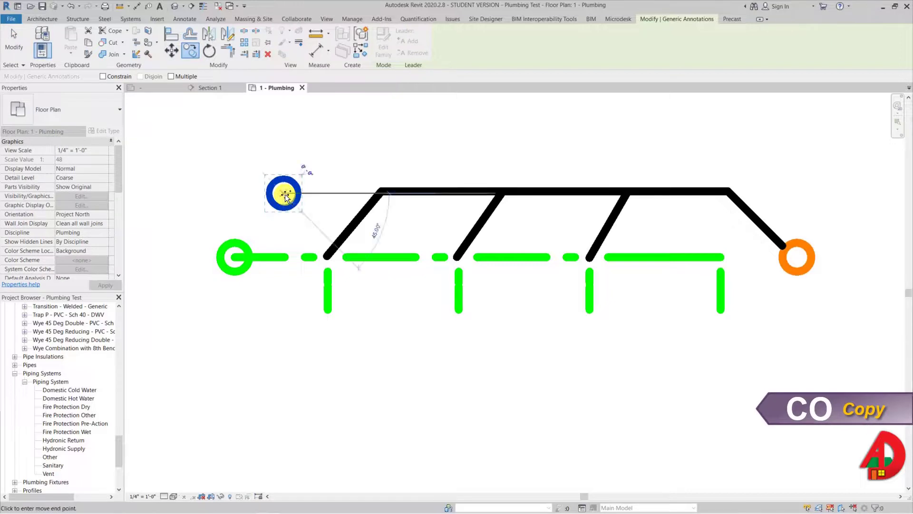
{"action": "left_click", "coordinate": [501, 191]}
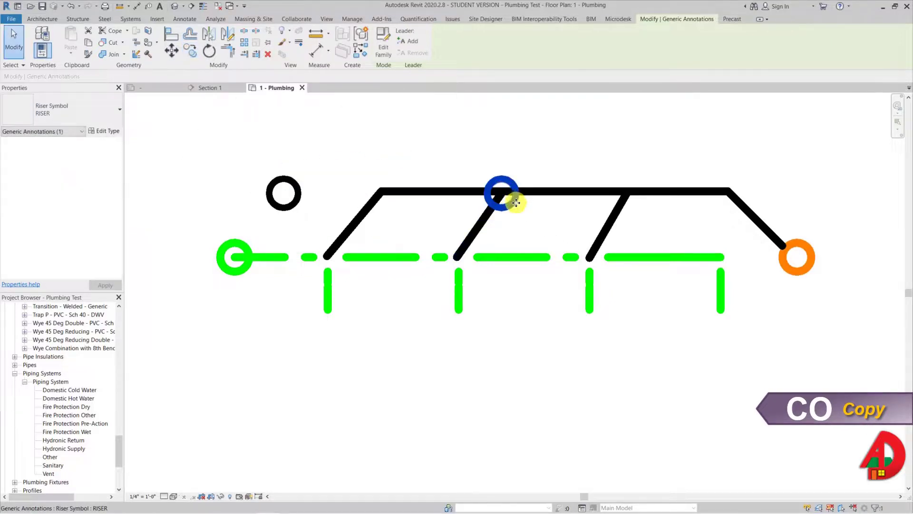
{"action": "key", "text": "Escape"}
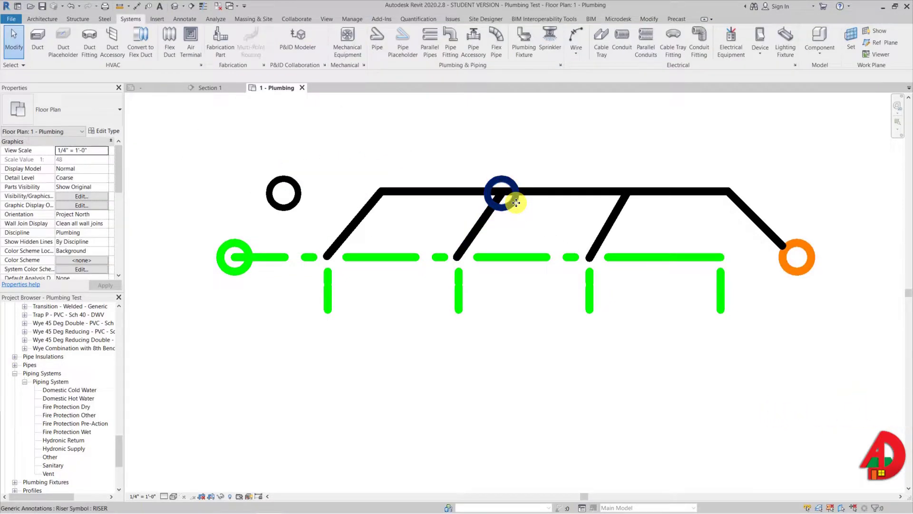
Switch the view out of the Wireframe visual style and change the copied symbol on the black line to the JUNCTION type
{"action": "left_click", "coordinate": [174, 496]}
{"action": "left_click", "coordinate": [193, 448]}
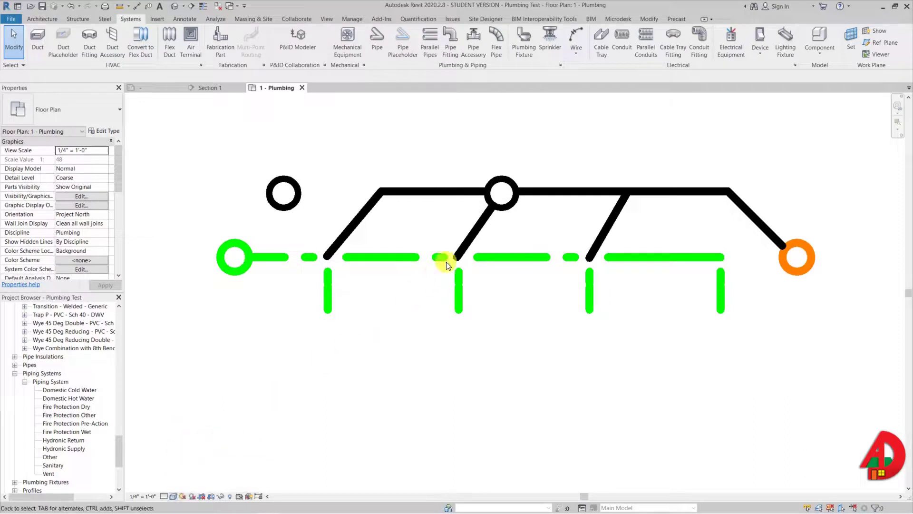
{"action": "left_click", "coordinate": [510, 206]}
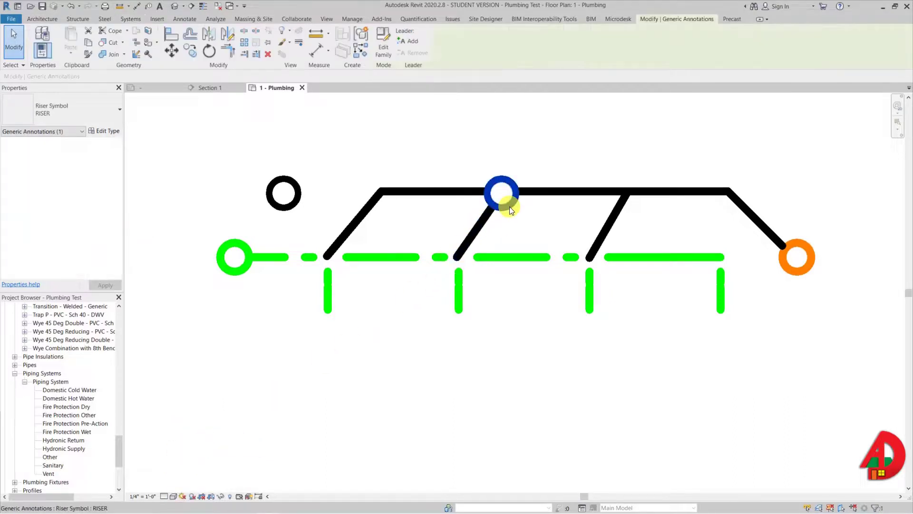
{"action": "left_click", "coordinate": [108, 116]}
{"action": "left_click", "coordinate": [61, 201]}
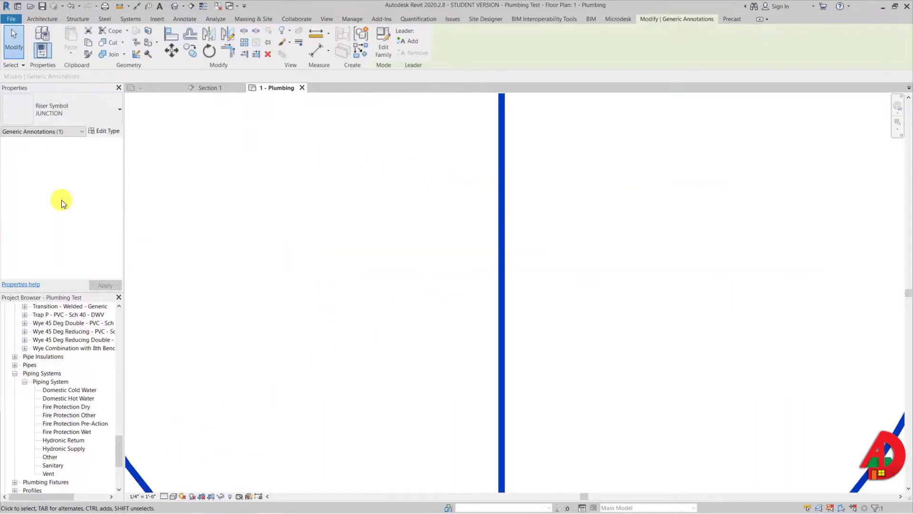
Set both MaskingR and Size of the riser symbol's JUNCTION type to 5/128" and apply the change
{"action": "left_click", "coordinate": [102, 132]}
{"action": "left_click", "coordinate": [221, 199]}
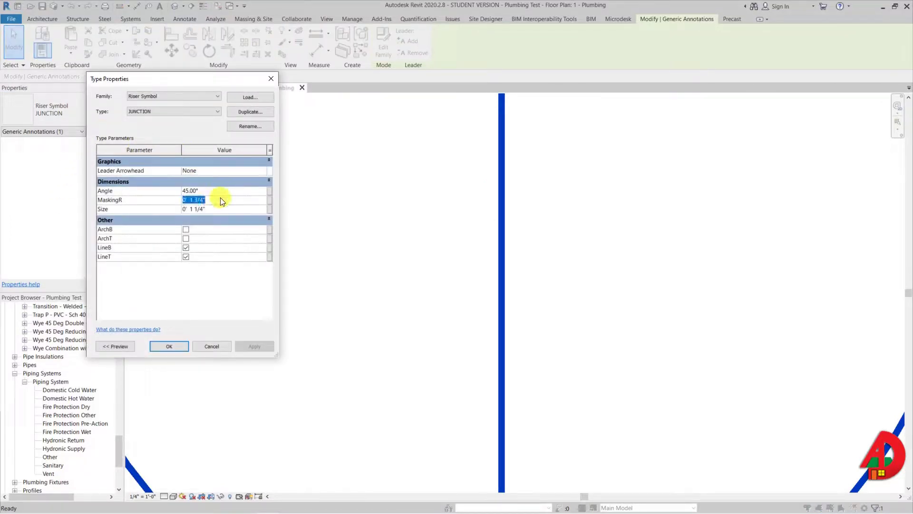
{"action": "type", "text": "5"}
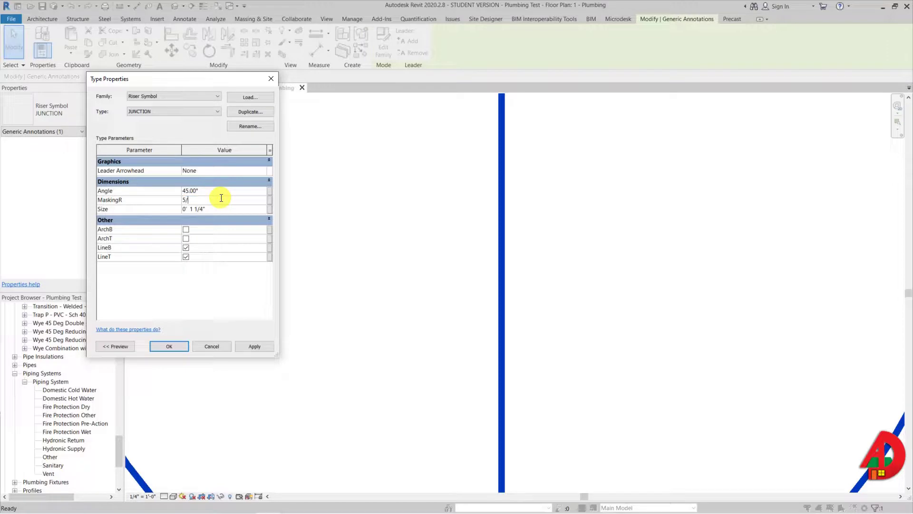
{"action": "type", "text": "/128"}
{"action": "key", "text": "Return"}
{"action": "key", "text": "ctrl+c"}
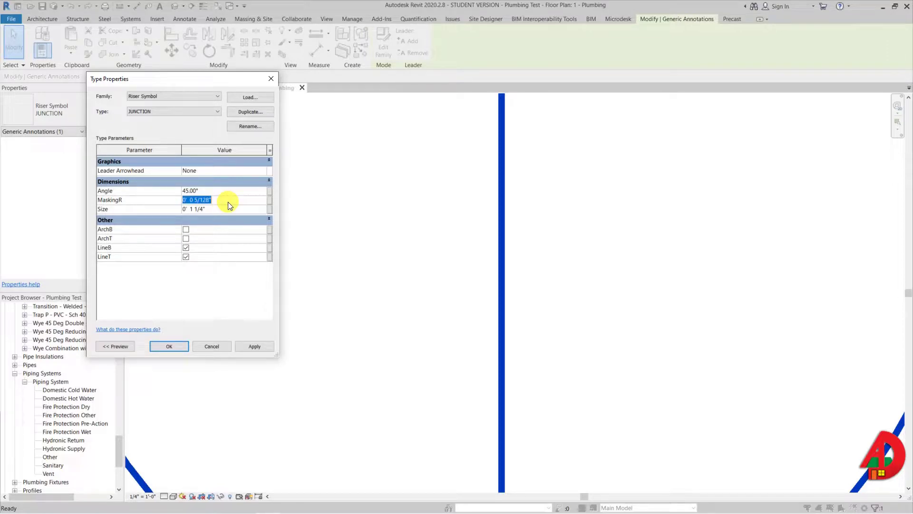
{"action": "left_click", "coordinate": [223, 206]}
{"action": "key", "text": "ctrl+v"}
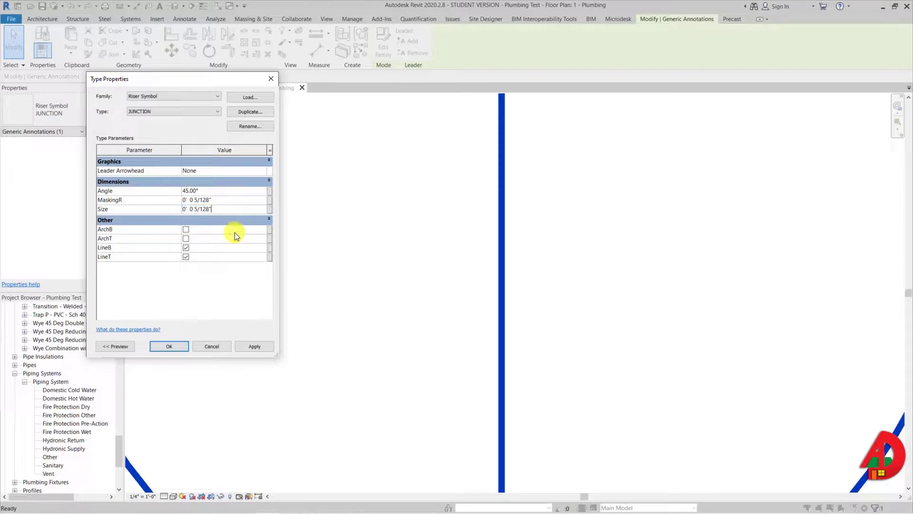
{"action": "left_click", "coordinate": [254, 343]}
{"action": "left_click", "coordinate": [170, 346]}
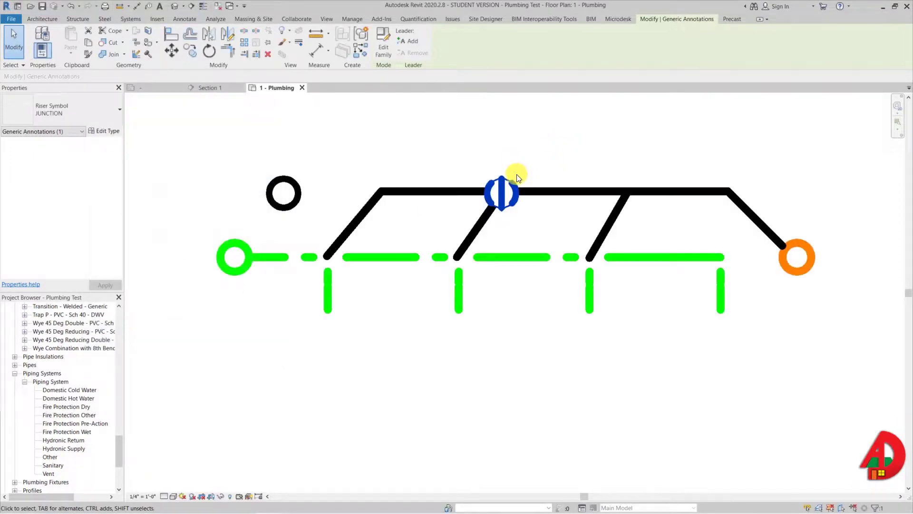
Rotate the junction symbol so its bar runs horizontally and align it with the horizontal black line
{"action": "left_click", "coordinate": [502, 201]}
{"action": "left_click", "coordinate": [512, 201]}
{"action": "key", "text": "space"}
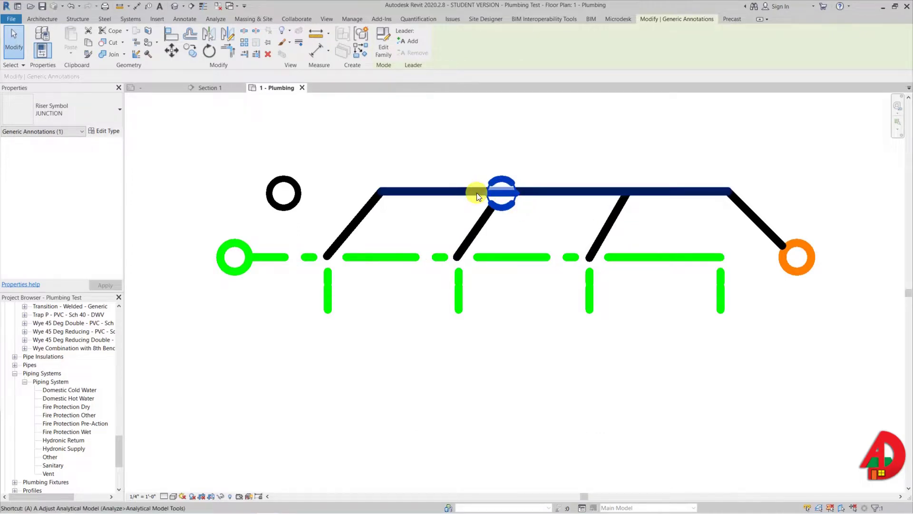
{"action": "key", "text": "a"}
{"action": "key", "text": "l"}
{"action": "left_click", "coordinate": [462, 194]}
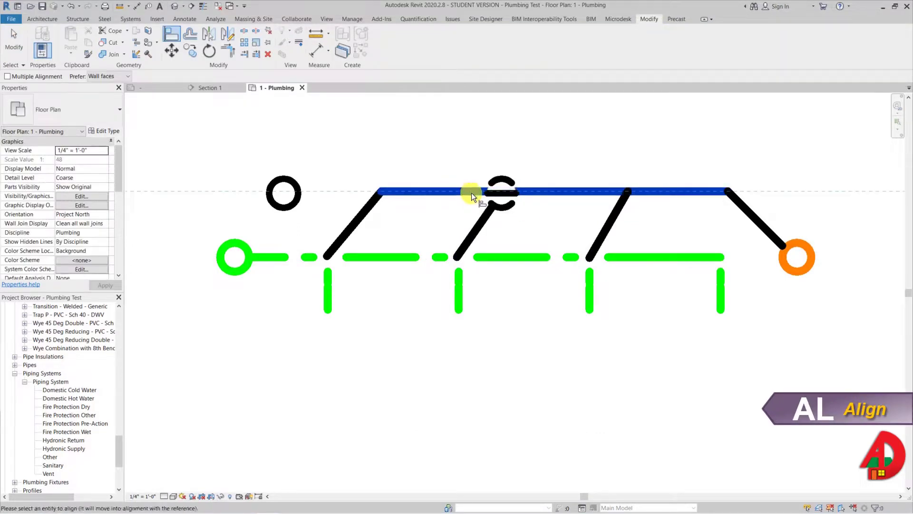
{"action": "left_click", "coordinate": [506, 196]}
{"action": "key", "text": "Escape"}
Override the line weight of the UP/DN annotation subcategory under Generic Annotations to 6 in the plan's visibility/graphics overrides
{"action": "scroll", "coordinate": [509, 190], "scroll_direction": "up", "scroll_amount": 5}
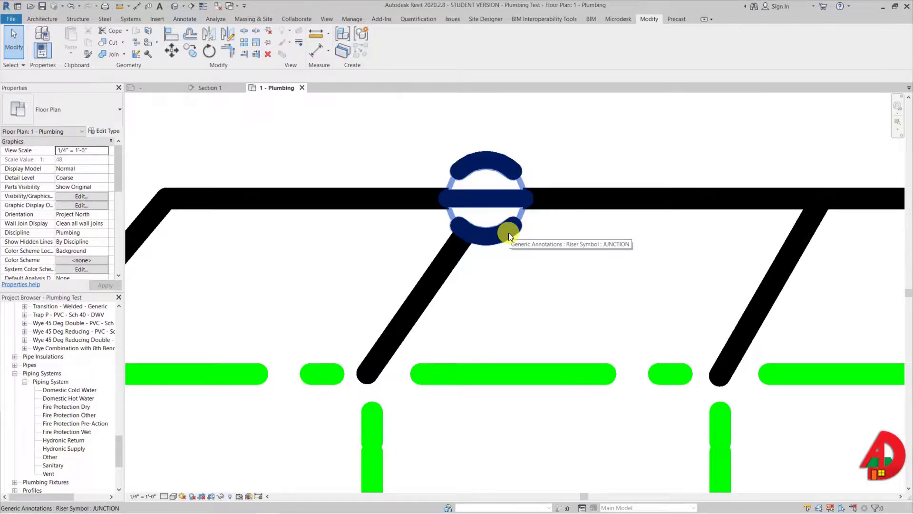
{"action": "key", "text": "v"}
{"action": "key", "text": "g"}
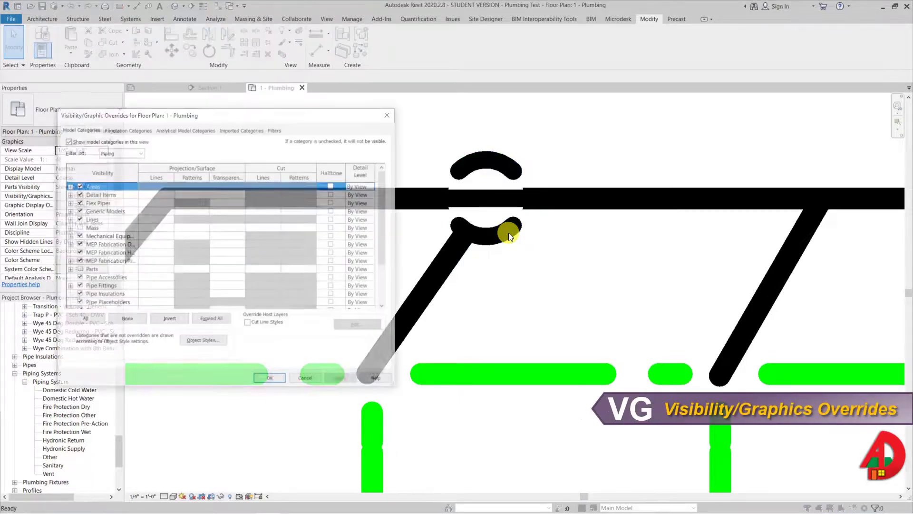
{"action": "left_click", "coordinate": [274, 129]}
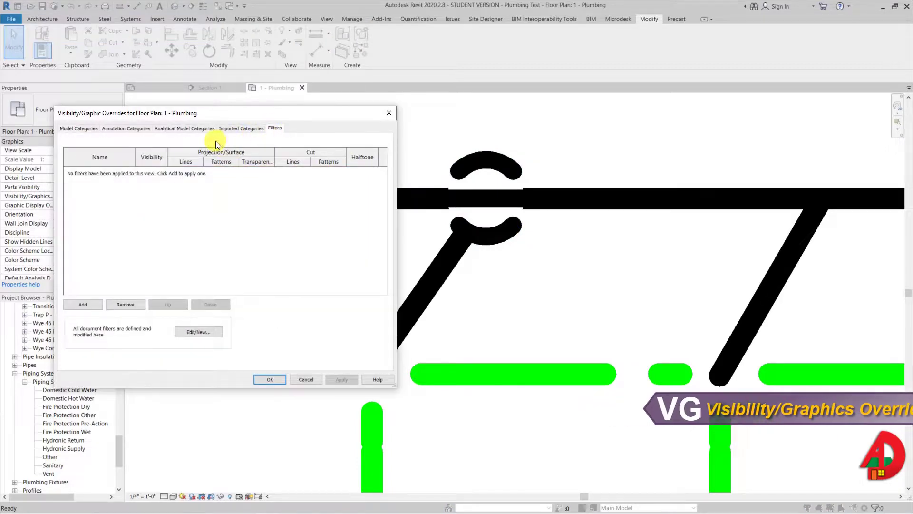
{"action": "left_click", "coordinate": [144, 130]}
{"action": "left_click", "coordinate": [121, 267]}
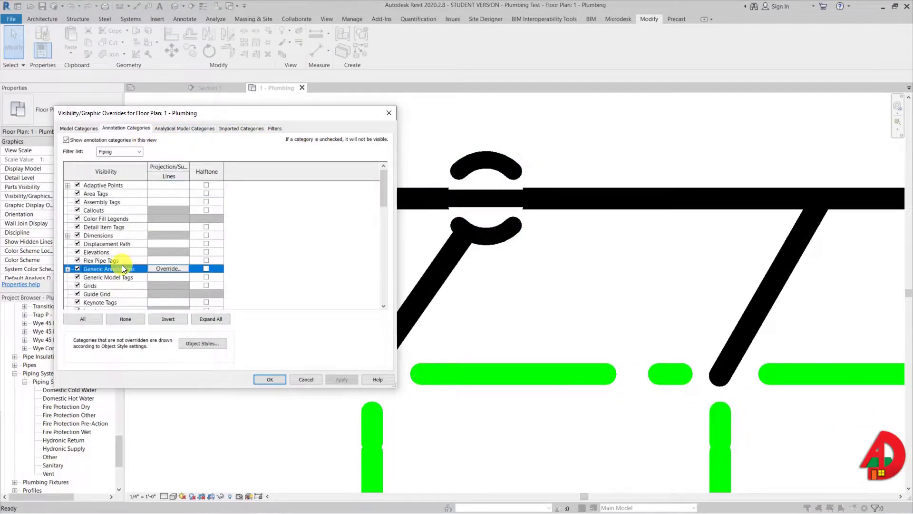
{"action": "left_click", "coordinate": [68, 269]}
{"action": "left_click", "coordinate": [154, 293]}
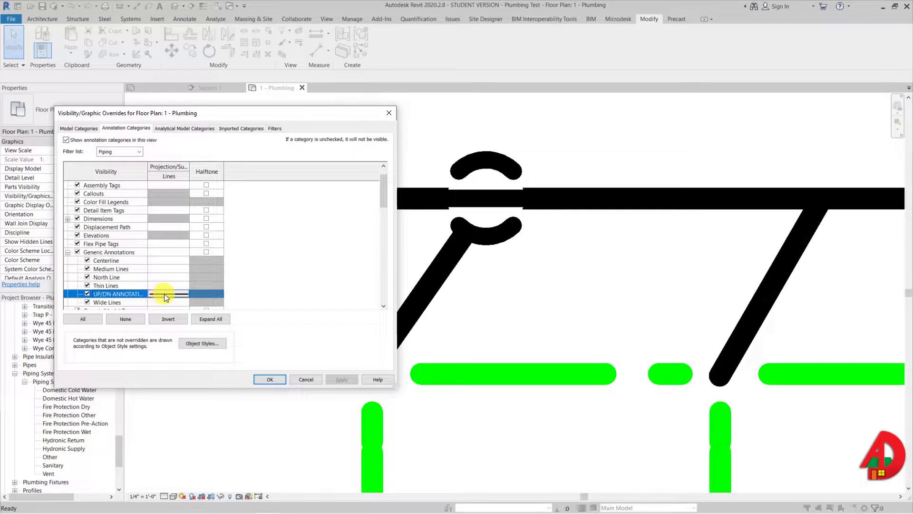
{"action": "left_click", "coordinate": [167, 293]}
{"action": "left_click", "coordinate": [202, 263]}
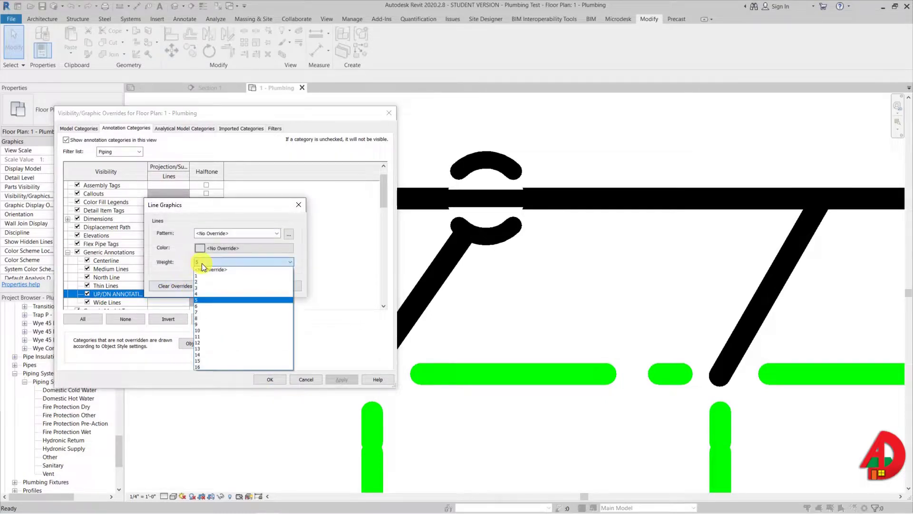
{"action": "left_click", "coordinate": [202, 303]}
{"action": "left_click", "coordinate": [235, 287]}
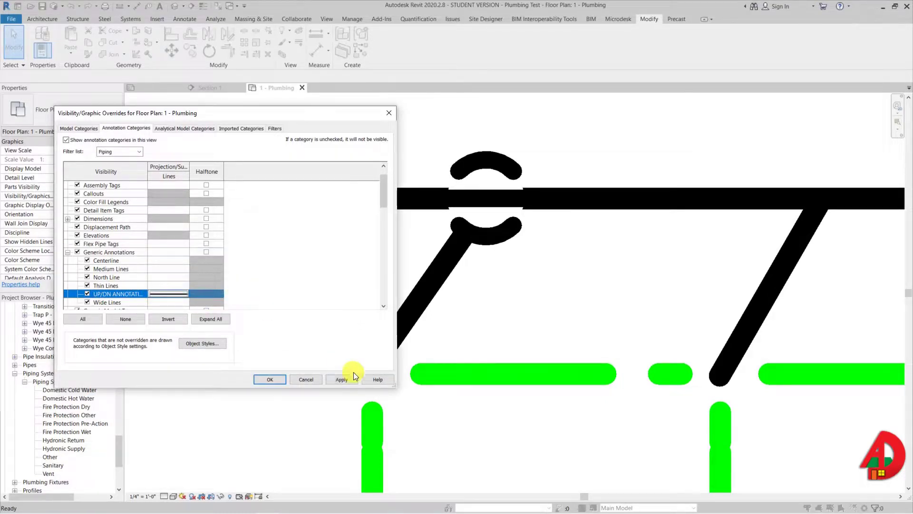
{"action": "left_click", "coordinate": [351, 377]}
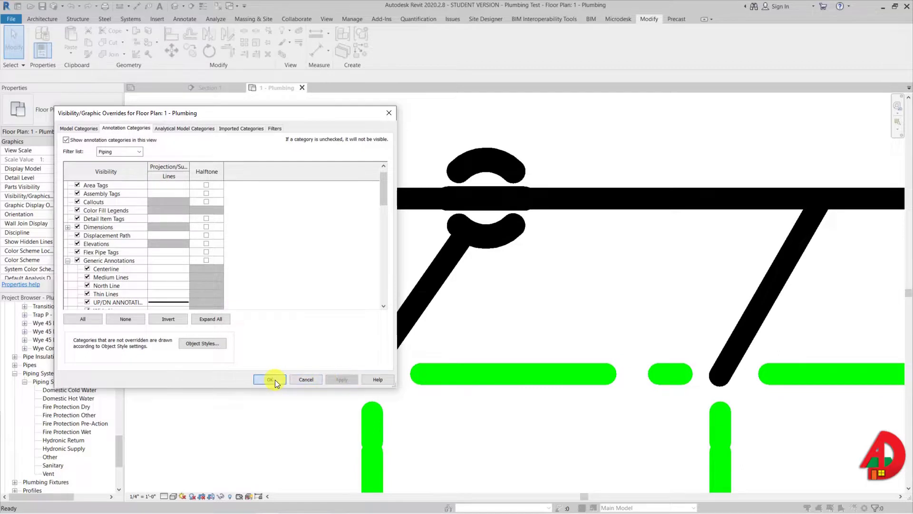
{"action": "left_click", "coordinate": [275, 379]}
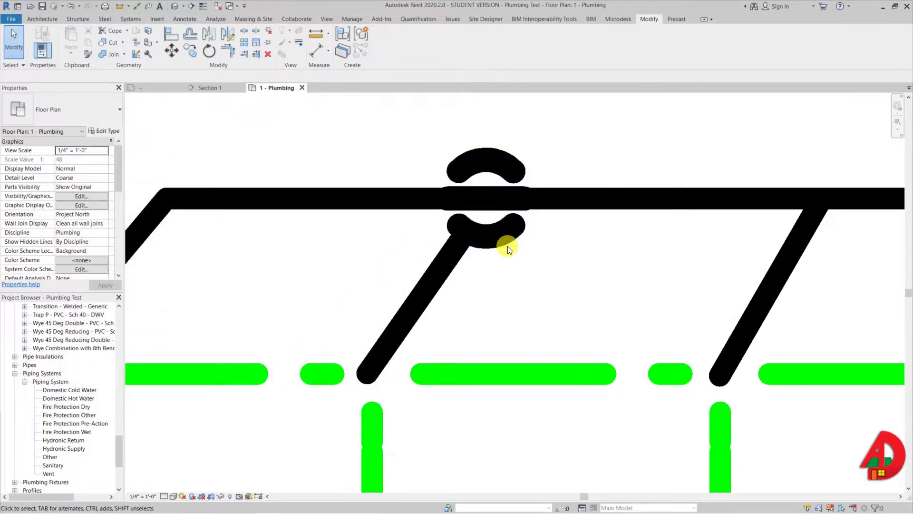
Increase the width of model line weight 5 for the 1/4" = 1'-0" scale in the project's line weights
{"action": "left_click", "coordinate": [358, 19]}
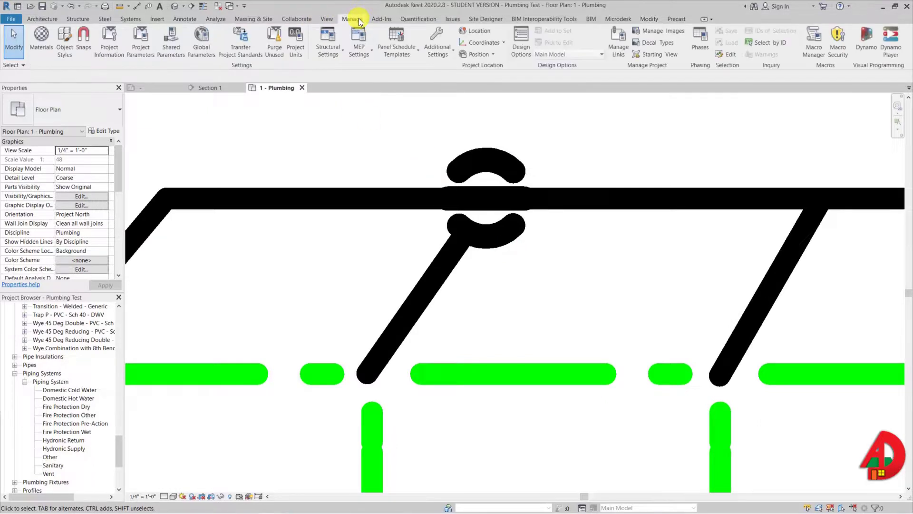
{"action": "left_click", "coordinate": [435, 56]}
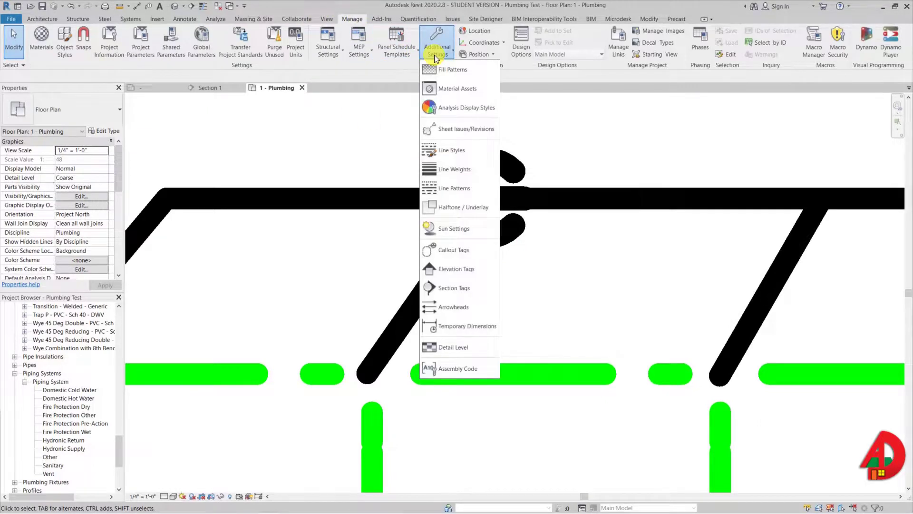
{"action": "left_click", "coordinate": [455, 169]}
{"action": "left_click_drag", "start_coordinate": [448, 153], "coordinate": [246, 87]}
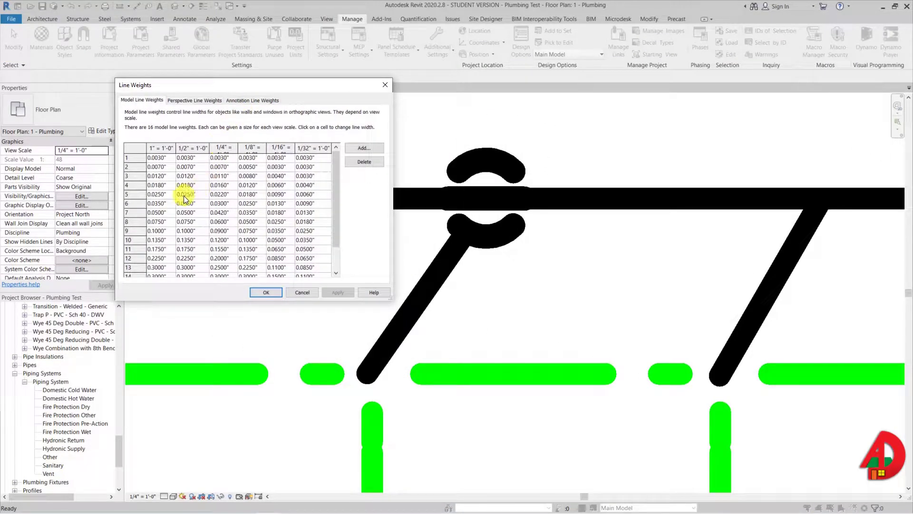
{"action": "left_click", "coordinate": [223, 195]}
{"action": "left_click", "coordinate": [222, 195]}
{"action": "key", "text": "Return"}
{"action": "left_click", "coordinate": [269, 292]}
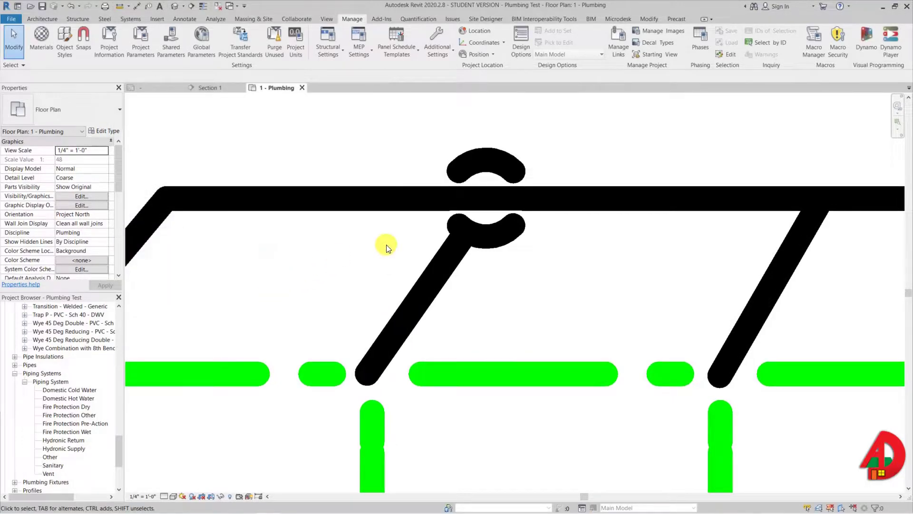
{"action": "key", "text": "a"}
{"action": "key", "text": "l"}
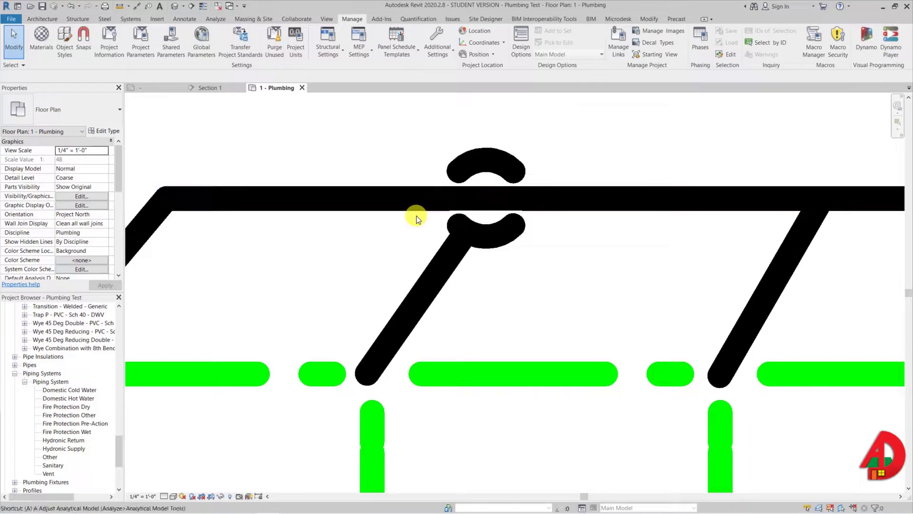
{"action": "key", "text": "Escape"}
{"action": "key", "text": "Escape"}
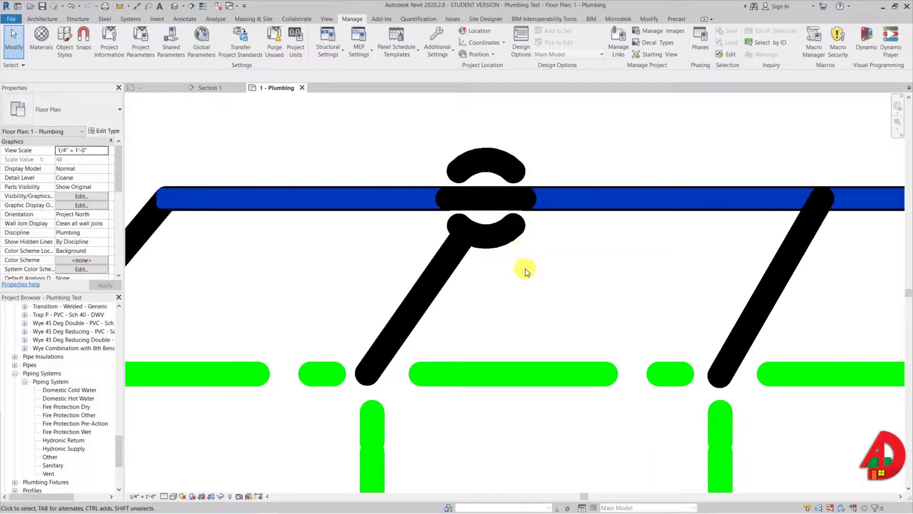
Copy the junction symbol along the horizontal black line onto the next branch junction
{"action": "left_click", "coordinate": [470, 227]}
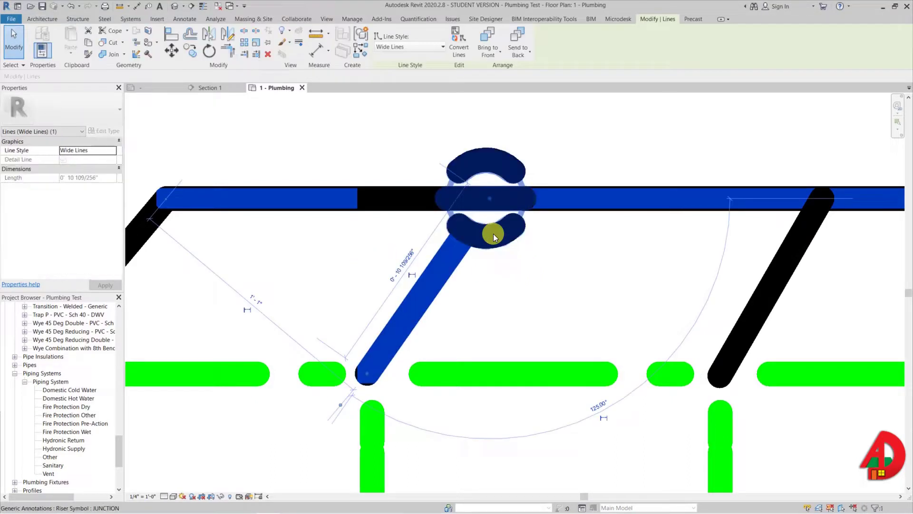
{"action": "left_click", "coordinate": [492, 233]}
{"action": "key", "text": "c"}
{"action": "key", "text": "o"}
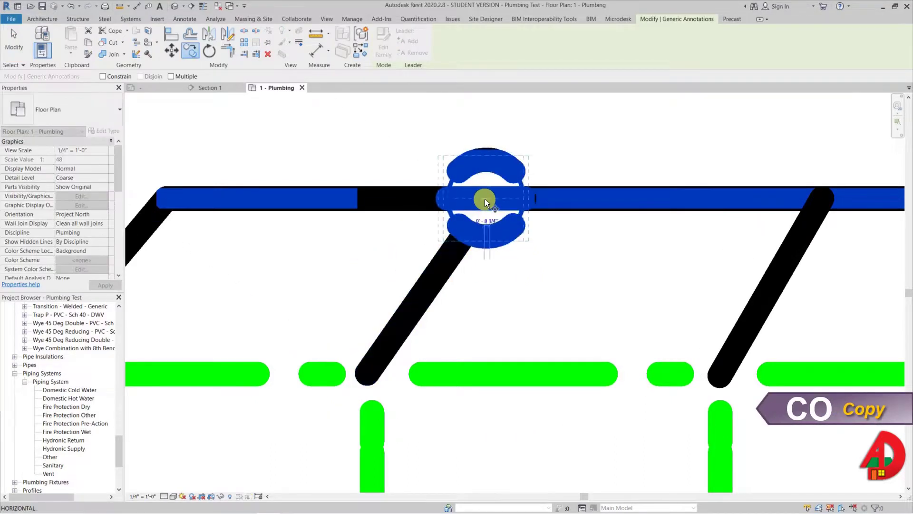
{"action": "middle_click_drag", "start_coordinate": [758, 204], "coordinate": [489, 203]}
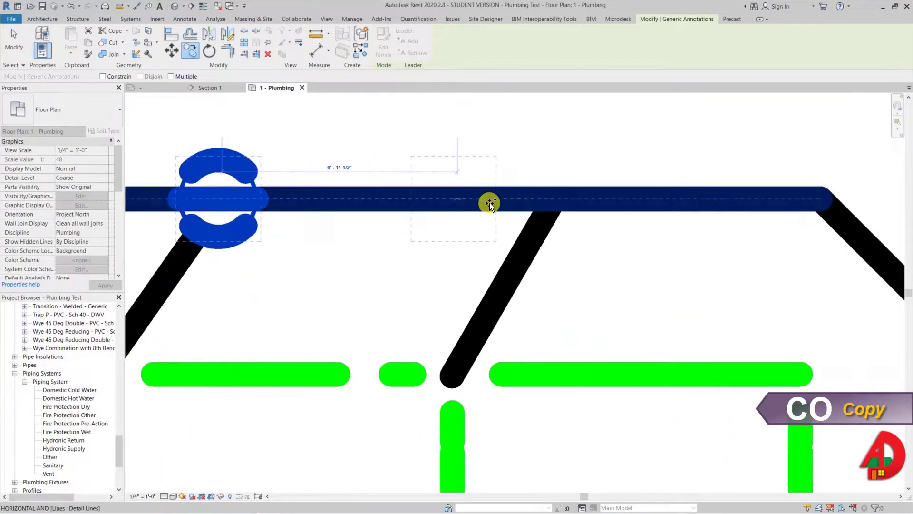
{"action": "left_click", "coordinate": [549, 201]}
{"action": "key", "text": "Escape"}
Delete the leftover black riser symbol standing above the green end riser
{"action": "scroll", "coordinate": [581, 245], "scroll_direction": "down", "scroll_amount": 6}
{"action": "left_click", "coordinate": [452, 241]}
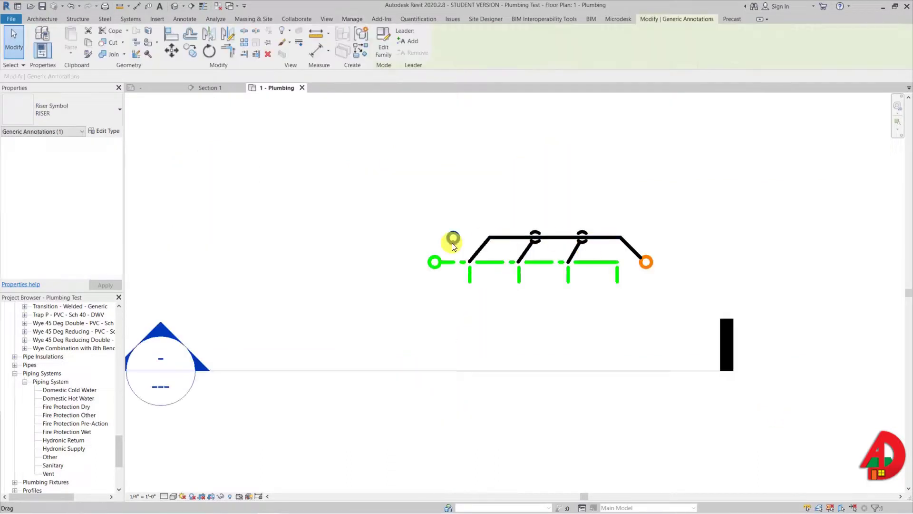
{"action": "key", "text": "Delete"}
{"action": "scroll", "coordinate": [487, 264], "scroll_direction": "up", "scroll_amount": 4}
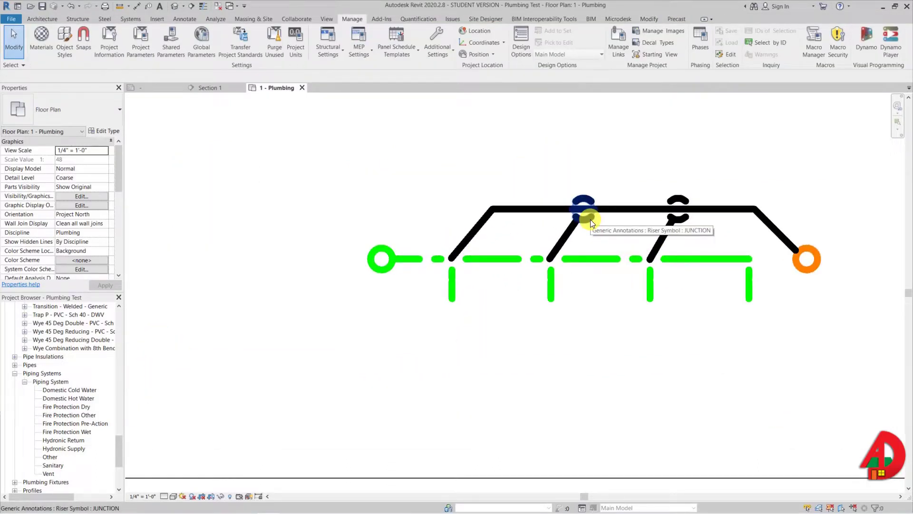
Override the projection line colour of the black detail lines and both junction symbols to orange RGB 255-128-000 in the view
{"action": "key", "text": "Tab"}
{"action": "left_click", "coordinate": [470, 232]}
{"action": "left_click", "coordinate": [555, 245], "text": "ctrl"}
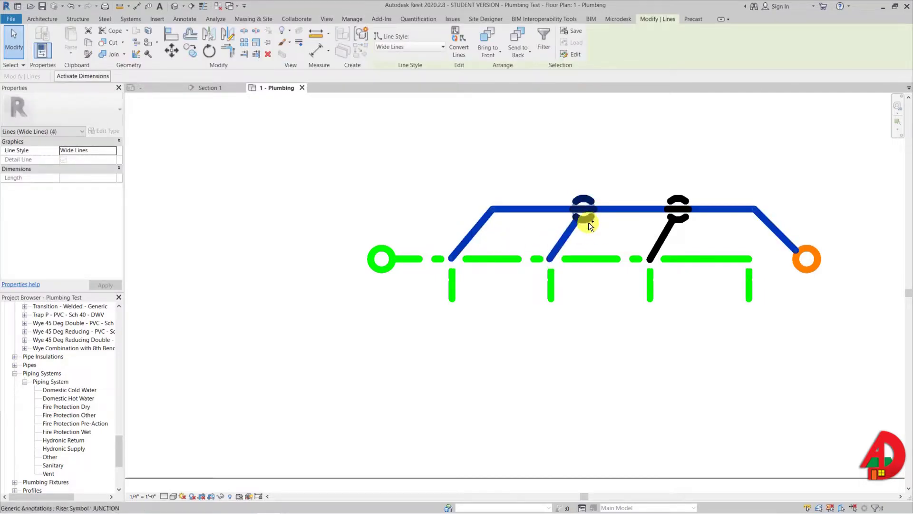
{"action": "left_click", "coordinate": [661, 239], "text": "ctrl"}
{"action": "right_click", "coordinate": [683, 222]}
{"action": "left_click", "coordinate": [792, 309]}
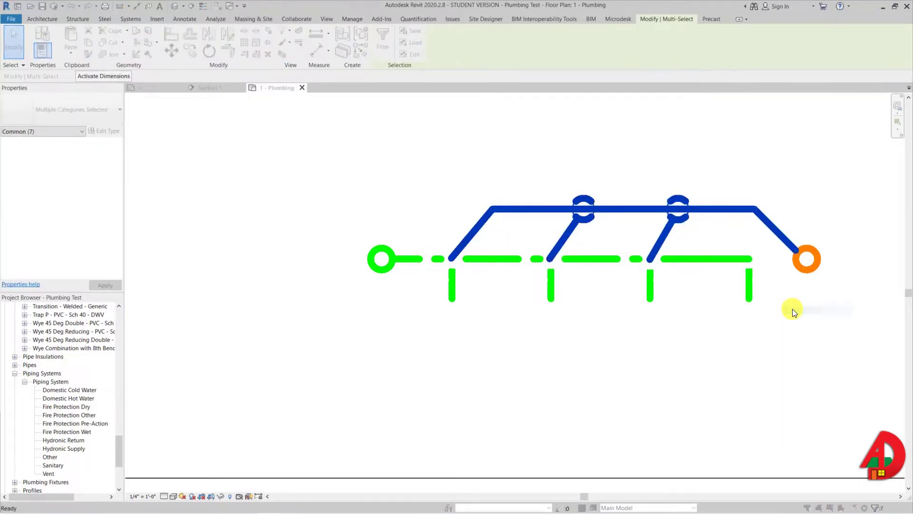
{"action": "left_click", "coordinate": [416, 261]}
{"action": "left_click", "coordinate": [333, 230]}
{"action": "left_click", "coordinate": [440, 345]}
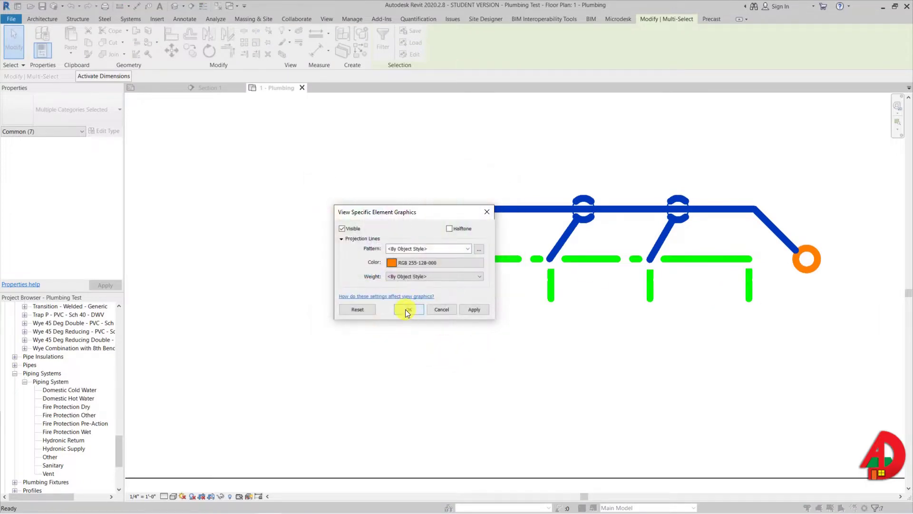
{"action": "left_click", "coordinate": [405, 309]}
{"action": "left_click", "coordinate": [528, 346]}
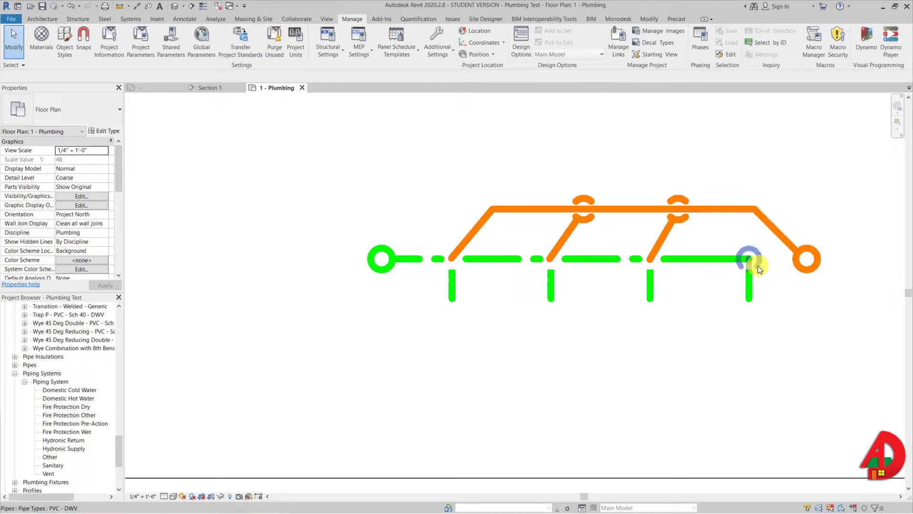
Create a similar junction symbol, rotated to follow the first slanted orange line, at that line's lower end on the green pipe
{"action": "left_click", "coordinate": [587, 221]}
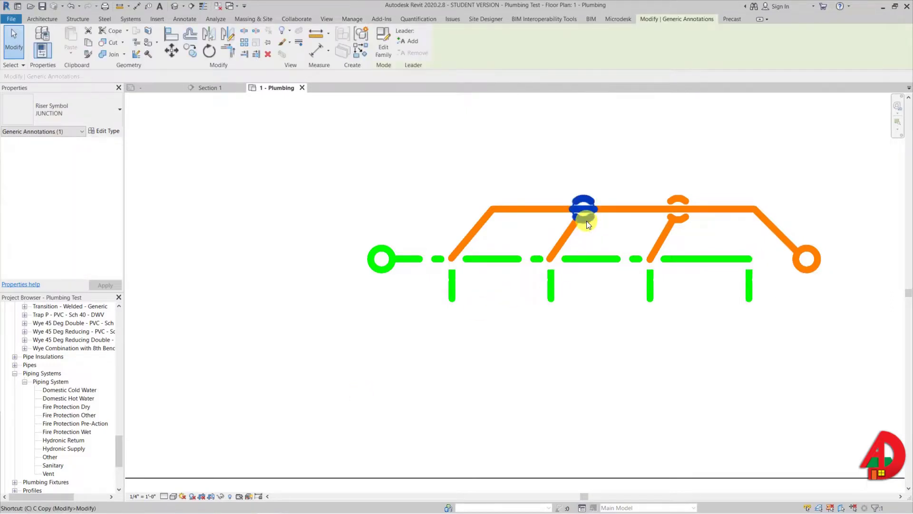
{"action": "key", "text": "c"}
{"action": "key", "text": "s"}
{"action": "key", "text": "space"}
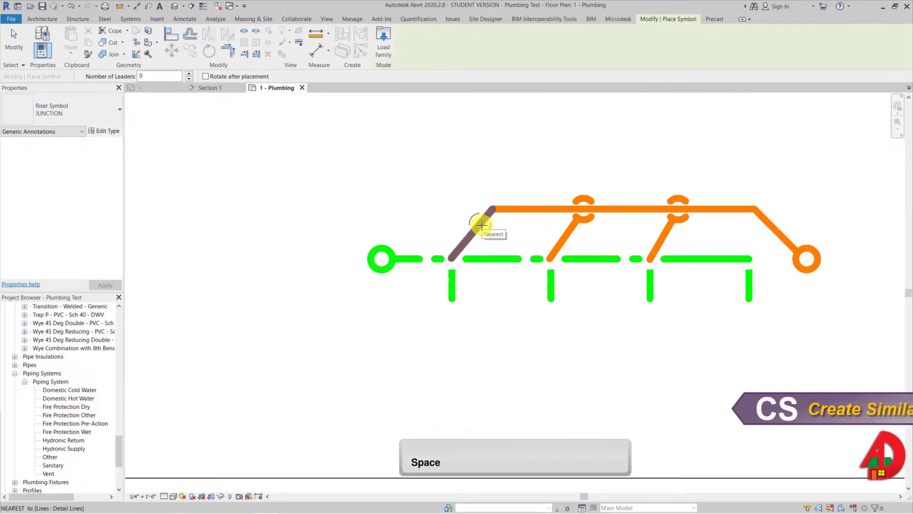
{"action": "key", "text": "space"}
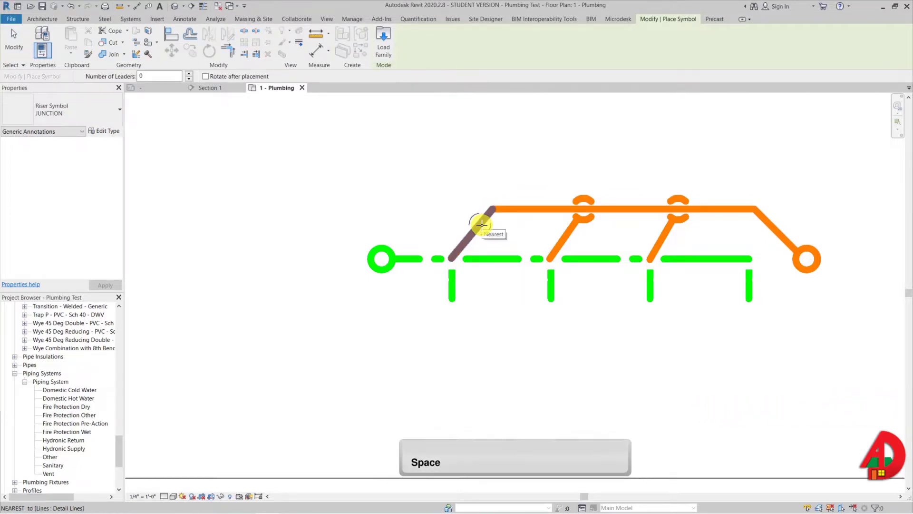
{"action": "key", "text": "space"}
{"action": "left_click", "coordinate": [452, 258]}
{"action": "key", "text": "Escape"}
Change the newly placed junction symbol on the green pipe to the Riser Symbol UP/DN type
{"action": "left_click", "coordinate": [461, 267]}
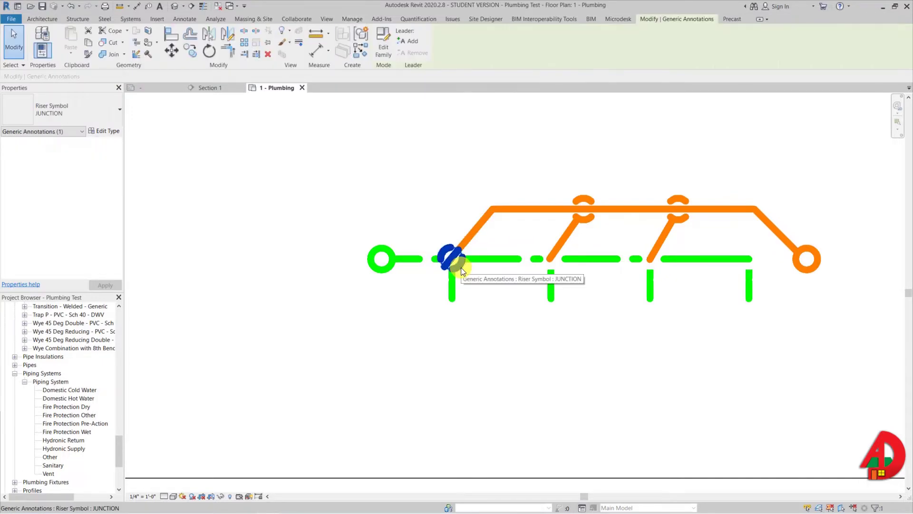
{"action": "left_click", "coordinate": [58, 116]}
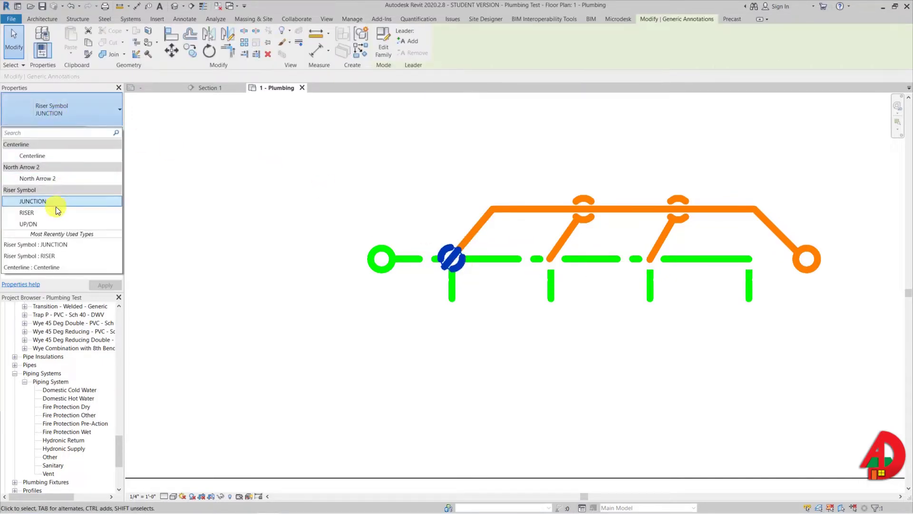
{"action": "left_click", "coordinate": [49, 222]}
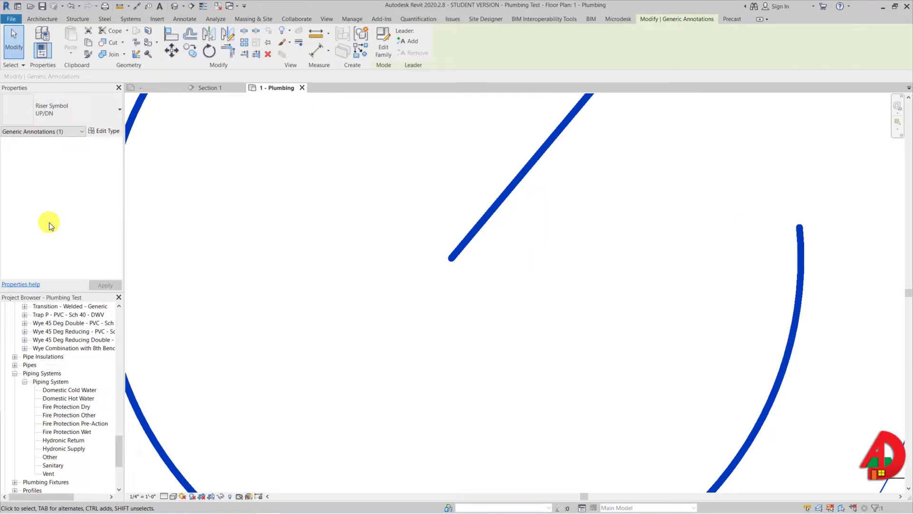
Set both MaskingR and Size of the UP/DN type to 1 mm
{"action": "left_click", "coordinate": [102, 132]}
{"action": "left_click", "coordinate": [221, 199]}
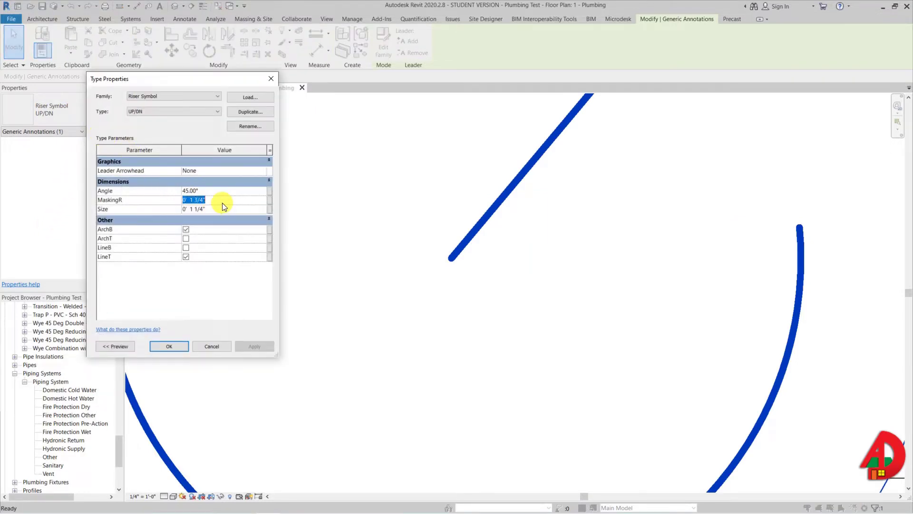
{"action": "type", "text": "1mm"}
{"action": "key", "text": "Tab"}
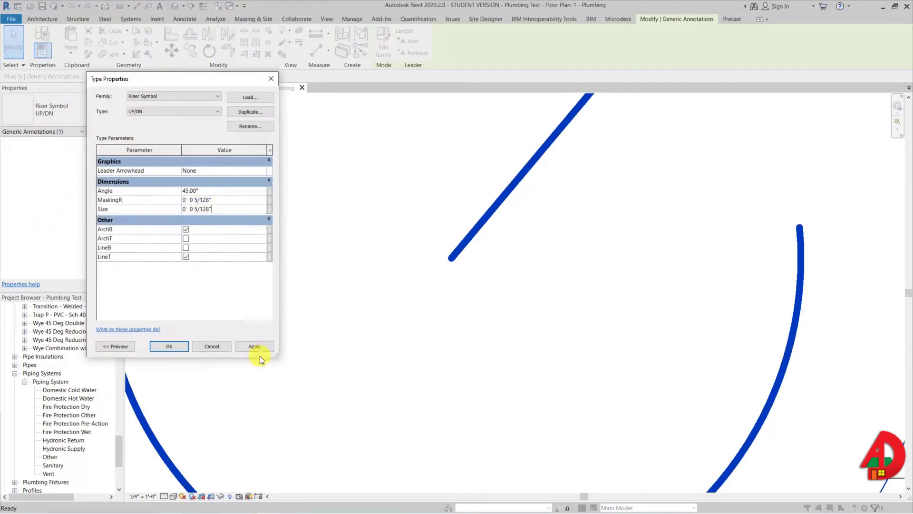
{"action": "left_click", "coordinate": [255, 346]}
{"action": "left_click", "coordinate": [170, 346]}
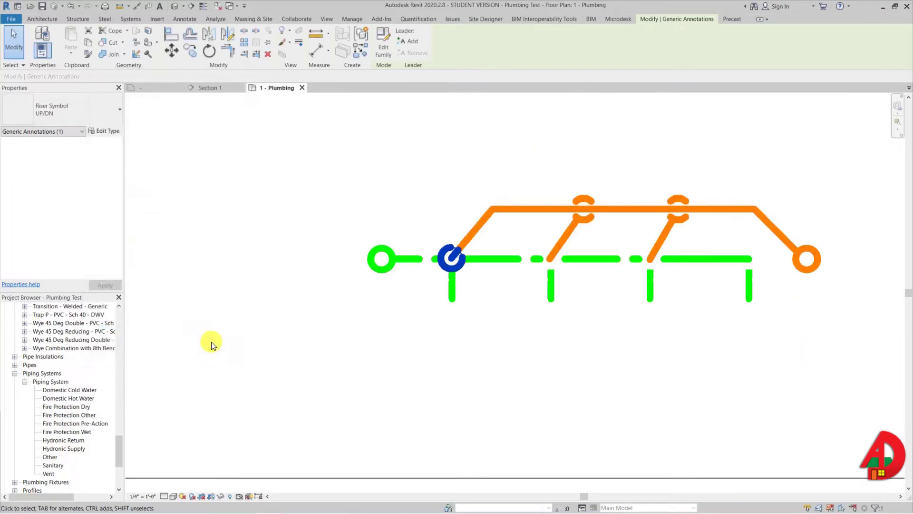
Override the UP/DN symbol's projection line colour in the view to orange RGB 255-128-000
{"action": "right_click", "coordinate": [471, 274]}
{"action": "mouse_move", "coordinate": [506, 346]}
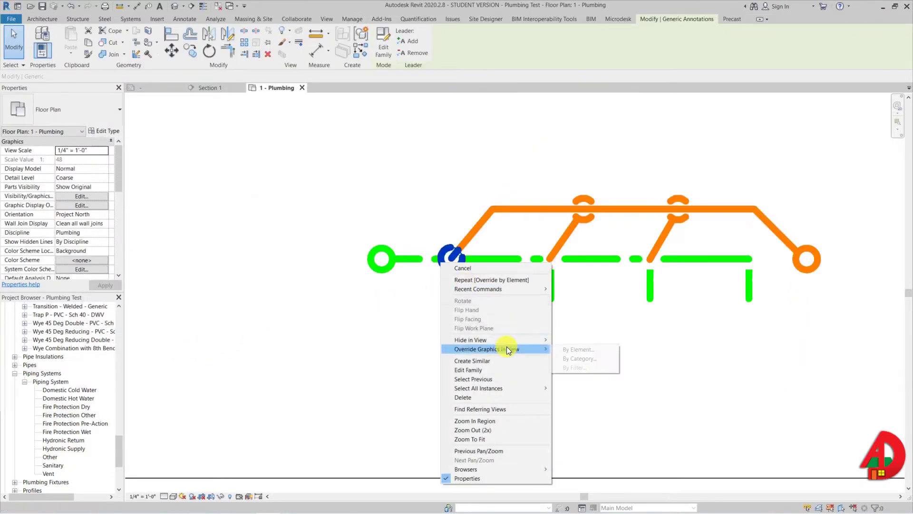
{"action": "left_click", "coordinate": [566, 346]}
{"action": "left_click", "coordinate": [408, 262]}
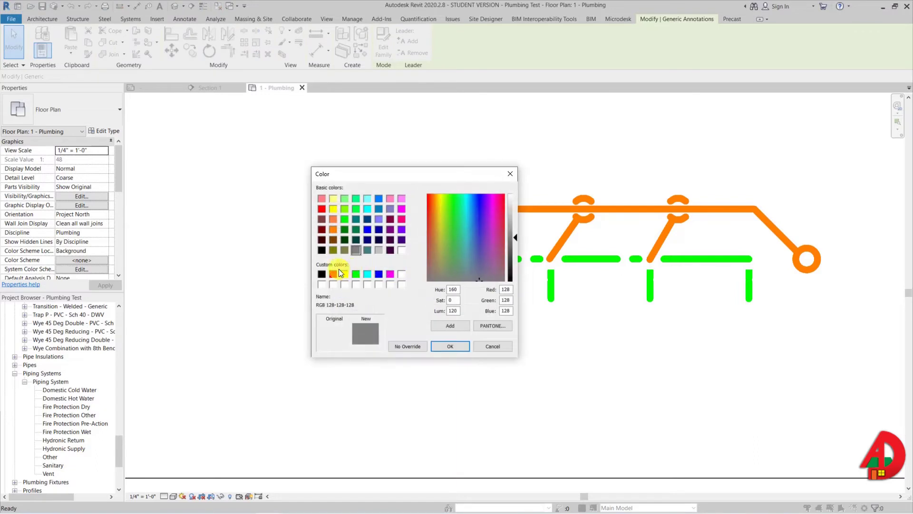
{"action": "left_click", "coordinate": [334, 230]}
{"action": "left_click", "coordinate": [450, 346]}
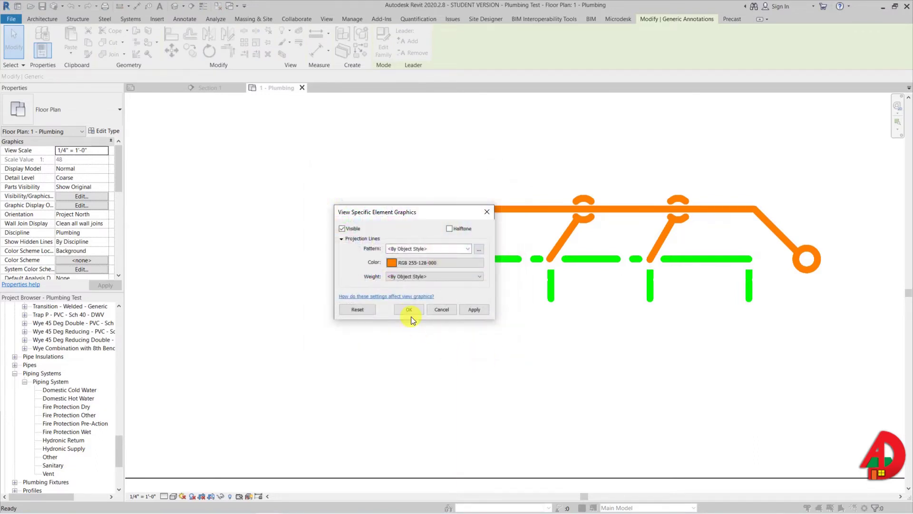
{"action": "left_click", "coordinate": [426, 310]}
{"action": "left_click", "coordinate": [474, 359]}
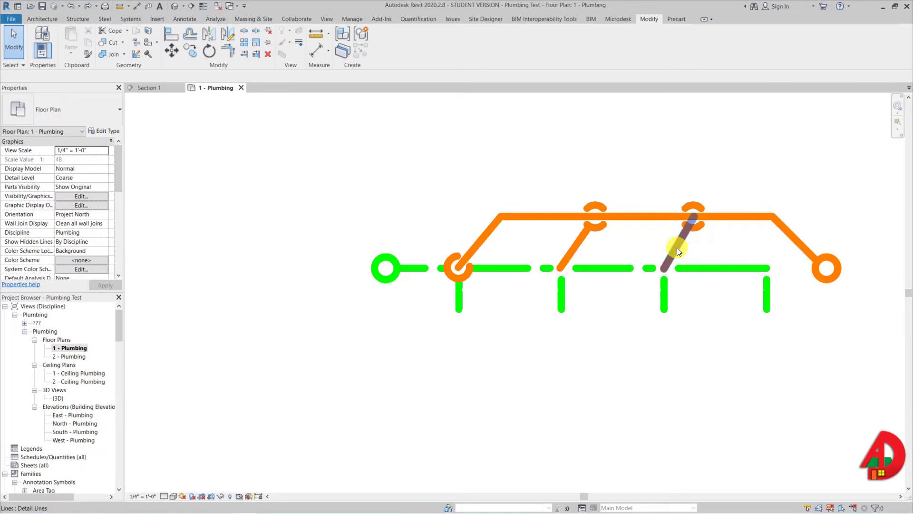
{"action": "left_click", "coordinate": [677, 247]}
{"action": "key", "text": "d"}
{"action": "key", "text": "l"}
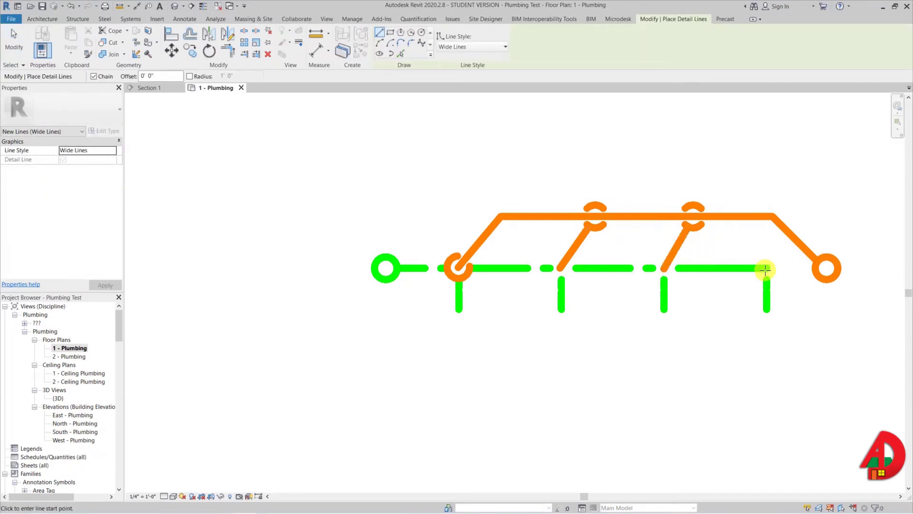
{"action": "left_click", "coordinate": [766, 268]}
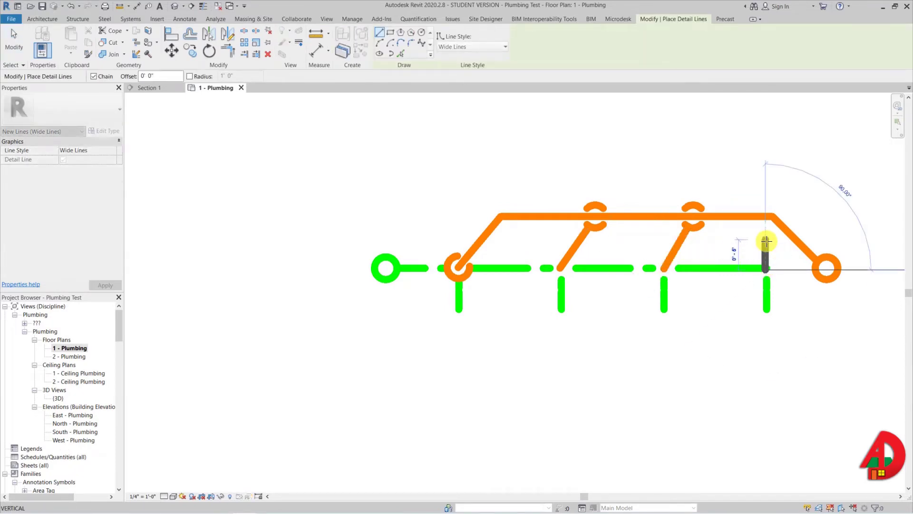
{"action": "key", "text": "Escape"}
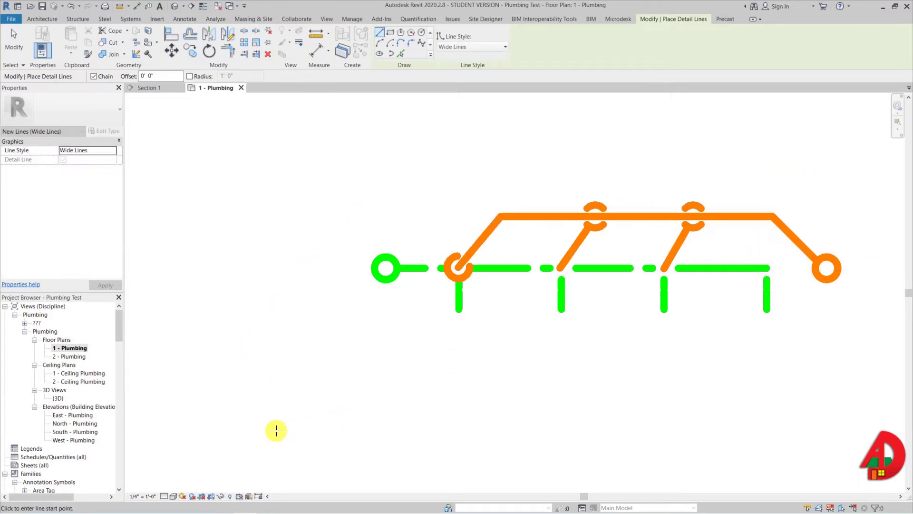
{"action": "key", "text": "Escape"}
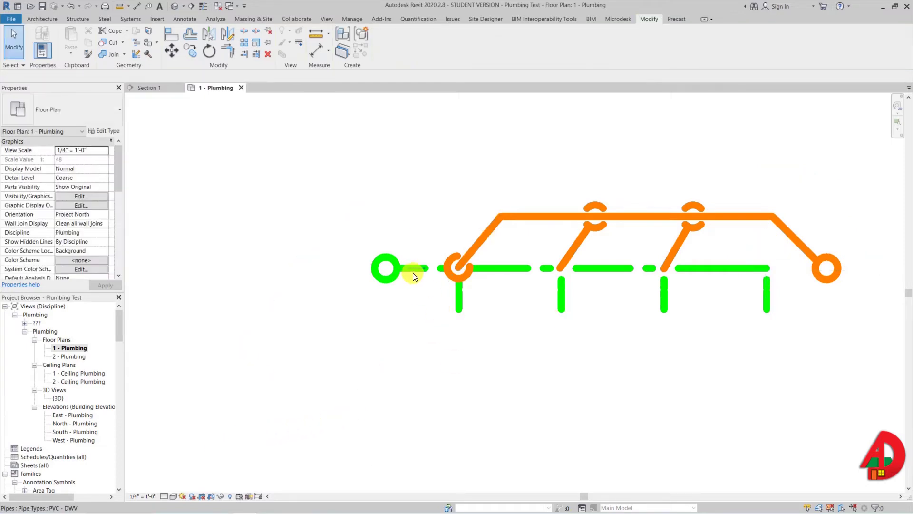
Open the detail level options of the plumbing plan view
{"action": "left_click", "coordinate": [164, 496]}
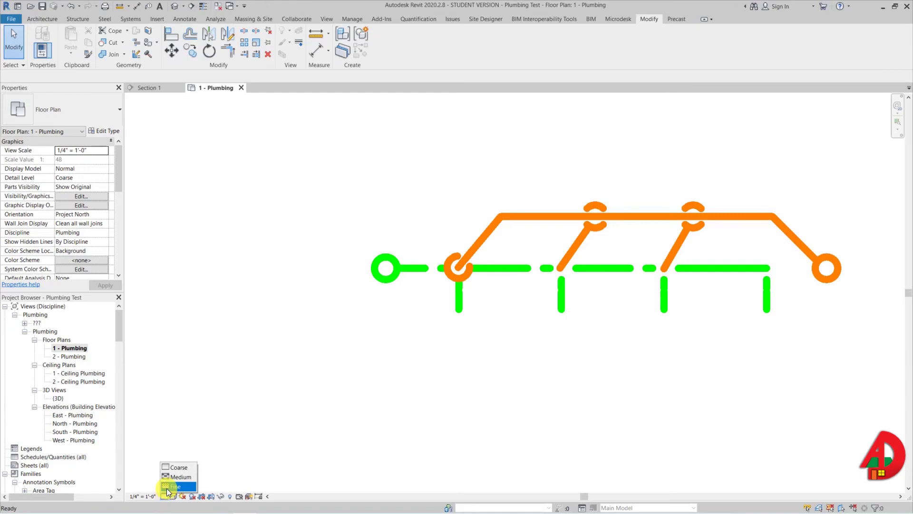